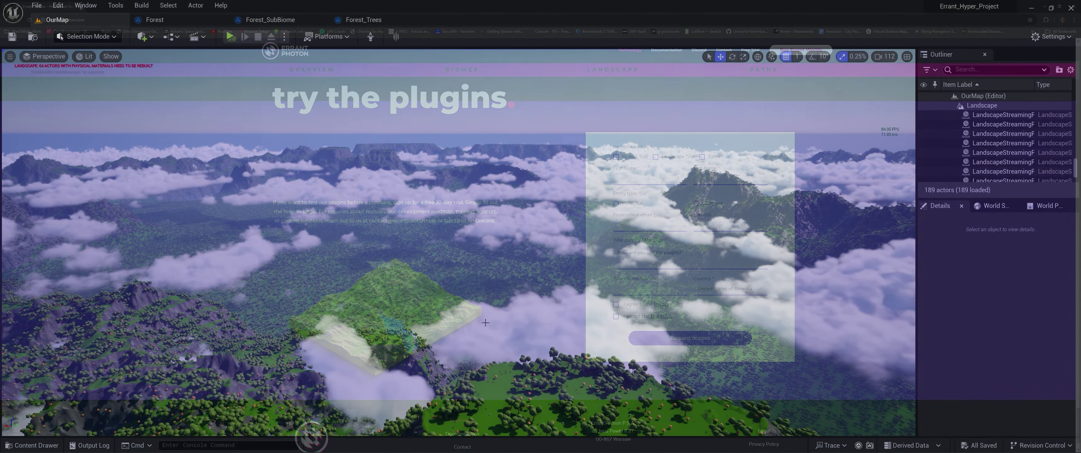
Give the Outliner more room and collapse the Landscape actor's list of streaming proxies
{"action": "key", "text": "w"}
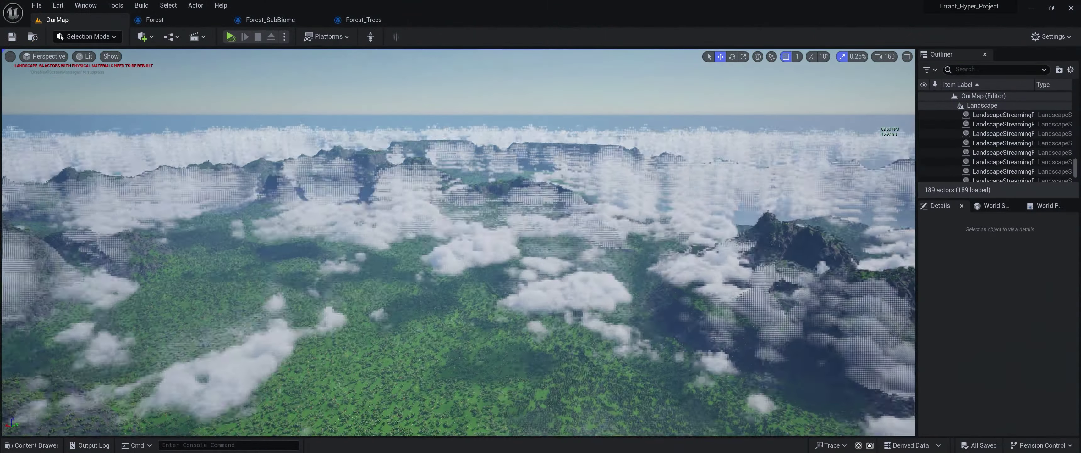
{"action": "scroll", "coordinate": [459, 242], "scroll_direction": "up", "scroll_amount": 2}
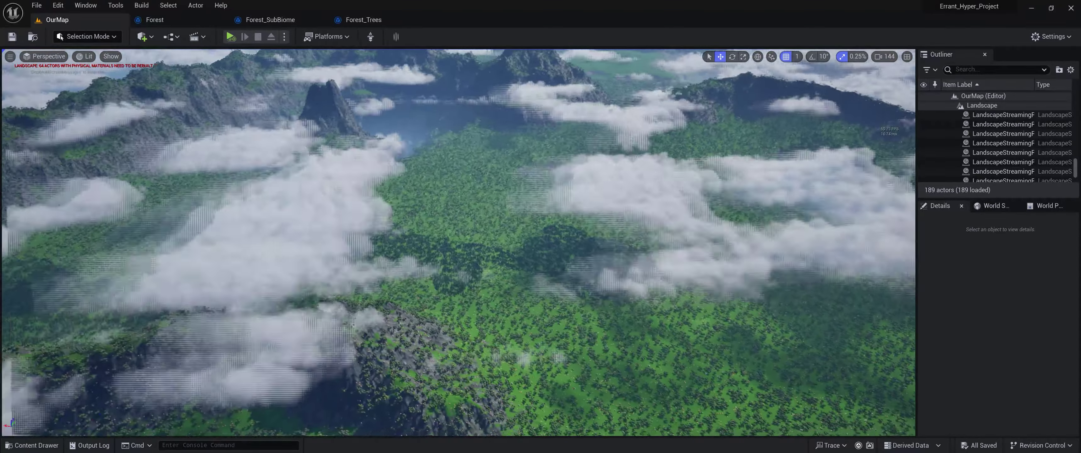
{"action": "right_click_drag", "start_coordinate": [458, 243], "coordinate": [517, 248]}
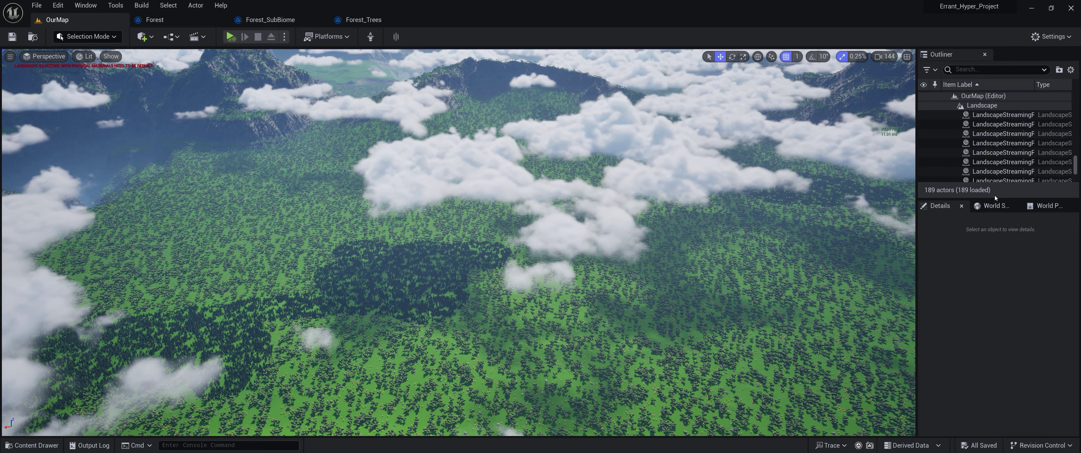
{"action": "left_click_drag", "start_coordinate": [995, 196], "coordinate": [994, 305]}
{"action": "scroll", "coordinate": [1002, 252], "scroll_direction": "up", "scroll_amount": 7}
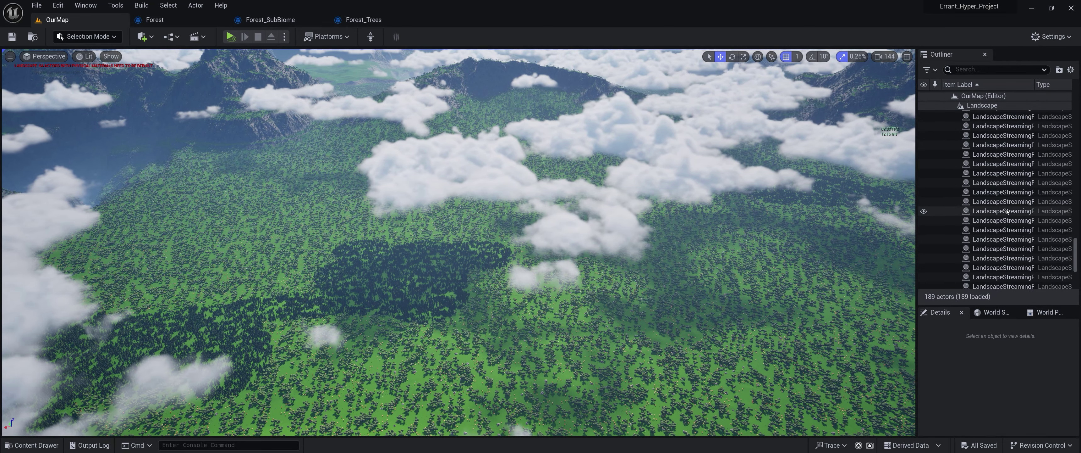
{"action": "left_click", "coordinate": [984, 109]}
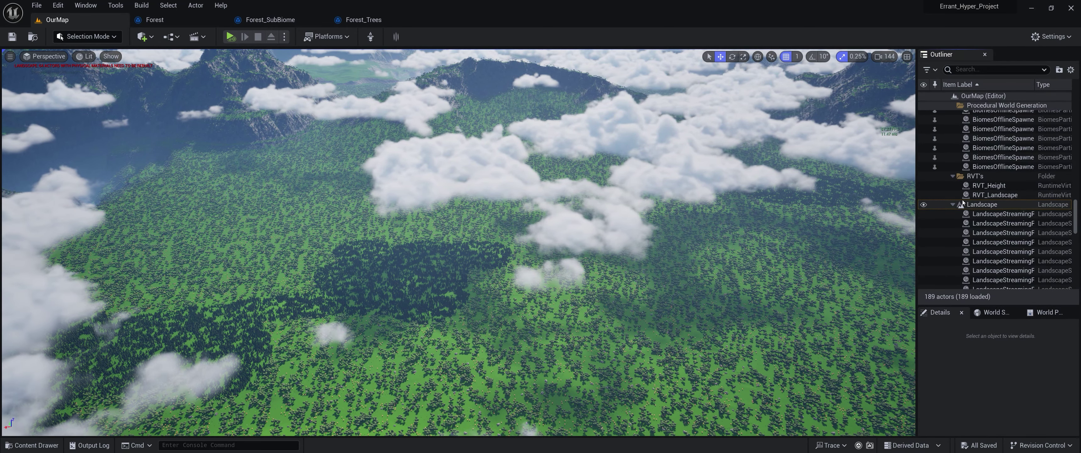
{"action": "left_click", "coordinate": [953, 204]}
{"action": "scroll", "coordinate": [984, 212], "scroll_direction": "up", "scroll_amount": 3}
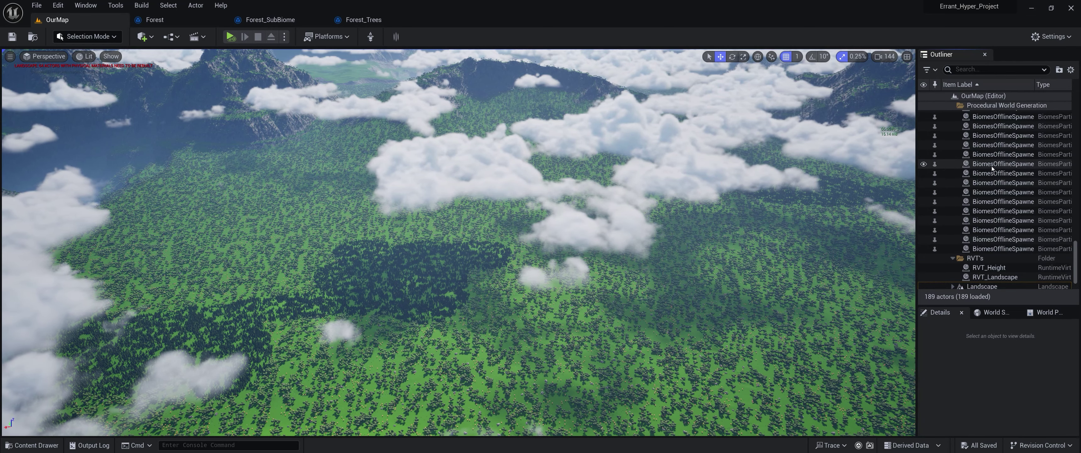
Select all the BiomesOfflineSpawner actors in the Procedural World Generation folder
{"action": "left_click", "coordinate": [992, 164]}
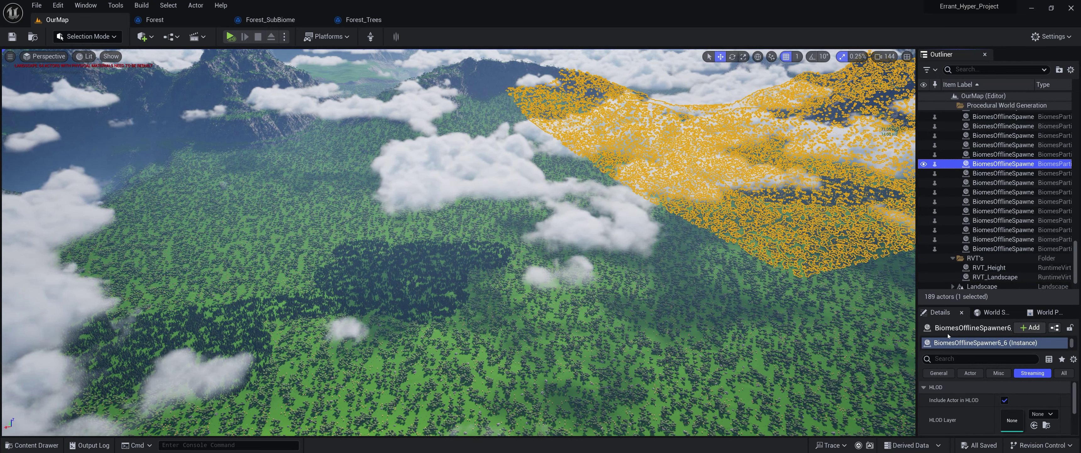
{"action": "left_click", "coordinate": [992, 251]}
{"action": "scroll", "coordinate": [992, 248], "scroll_direction": "up", "scroll_amount": 9}
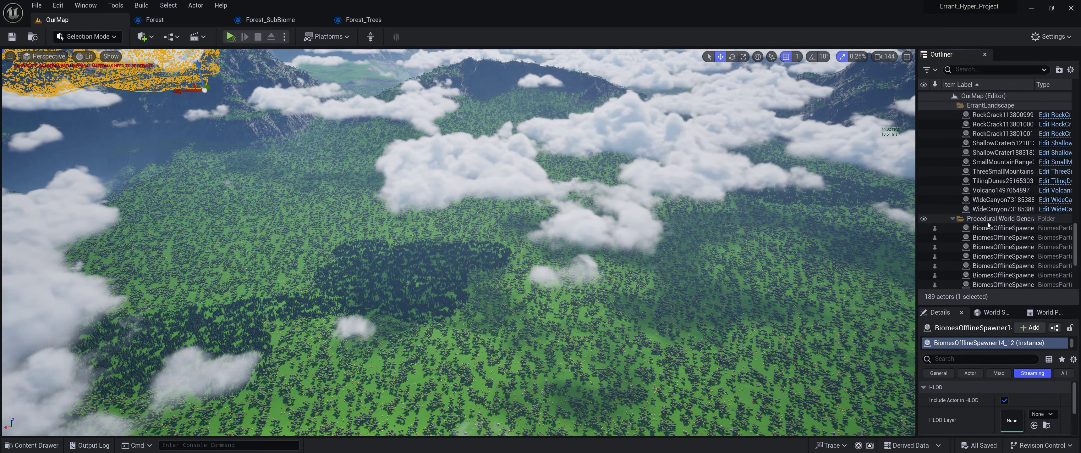
{"action": "left_click", "coordinate": [989, 228], "text": "shift"}
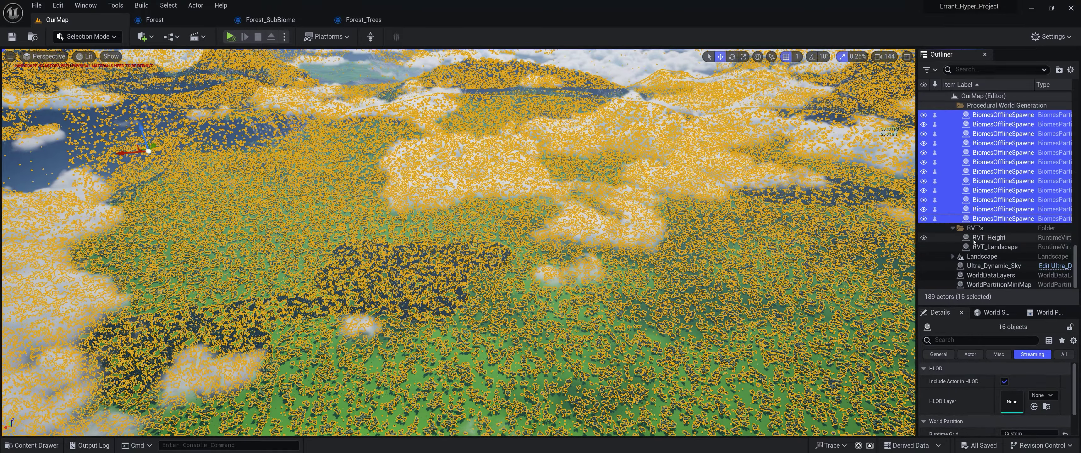
{"action": "scroll", "coordinate": [981, 234], "scroll_direction": "up", "scroll_amount": 5}
{"action": "scroll", "coordinate": [980, 234], "scroll_direction": "down", "scroll_amount": 6}
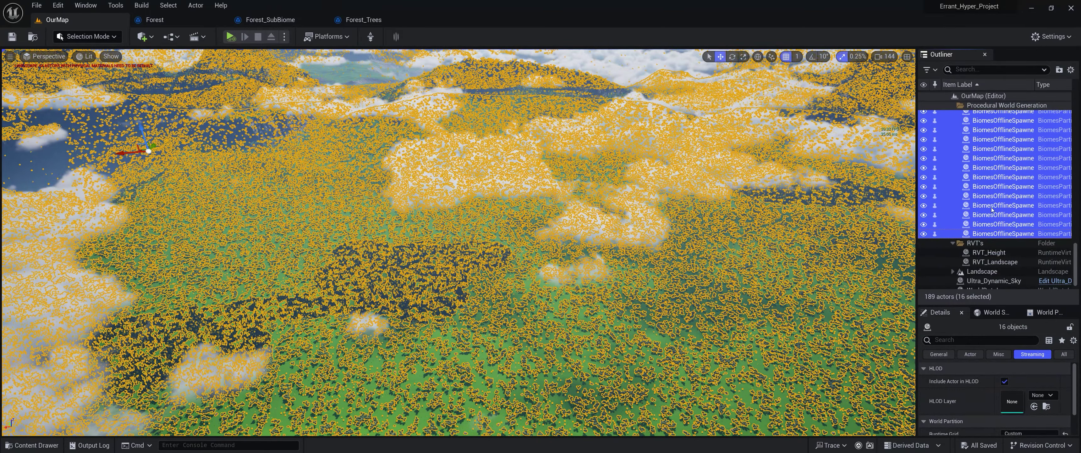
Review the selected spawners' streaming settings and the runtime grids in World Settings, then clear the selection
{"action": "right_click_drag", "start_coordinate": [474, 287], "coordinate": [503, 261]}
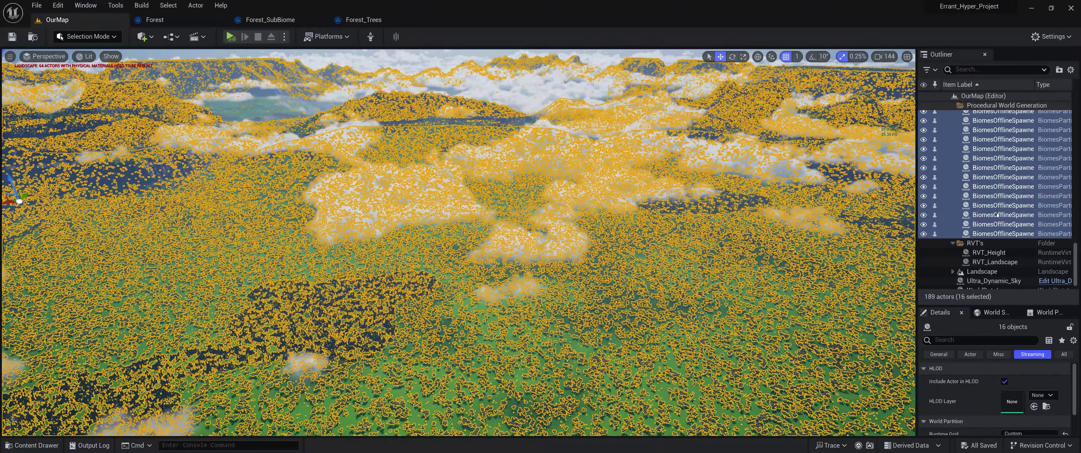
{"action": "left_click_drag", "start_coordinate": [1007, 305], "coordinate": [1007, 178]}
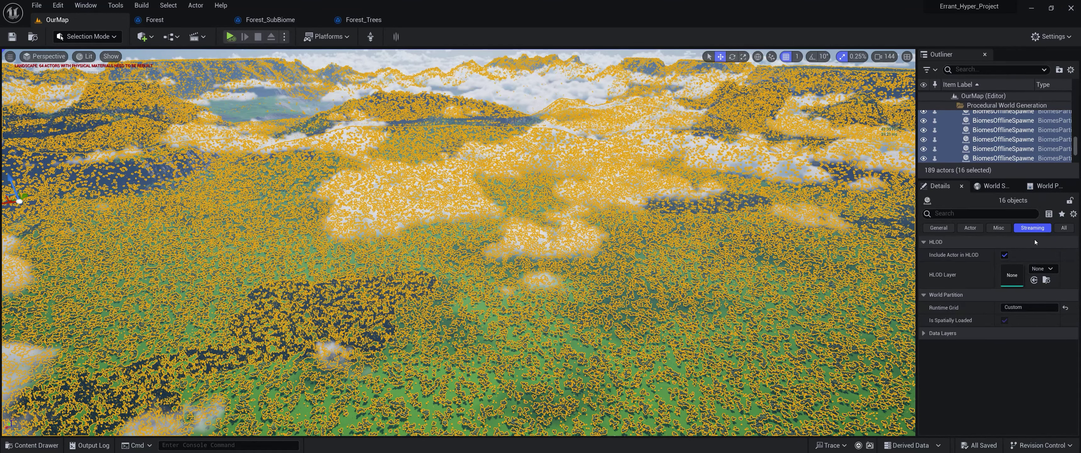
{"action": "left_click", "coordinate": [1002, 188]}
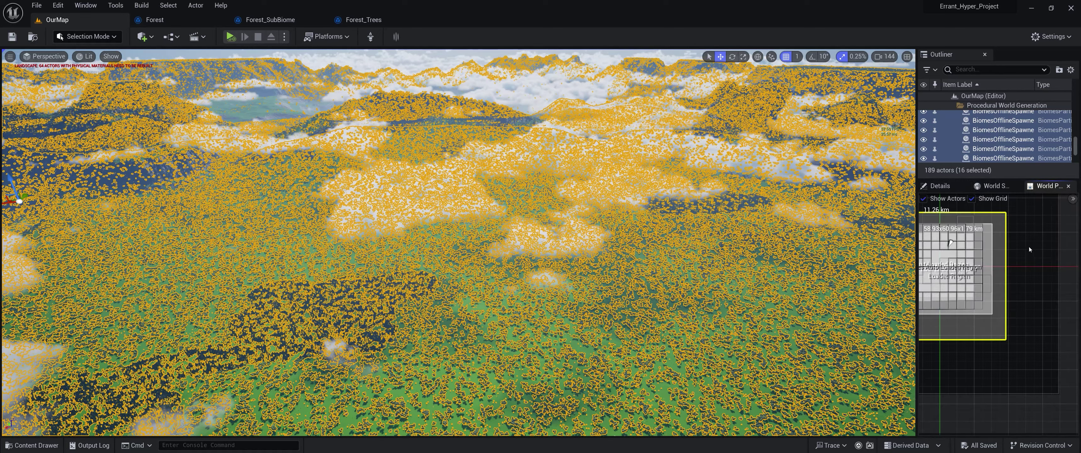
{"action": "left_click", "coordinate": [1001, 189]}
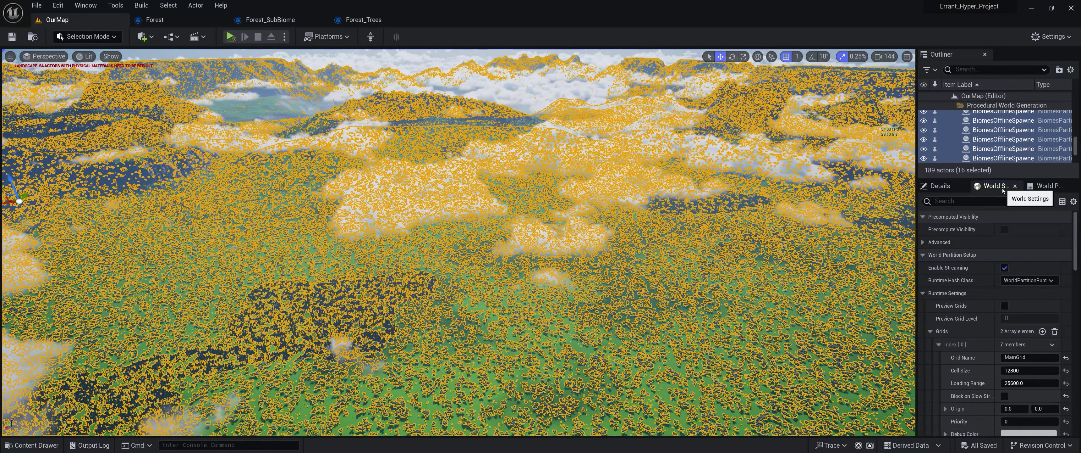
{"action": "scroll", "coordinate": [991, 330], "scroll_direction": "down", "scroll_amount": 5}
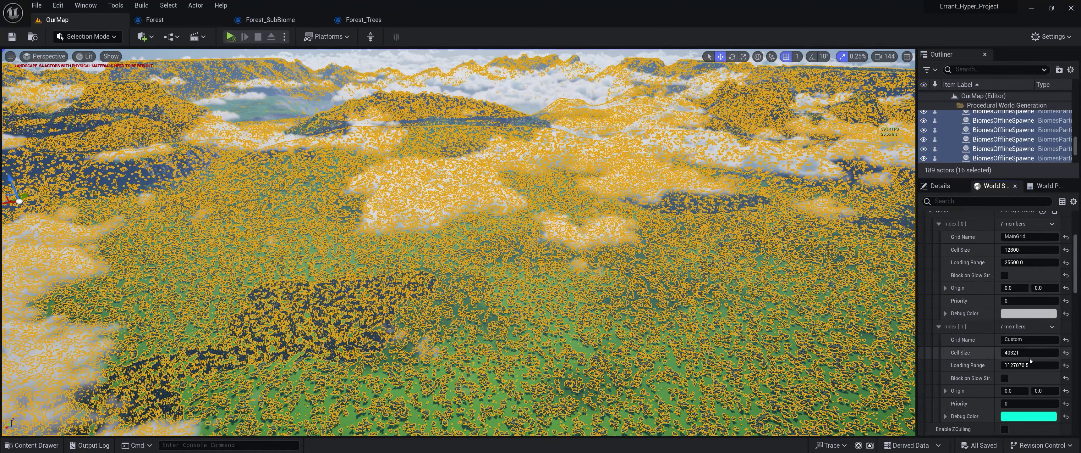
{"action": "key", "text": "Escape"}
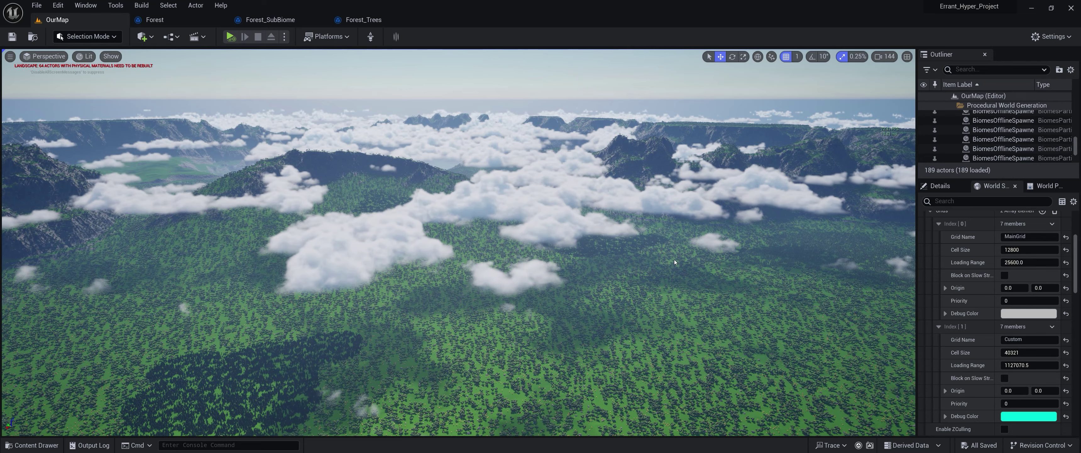
Play the level in the editor, fly over the forest to check how it streams, and stop the play session
{"action": "key", "text": "alt+p"}
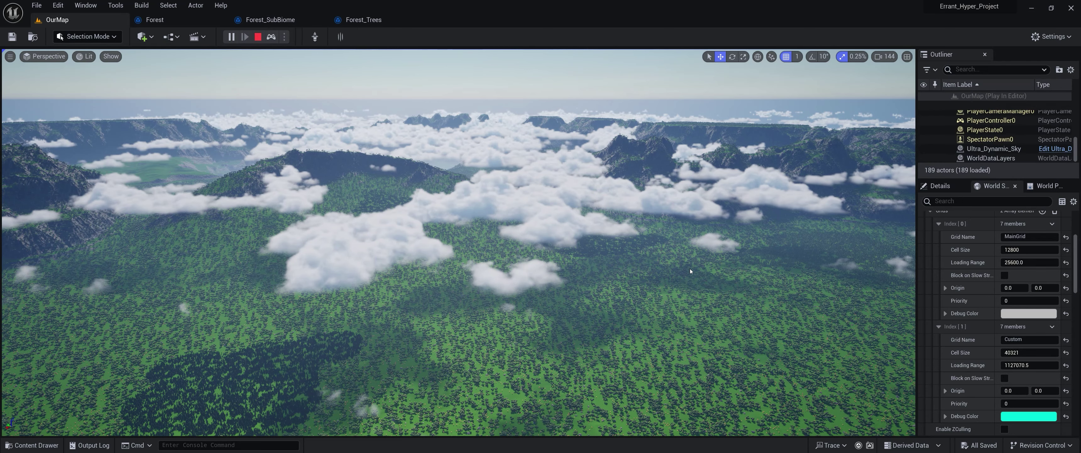
{"action": "left_click", "coordinate": [690, 268]}
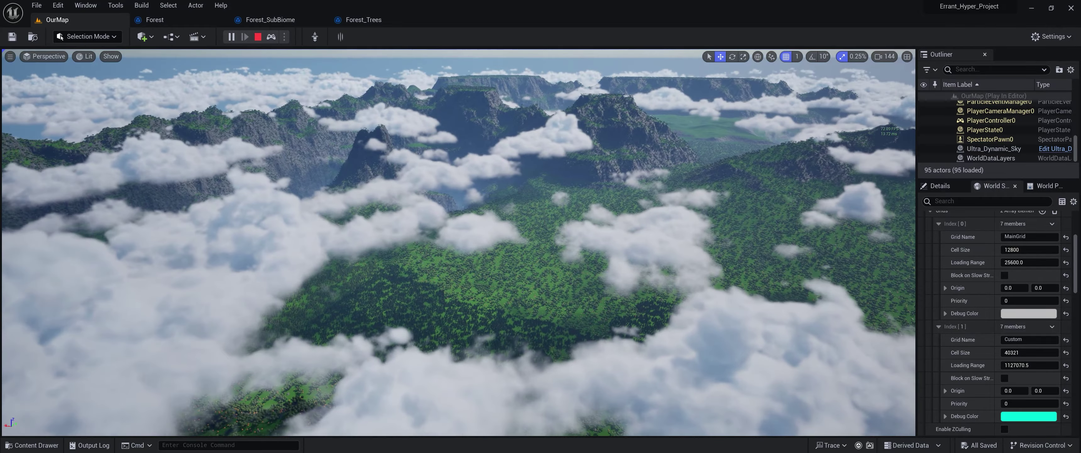
{"action": "key", "text": "w"}
{"action": "right_click_drag", "start_coordinate": [690, 268], "coordinate": [794, 298]}
{"action": "scroll", "coordinate": [690, 268], "scroll_direction": "up", "scroll_amount": 1}
{"action": "key", "text": "w"}
{"action": "right_click_drag", "start_coordinate": [570, 291], "coordinate": [610, 263]}
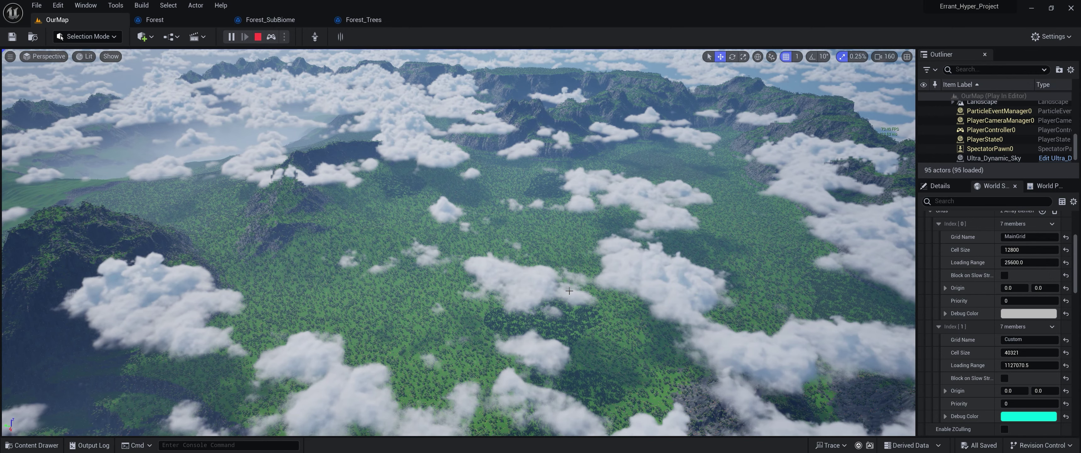
{"action": "right_click_drag", "start_coordinate": [570, 290], "coordinate": [604, 284]}
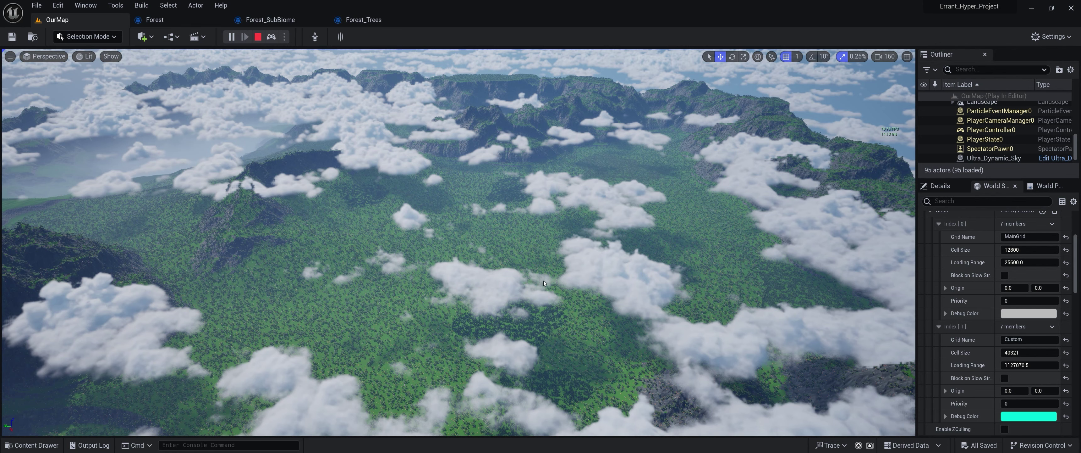
{"action": "key", "text": "Escape"}
Examine the generated trees on the valley floor and mountain slopes, both up close and from afar
{"action": "right_click_drag", "start_coordinate": [543, 280], "coordinate": [510, 269]}
{"action": "right_click_drag", "start_coordinate": [570, 290], "coordinate": [567, 290]}
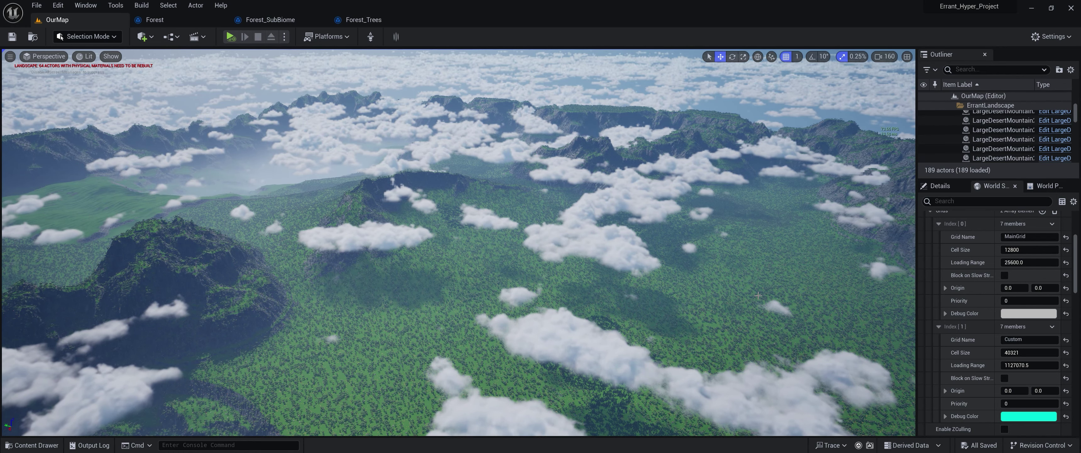
{"action": "right_click_drag", "start_coordinate": [759, 296], "coordinate": [647, 340]}
{"action": "scroll", "coordinate": [695, 297], "scroll_direction": "down", "scroll_amount": 1}
{"action": "scroll", "coordinate": [648, 303], "scroll_direction": "down", "scroll_amount": 4}
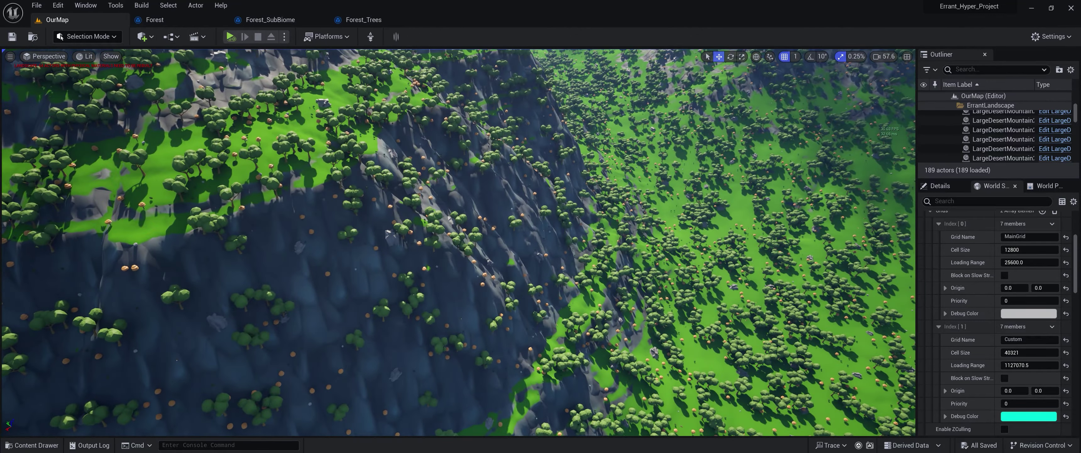
{"action": "right_click_drag", "start_coordinate": [546, 232], "coordinate": [466, 164]}
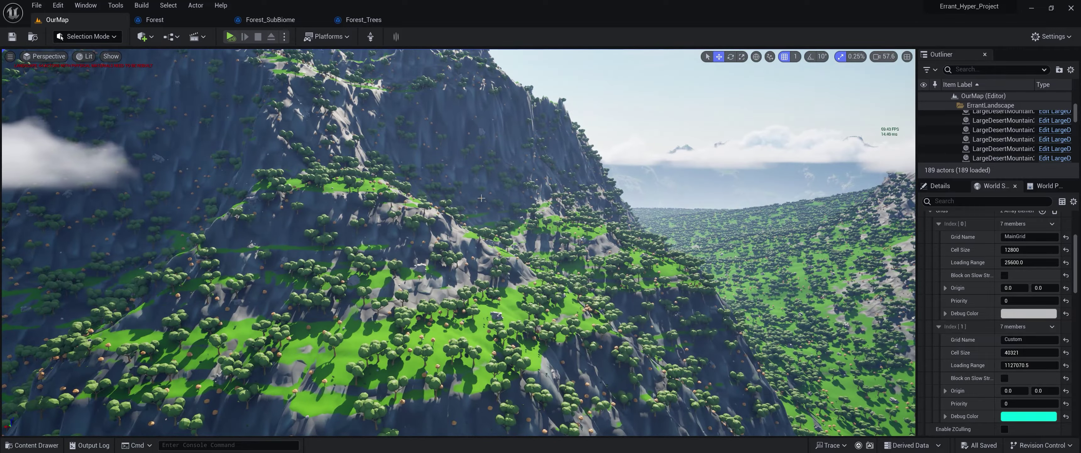
{"action": "right_click_drag", "start_coordinate": [444, 255], "coordinate": [853, 233]}
{"action": "scroll", "coordinate": [831, 265], "scroll_direction": "up", "scroll_amount": 1}
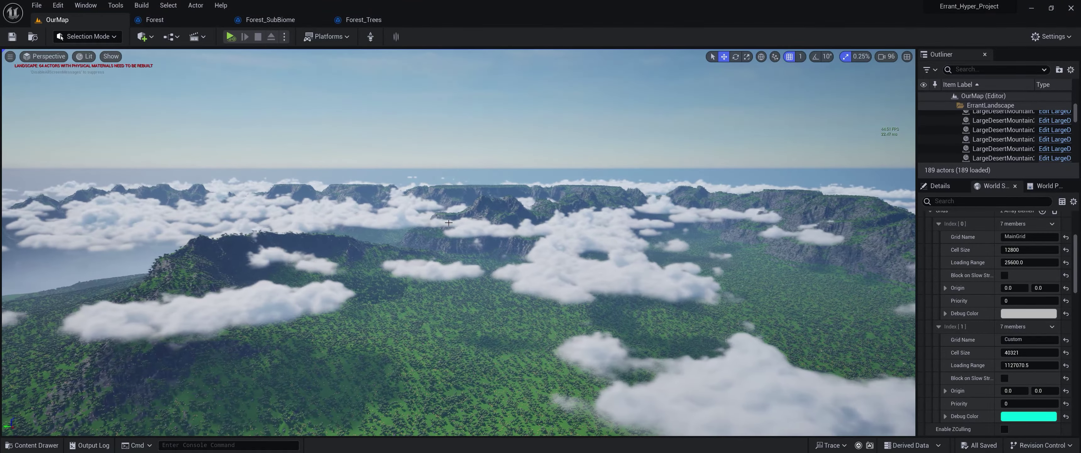
Select the Ultra_Dynamic_Sky actor and show its properties
{"action": "left_click", "coordinate": [462, 118]}
{"action": "right_click_drag", "start_coordinate": [461, 117], "coordinate": [445, 130]}
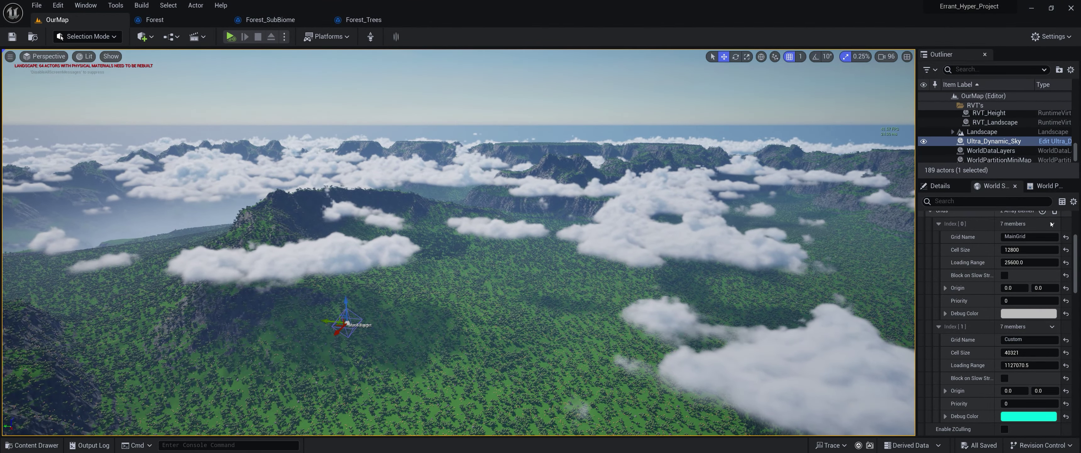
{"action": "scroll", "coordinate": [1006, 271], "scroll_direction": "up", "scroll_amount": 6}
{"action": "scroll", "coordinate": [1004, 274], "scroll_direction": "up", "scroll_amount": 2}
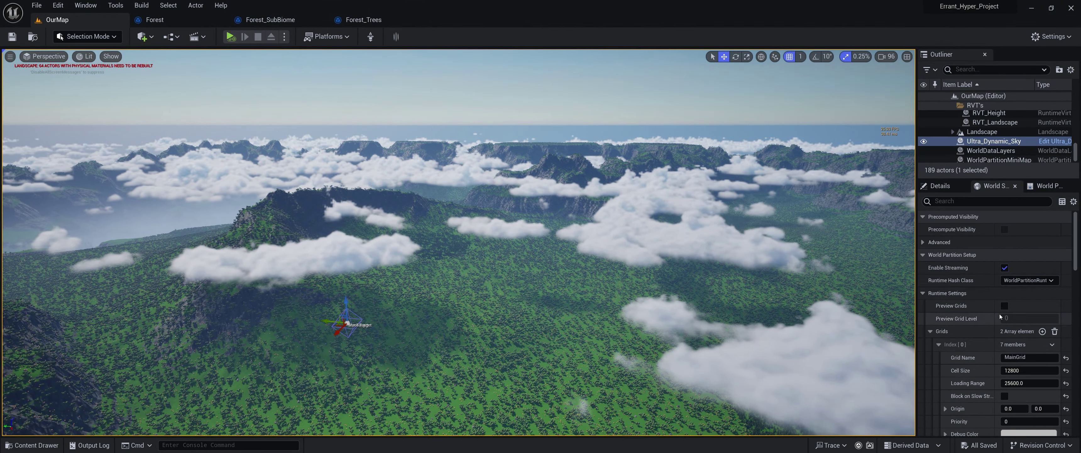
{"action": "left_click", "coordinate": [940, 185]}
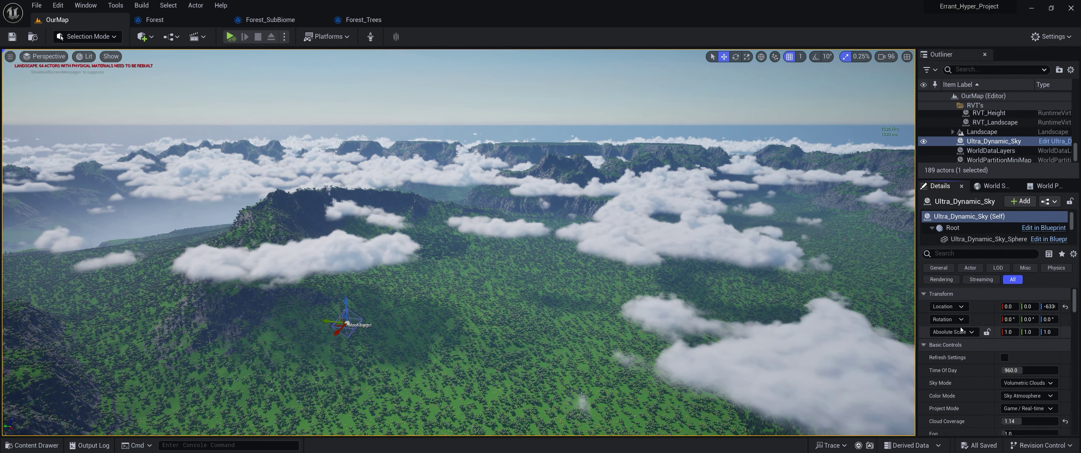
Set the sky actor's Sky Mode to No Clouds, with Cloud Coverage and Fog both at 0
{"action": "scroll", "coordinate": [961, 332], "scroll_direction": "down", "scroll_amount": 2}
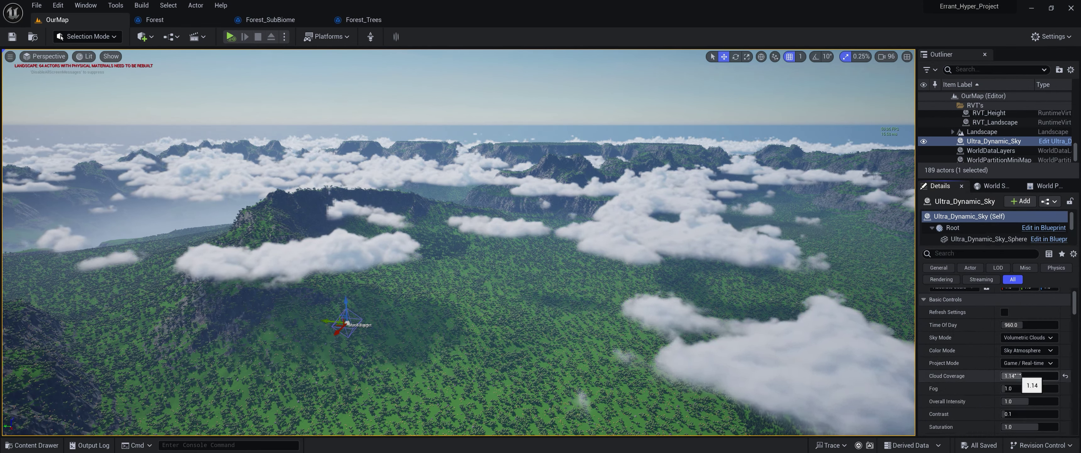
{"action": "left_click", "coordinate": [1024, 338]}
{"action": "left_click", "coordinate": [1016, 374]}
{"action": "left_click_drag", "start_coordinate": [1019, 376], "coordinate": [1004, 388]}
Examine the whole landscape from high above, including its edges, mountains and forested valley
{"action": "right_click_drag", "start_coordinate": [641, 267], "coordinate": [617, 248]}
{"action": "key", "text": "s"}
{"action": "scroll", "coordinate": [639, 269], "scroll_direction": "up", "scroll_amount": 2}
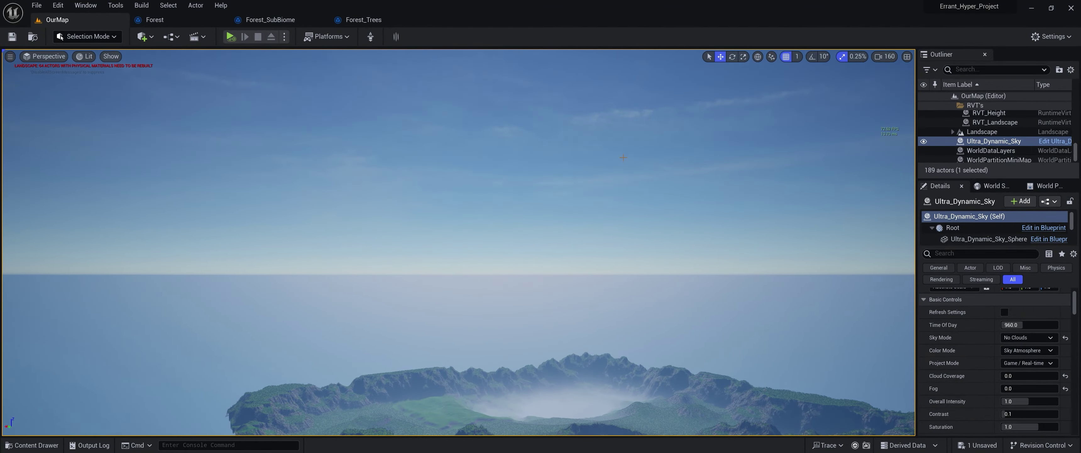
{"action": "right_click_drag", "start_coordinate": [666, 189], "coordinate": [633, 247]}
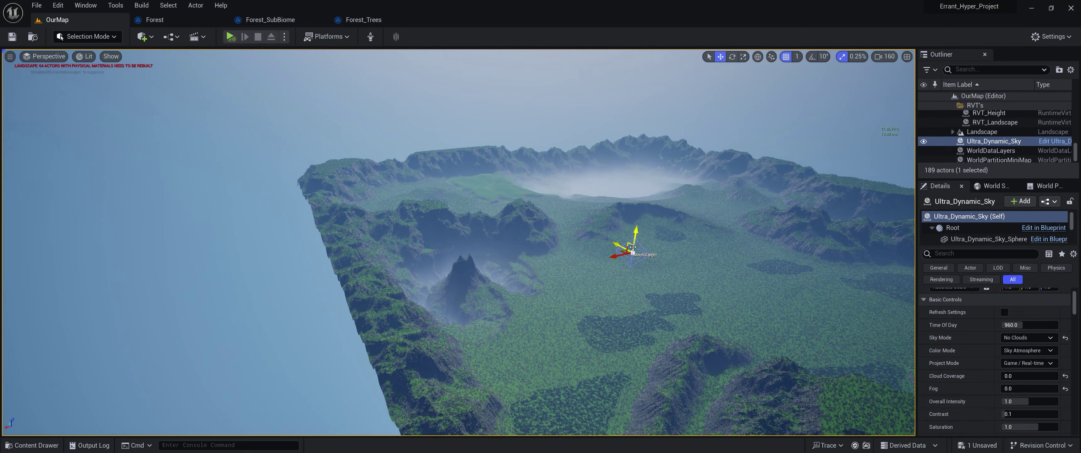
{"action": "left_click_drag", "start_coordinate": [636, 231], "coordinate": [625, 290]}
{"action": "right_click_drag", "start_coordinate": [664, 188], "coordinate": [665, 188]}
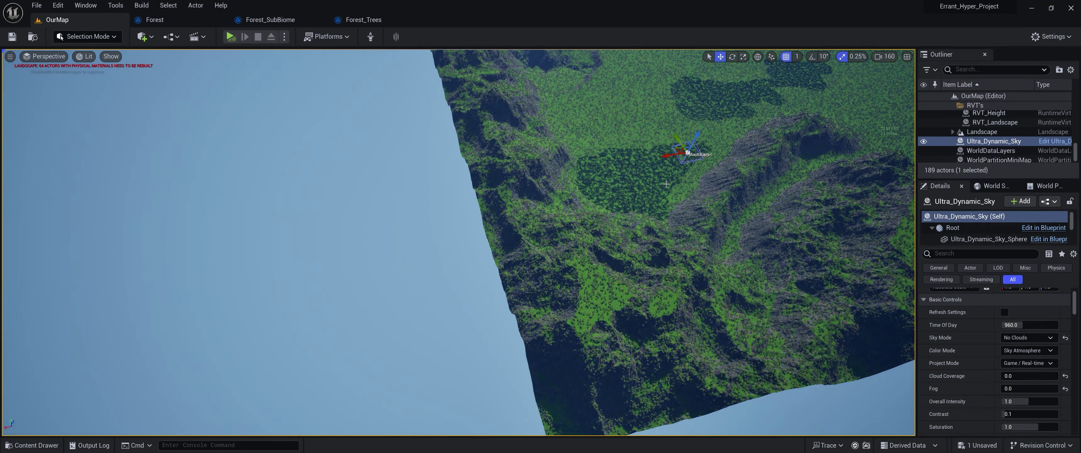
{"action": "right_click_drag", "start_coordinate": [681, 251], "coordinate": [681, 250]}
{"action": "scroll", "coordinate": [681, 250], "scroll_direction": "down", "scroll_amount": 1}
{"action": "right_click_drag", "start_coordinate": [458, 242], "coordinate": [286, 286]}
{"action": "right_click_drag", "start_coordinate": [540, 281], "coordinate": [529, 280]}
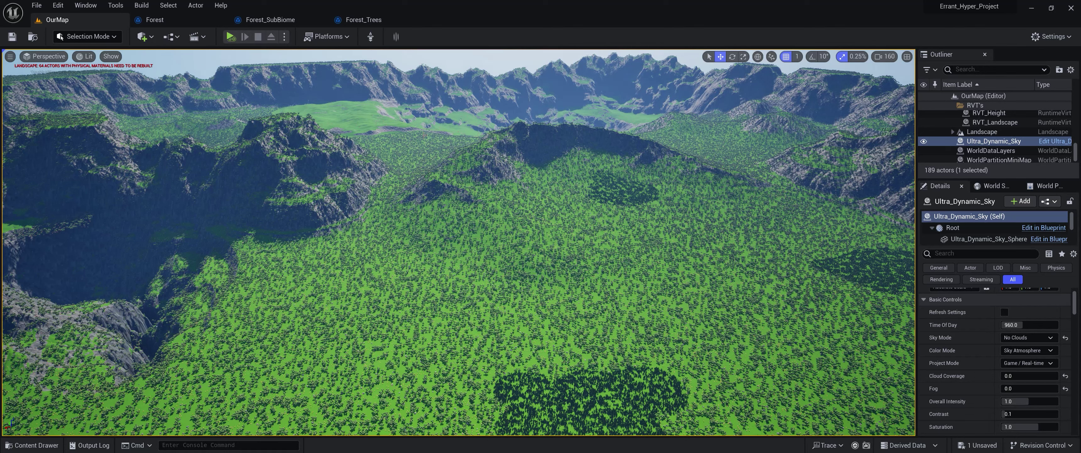
Close the Forest, Forest_SubBiome and Forest_Trees asset editors
{"action": "left_click", "coordinate": [221, 20]}
{"action": "left_click", "coordinate": [221, 20]}
{"action": "left_click", "coordinate": [221, 20]}
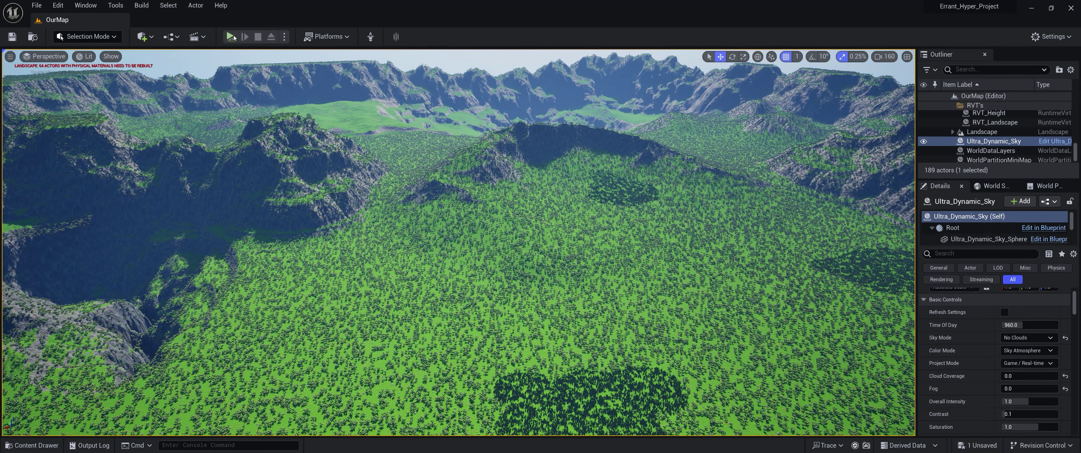
Switch the level editor to Errant Biomes mode
{"action": "left_click", "coordinate": [99, 39]}
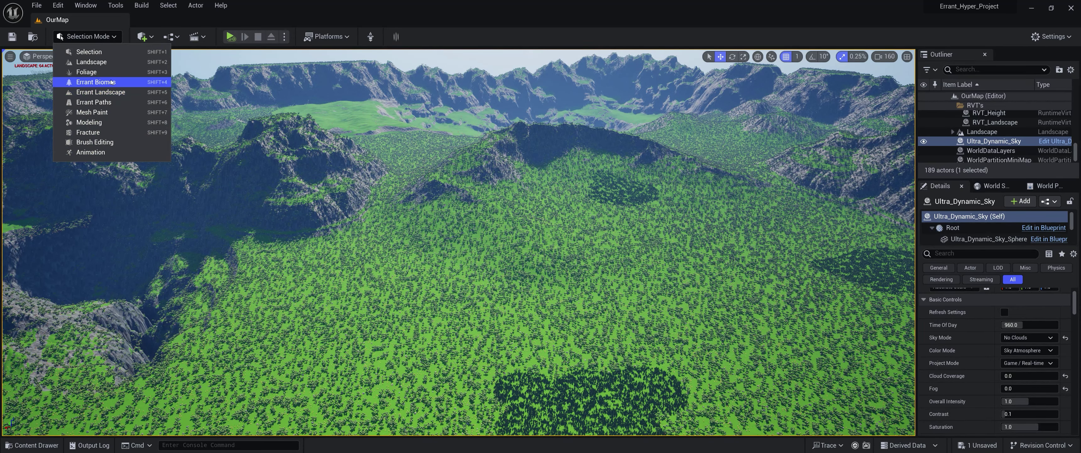
{"action": "left_click", "coordinate": [100, 83]}
{"action": "key", "text": "shift+4"}
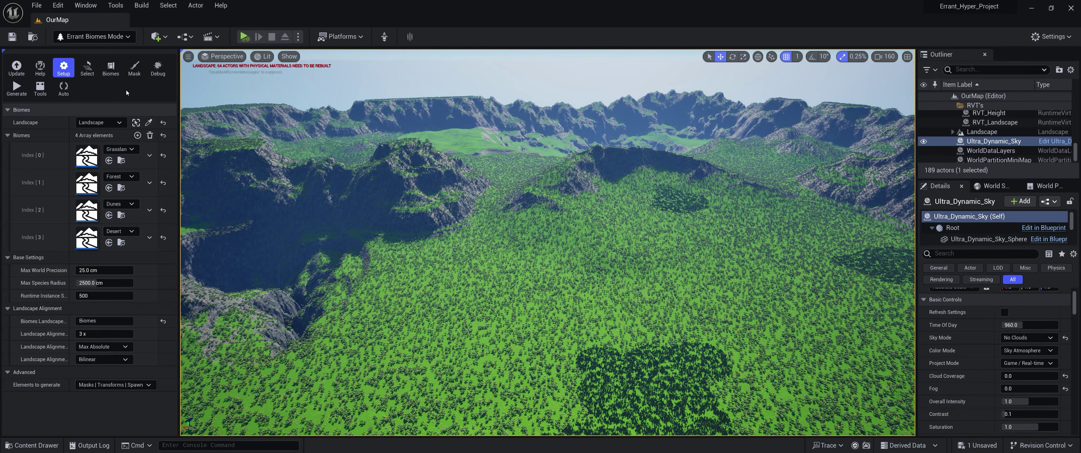
Examine the boundary between the dunes and the forested valley from above, including the surrounding rocky slopes
{"action": "right_click_drag", "start_coordinate": [378, 227], "coordinate": [413, 228]}
{"action": "key", "text": "w"}
{"action": "right_click_drag", "start_coordinate": [533, 233], "coordinate": [524, 279]}
{"action": "scroll", "coordinate": [524, 269], "scroll_direction": "up", "scroll_amount": 1}
{"action": "right_click_drag", "start_coordinate": [510, 248], "coordinate": [556, 280]}
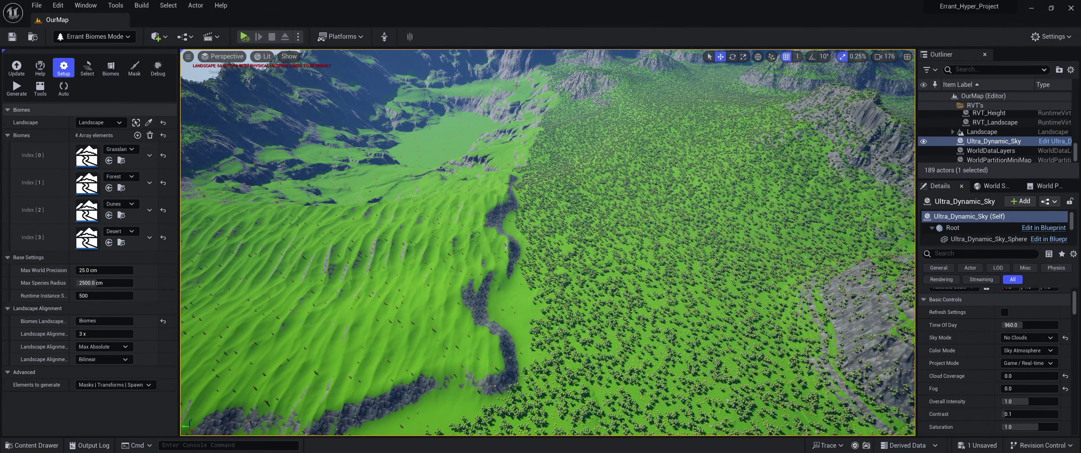
{"action": "right_click_drag", "start_coordinate": [498, 271], "coordinate": [378, 207]}
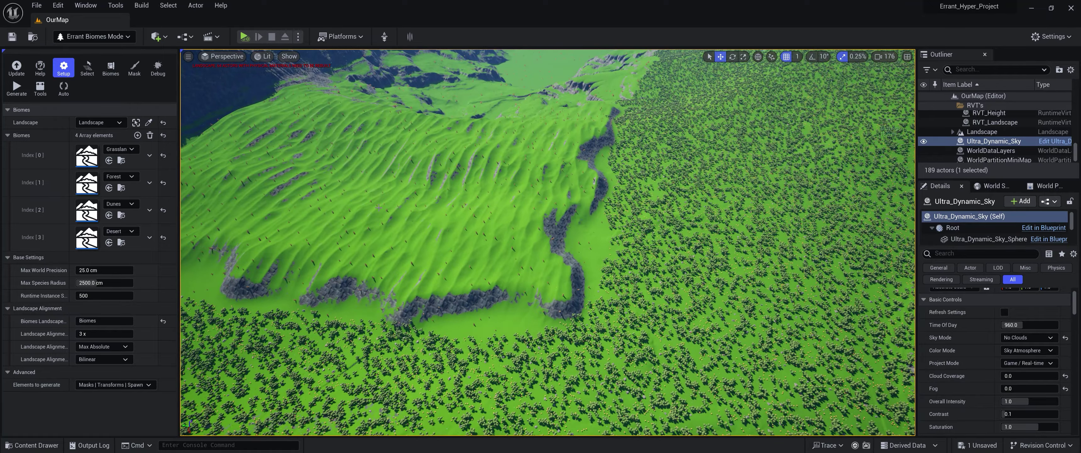
{"action": "right_click_drag", "start_coordinate": [580, 269], "coordinate": [580, 246]}
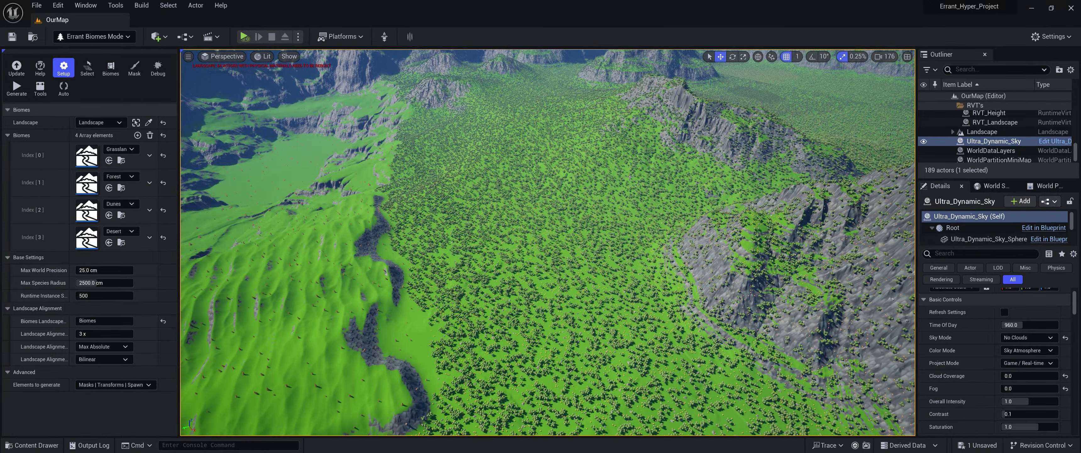
{"action": "right_click_drag", "start_coordinate": [542, 300], "coordinate": [522, 330]}
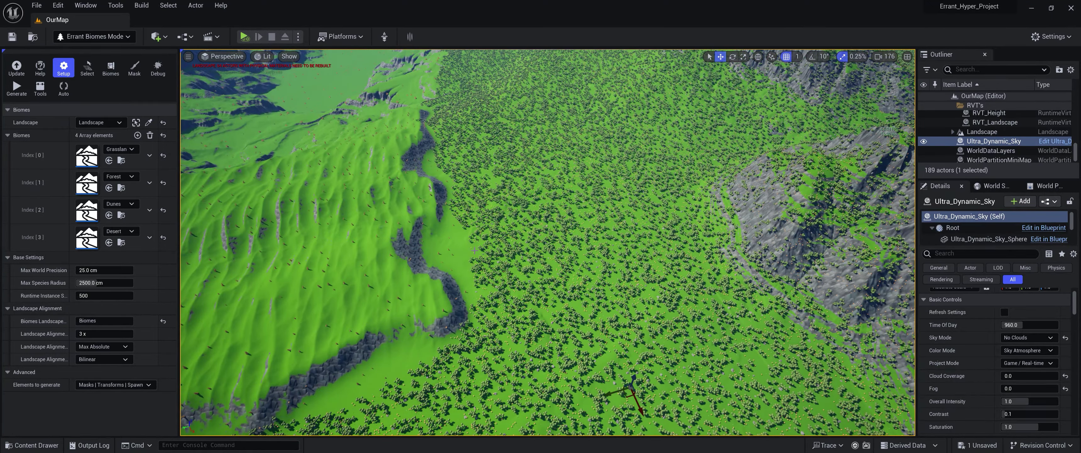
{"action": "right_click_drag", "start_coordinate": [580, 267], "coordinate": [580, 247]}
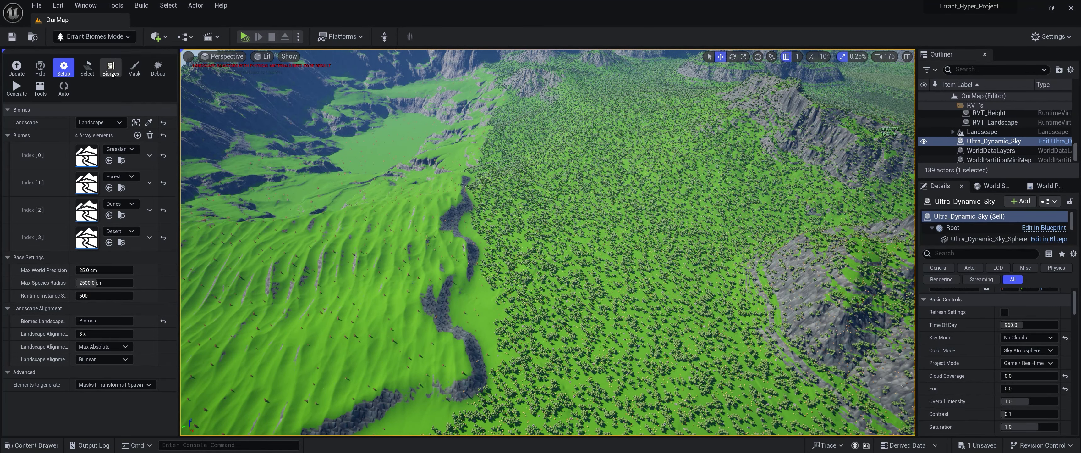
Clear the generated content from the selected landscape components with the Errant Biomes tools and return to the biome setup
{"action": "left_click", "coordinate": [39, 89]}
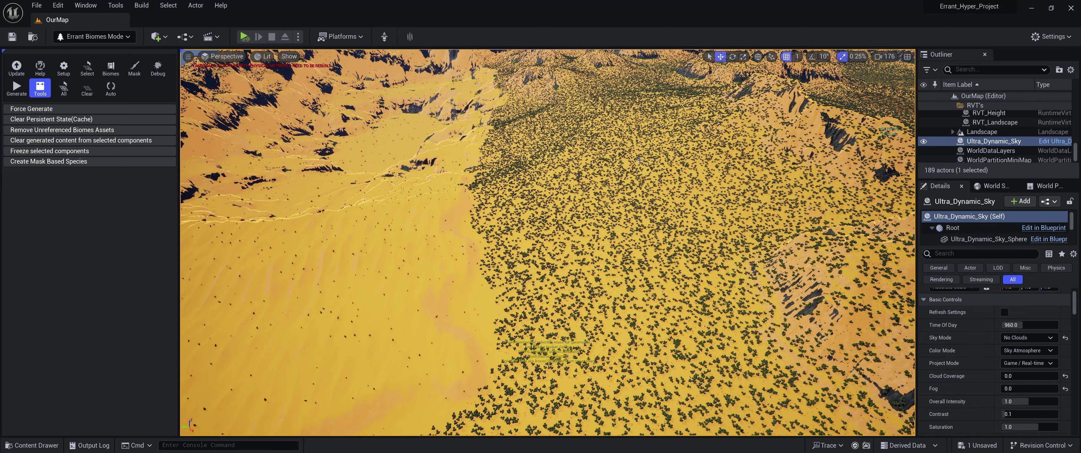
{"action": "right_click_drag", "start_coordinate": [640, 160], "coordinate": [674, 135]}
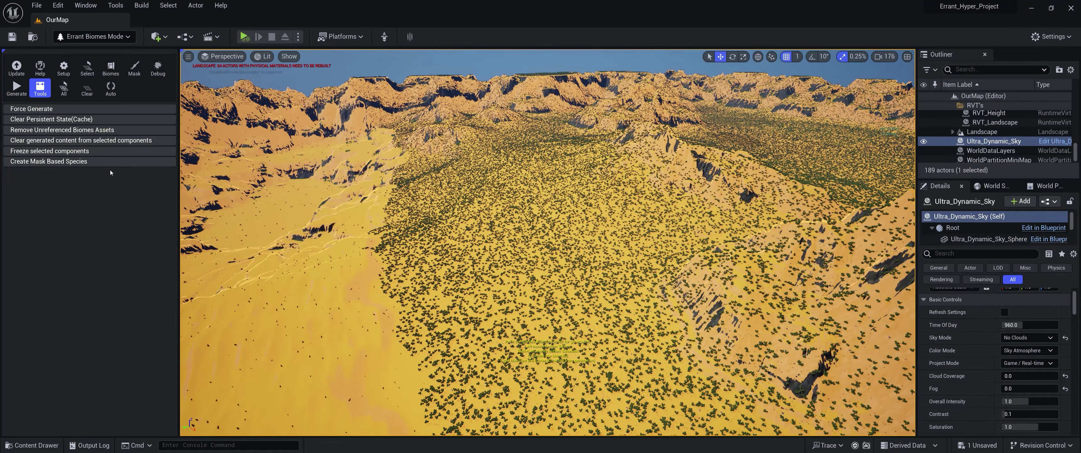
{"action": "left_click", "coordinate": [89, 142]}
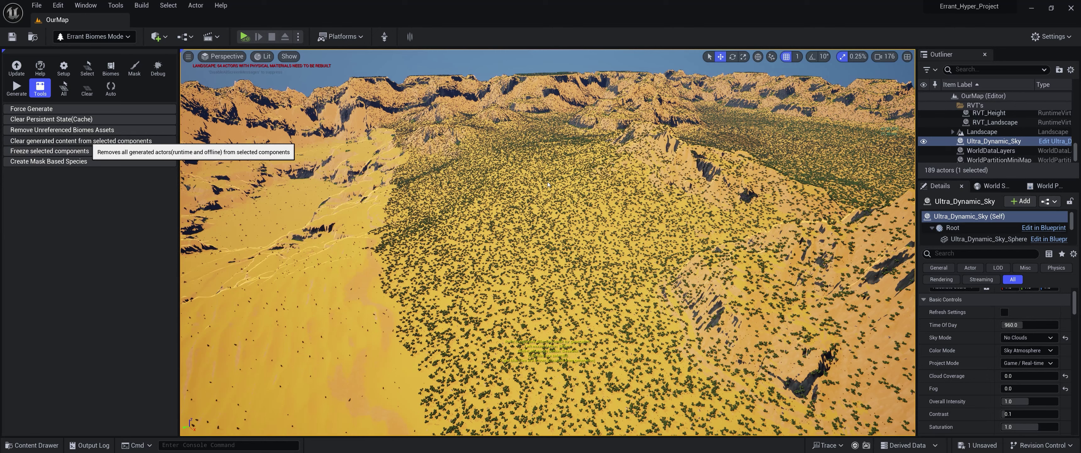
{"action": "mouse_move", "coordinate": [548, 184]}
{"action": "right_mouse_down"}
{"action": "mouse_move", "coordinate": [555, 190]}
{"action": "mouse_move", "coordinate": [539, 196]}
{"action": "mouse_move", "coordinate": [588, 155]}
{"action": "mouse_move", "coordinate": [549, 185]}
{"action": "right_mouse_up"}
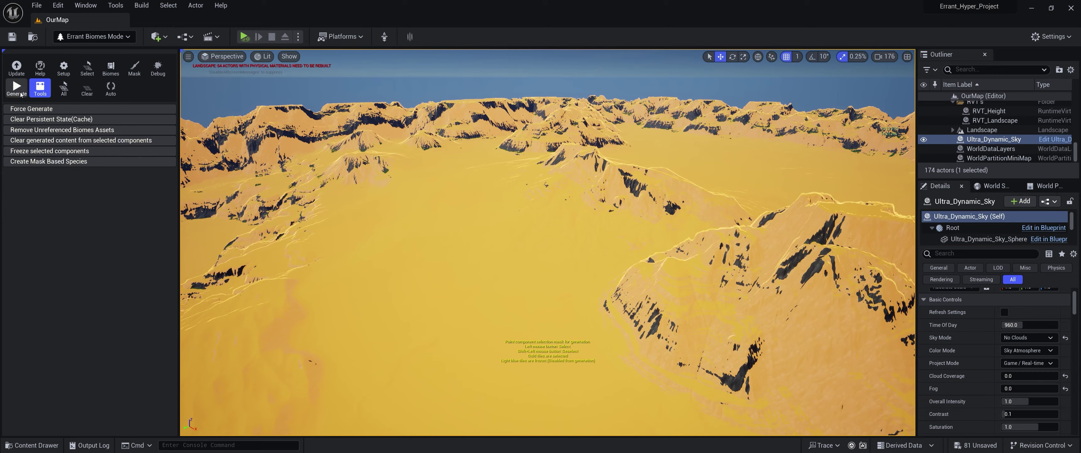
{"action": "left_click", "coordinate": [71, 71]}
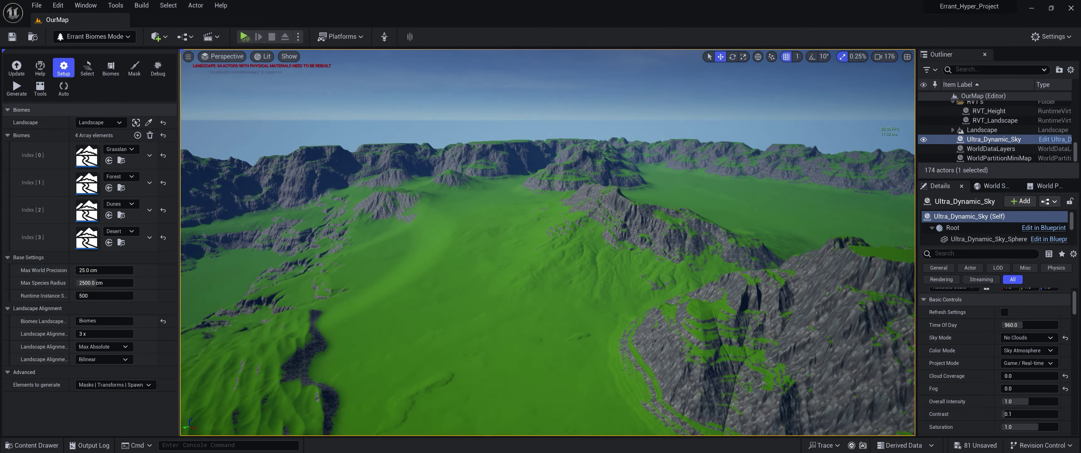
Switch the level editor to Selection mode and save the map with its unsaved changes
{"action": "key", "text": "w"}
{"action": "right_click_drag", "start_coordinate": [548, 243], "coordinate": [511, 273]}
{"action": "scroll", "coordinate": [548, 243], "scroll_direction": "up", "scroll_amount": 1}
{"action": "key", "text": "w"}
{"action": "key", "text": "w"}
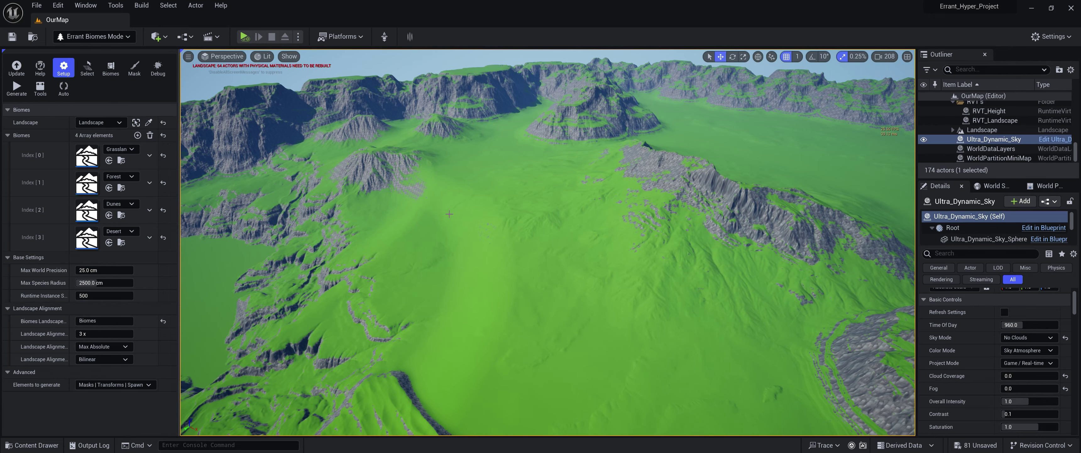
{"action": "left_click", "coordinate": [88, 40]}
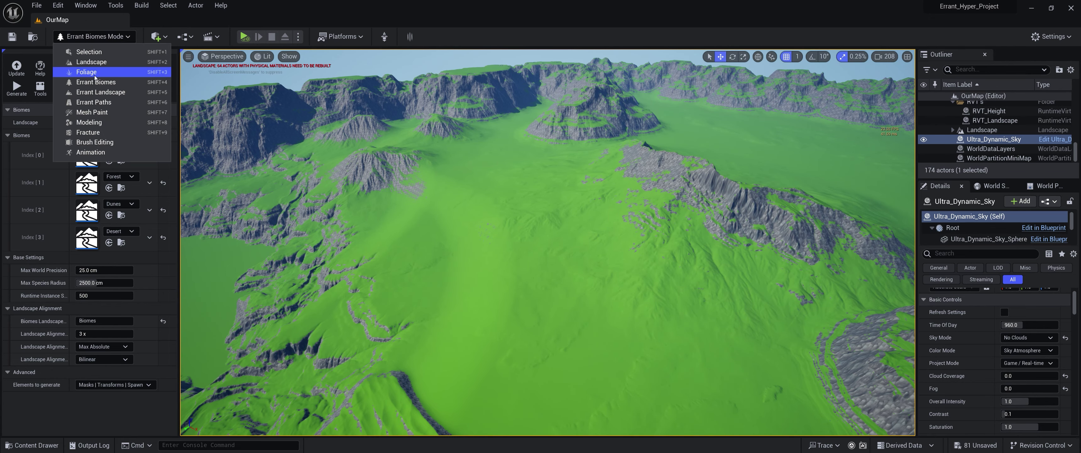
{"action": "left_click", "coordinate": [94, 51]}
{"action": "mouse_move", "coordinate": [530, 245]}
{"action": "right_mouse_down"}
{"action": "mouse_move", "coordinate": [516, 240]}
{"action": "mouse_move", "coordinate": [531, 236]}
{"action": "right_mouse_up"}
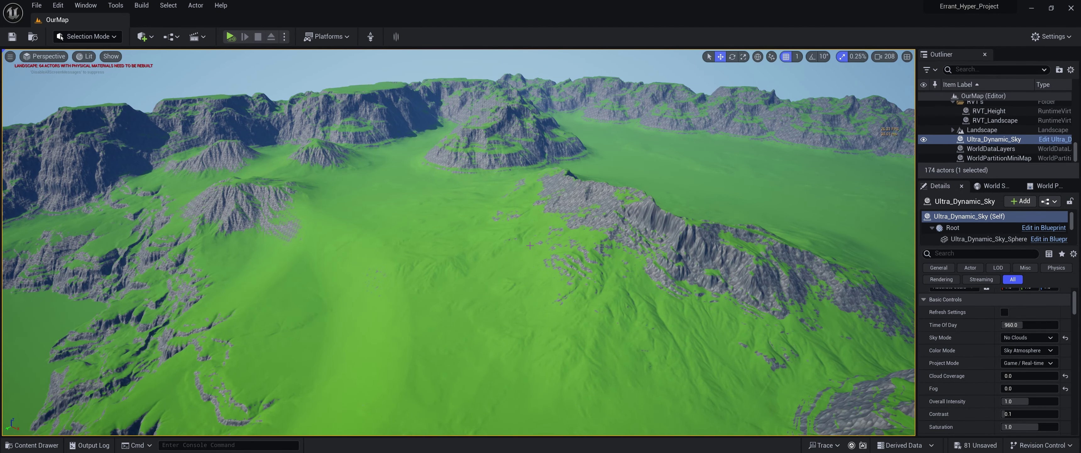
{"action": "key", "text": "ctrl+s"}
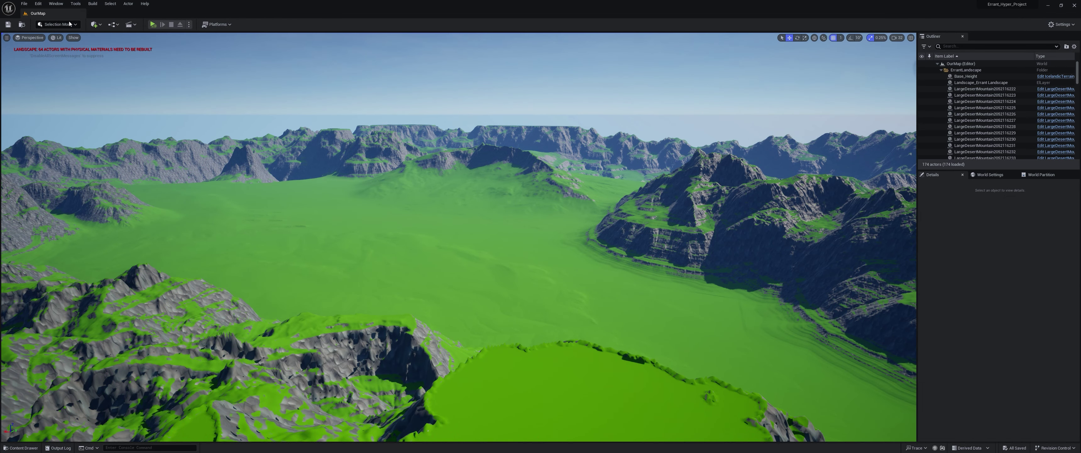
Switch the level editor to Errant Landscape mode above the cleared valley
{"action": "left_click", "coordinate": [69, 24]}
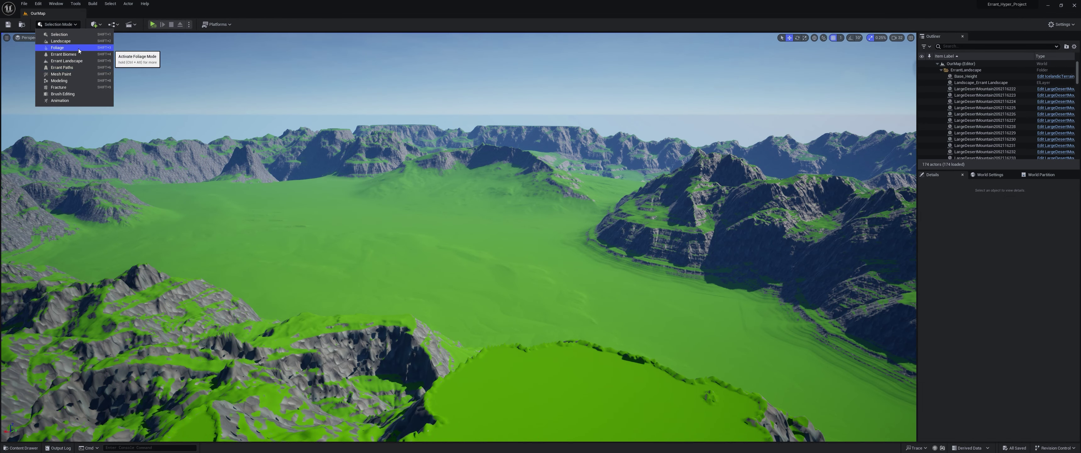
{"action": "left_click", "coordinate": [80, 60]}
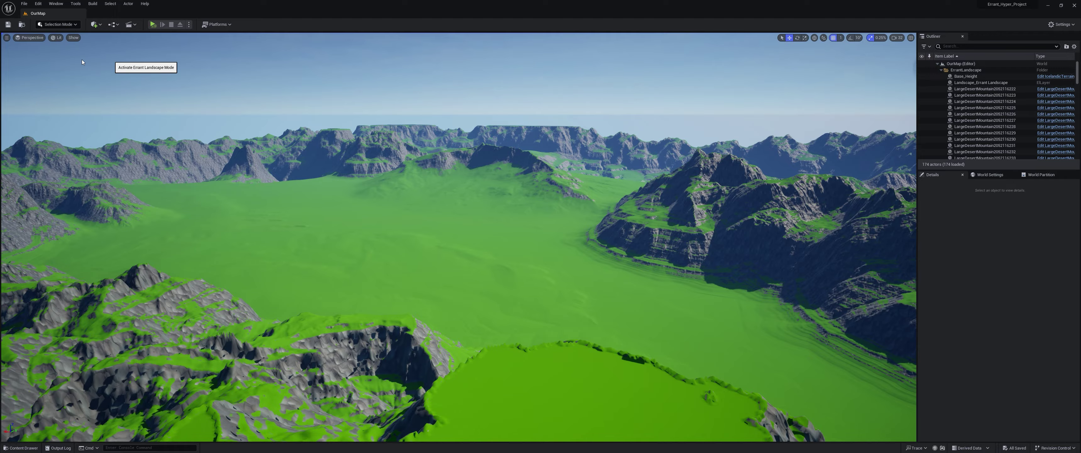
{"action": "key", "text": "w"}
{"action": "mouse_move", "coordinate": [541, 233]}
{"action": "right_mouse_down"}
{"action": "mouse_move", "coordinate": [592, 251]}
{"action": "mouse_move", "coordinate": [541, 233]}
{"action": "right_mouse_up"}
{"action": "scroll", "coordinate": [541, 233], "scroll_direction": "up", "scroll_amount": 4}
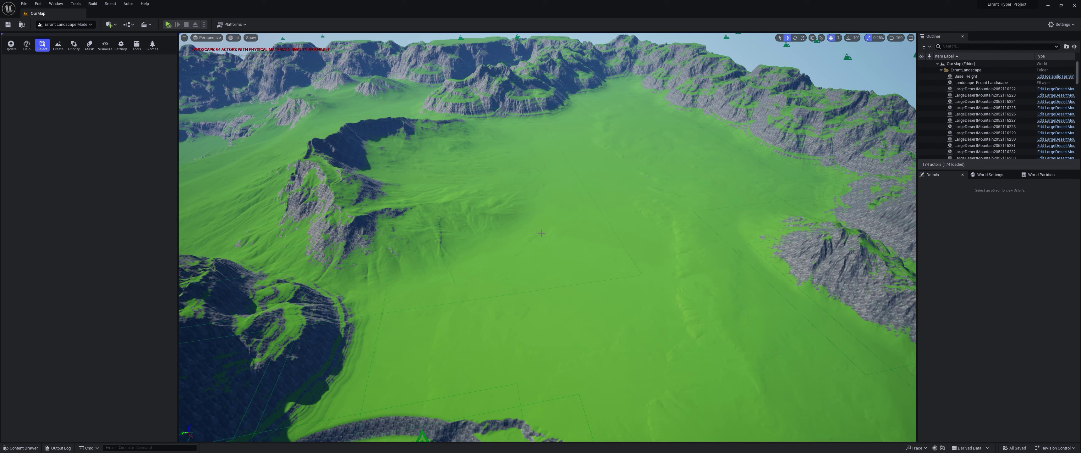
Examine the bare terrain and its landscape brush markers from above and close to the valley floor
{"action": "right_click_drag", "start_coordinate": [588, 250], "coordinate": [586, 275]}
{"action": "key", "text": "w"}
{"action": "key", "text": "s"}
{"action": "key", "text": "d"}
{"action": "key", "text": "w"}
{"action": "key", "text": "d"}
{"action": "right_click_drag", "start_coordinate": [528, 250], "coordinate": [592, 246]}
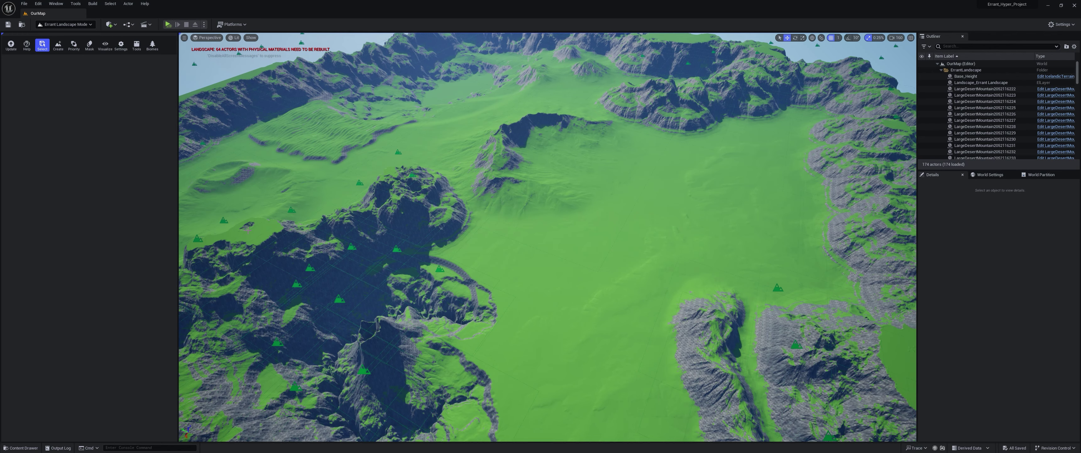
{"action": "right_click_drag", "start_coordinate": [694, 175], "coordinate": [625, 284]}
{"action": "key", "text": "w"}
{"action": "key", "text": "w"}
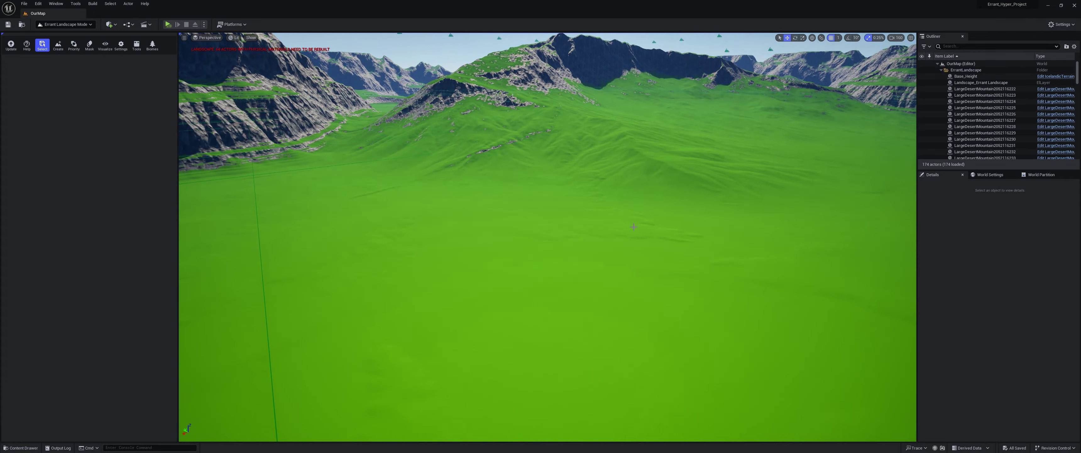
{"action": "right_click_drag", "start_coordinate": [739, 286], "coordinate": [913, 298]}
{"action": "key", "text": "w"}
{"action": "right_click_drag", "start_coordinate": [751, 310], "coordinate": [594, 330]}
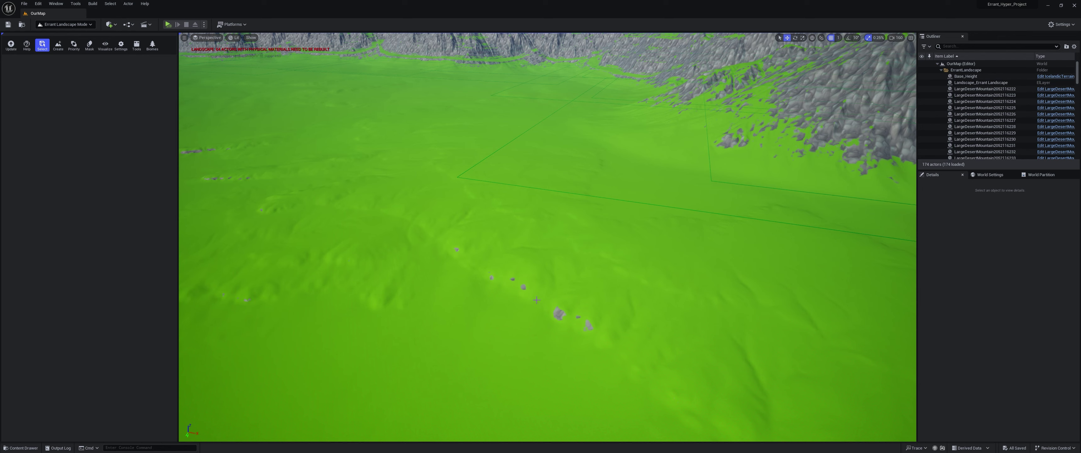
Return to Selection mode and start playing the level from a spot on the grassy valley floor
{"action": "right_click", "coordinate": [523, 321]}
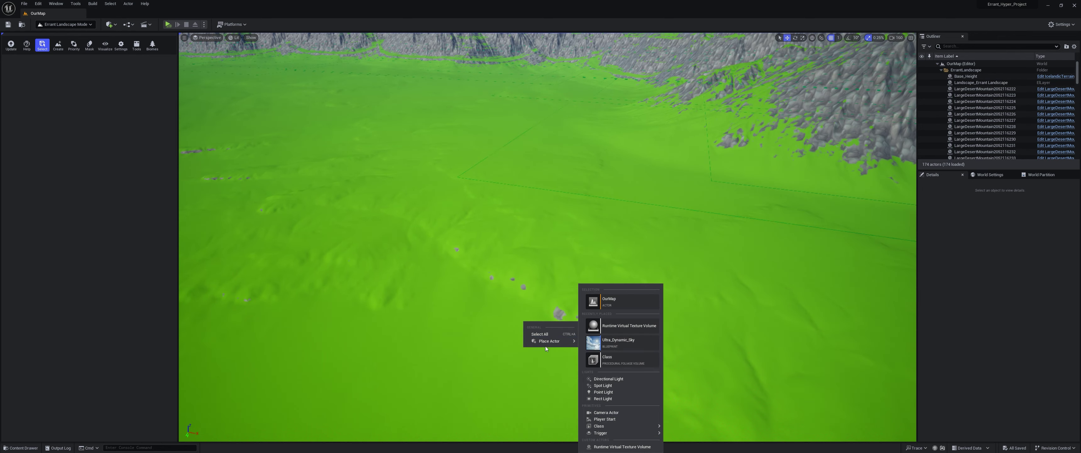
{"action": "right_click_drag", "start_coordinate": [500, 272], "coordinate": [535, 266]}
{"action": "left_click", "coordinate": [89, 24]}
{"action": "left_click", "coordinate": [58, 34]}
{"action": "right_click", "coordinate": [422, 343]}
{"action": "left_click", "coordinate": [452, 339]}
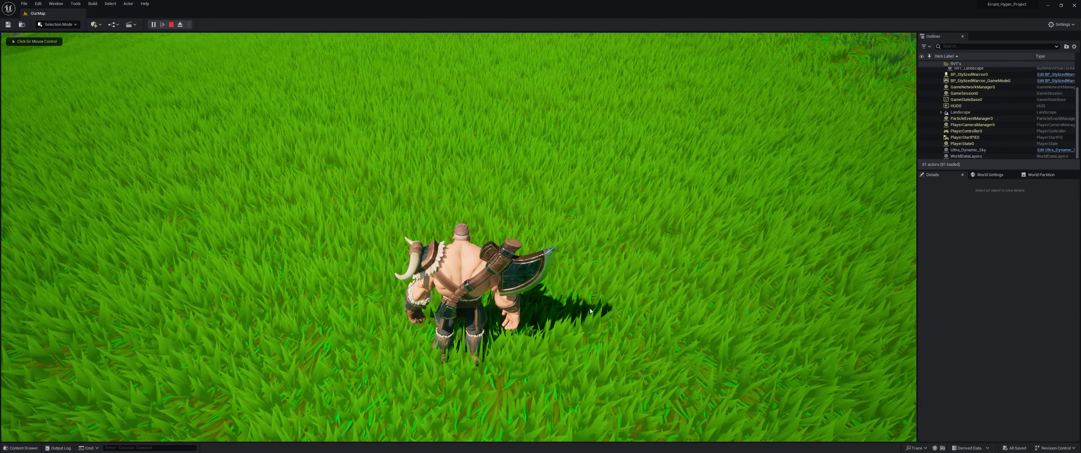
Run the warrior character through the grass to inspect the terrain and ground cover, and end the play session
{"action": "left_click", "coordinate": [590, 309]}
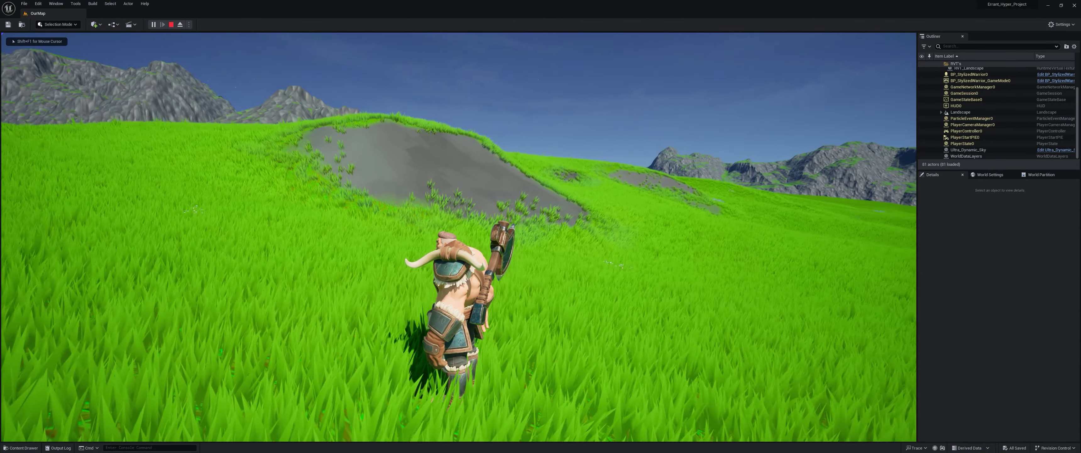
{"action": "key", "text": "w"}
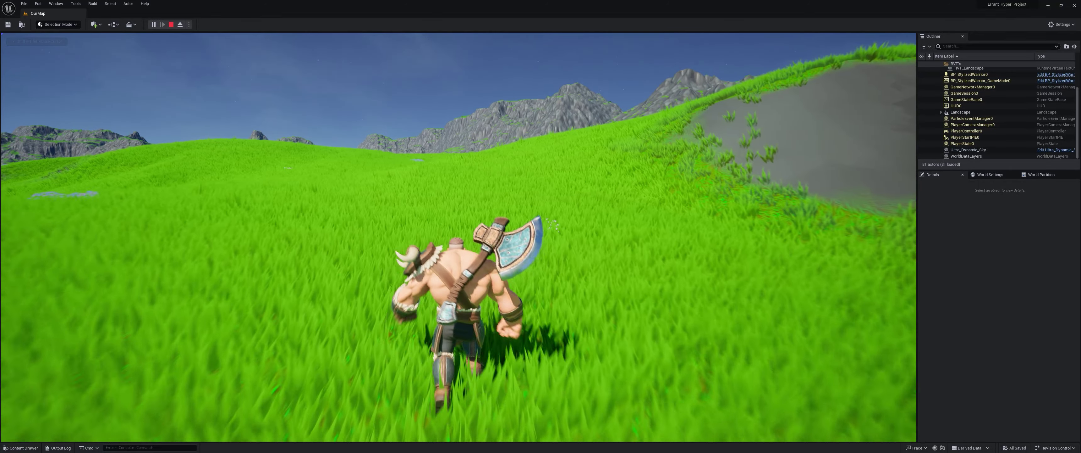
{"action": "key", "text": "a"}
{"action": "key", "text": "w"}
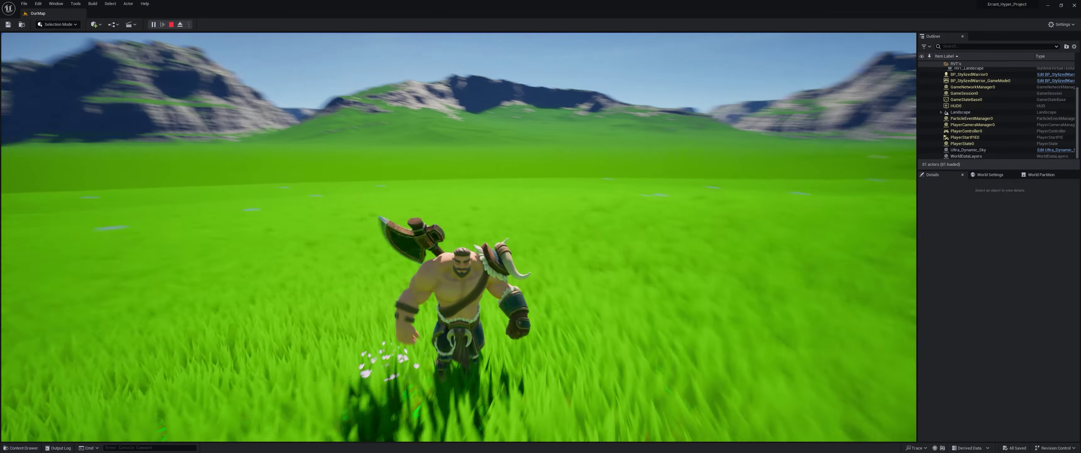
{"action": "key", "text": "d"}
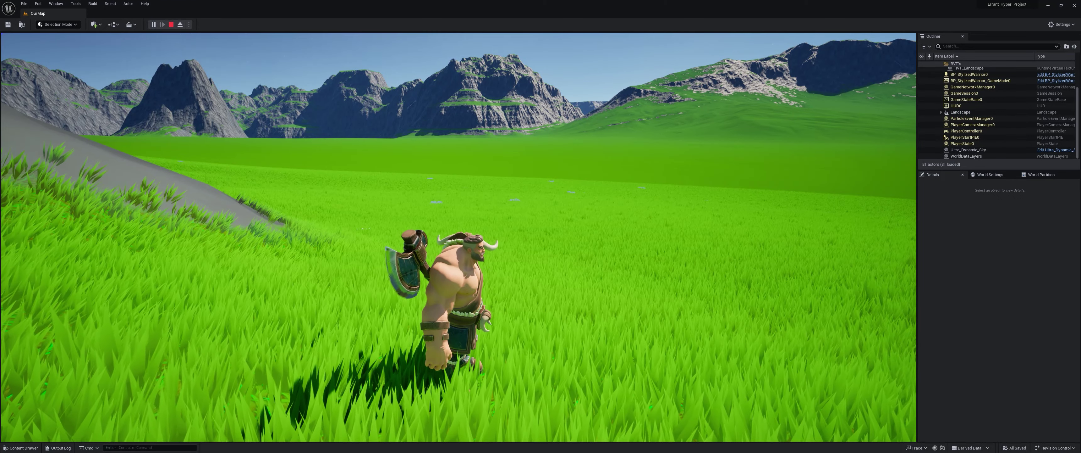
{"action": "key", "text": "Escape"}
Select the landscape streaming proxy under the grassy area and examine its extent from above
{"action": "left_click", "coordinate": [769, 288]}
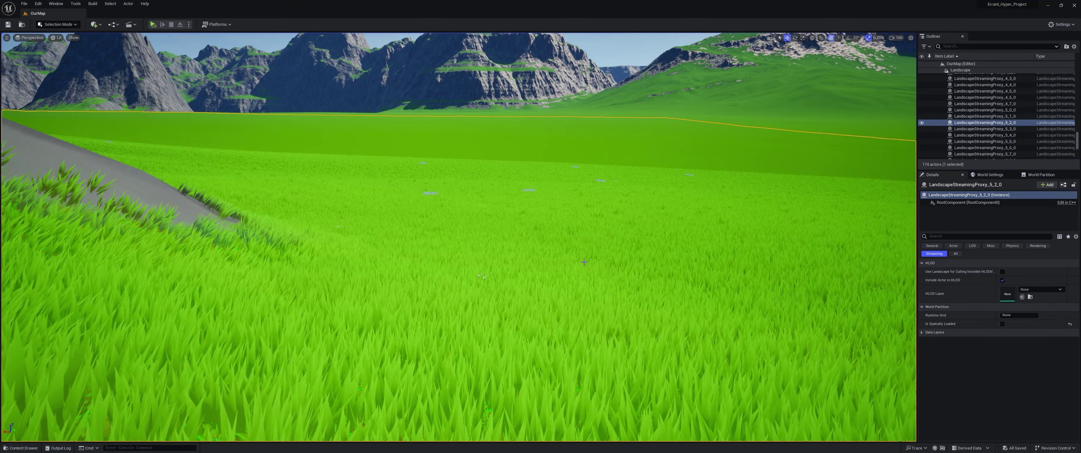
{"action": "key", "text": "f"}
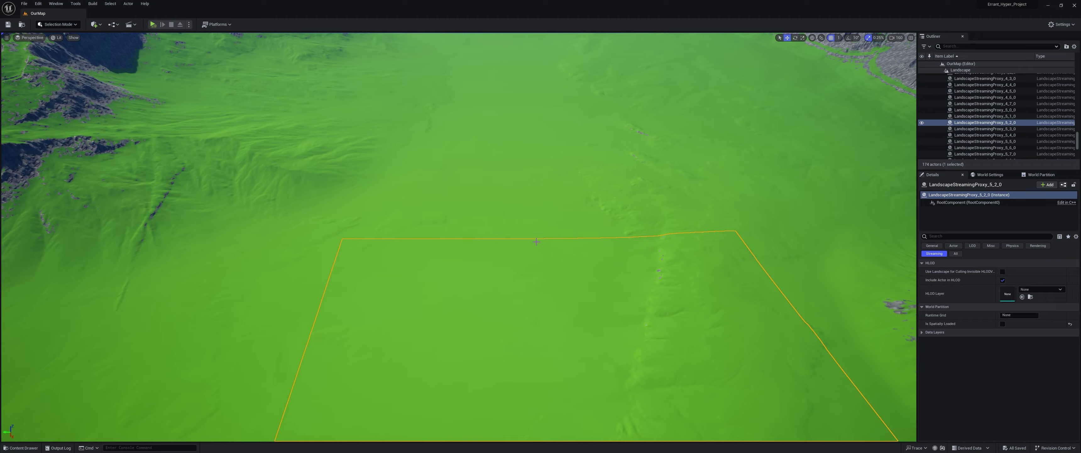
{"action": "right_click_drag", "start_coordinate": [610, 280], "coordinate": [573, 295]}
{"action": "key", "text": "w"}
{"action": "right_click_drag", "start_coordinate": [603, 221], "coordinate": [641, 217]}
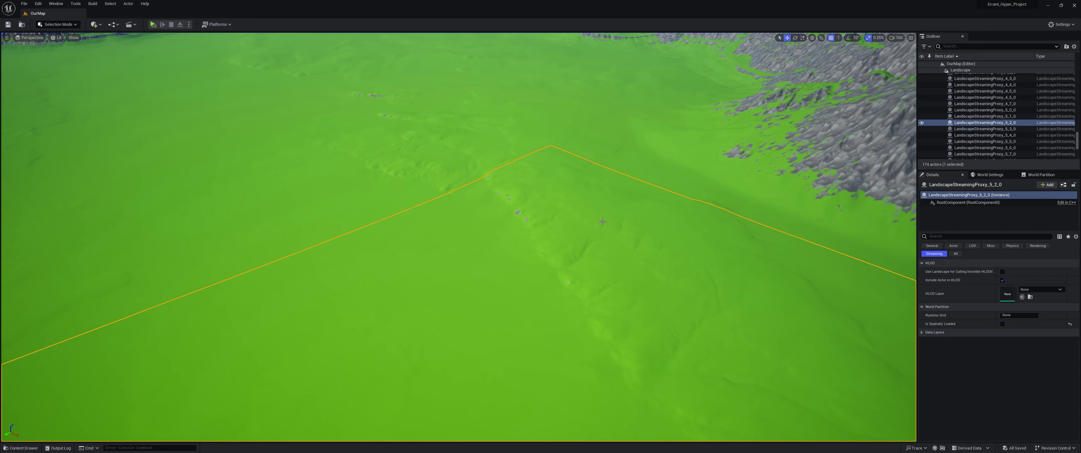
{"action": "right_click_drag", "start_coordinate": [588, 254], "coordinate": [557, 264]}
Switch to Errant Landscape mode, select the Base_Height brush in the sky and frame it over the terrain
{"action": "left_click", "coordinate": [61, 24]}
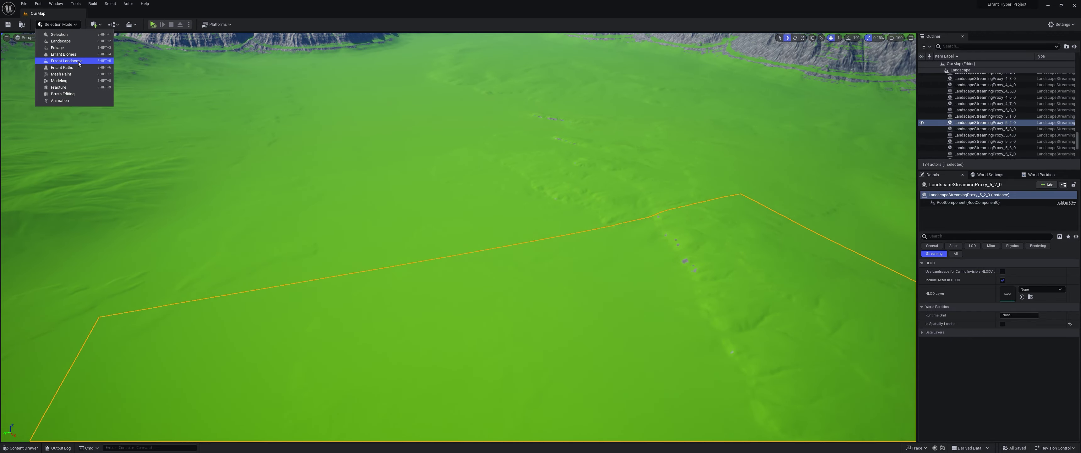
{"action": "left_click", "coordinate": [63, 59]}
{"action": "right_click_drag", "start_coordinate": [406, 251], "coordinate": [406, 251]}
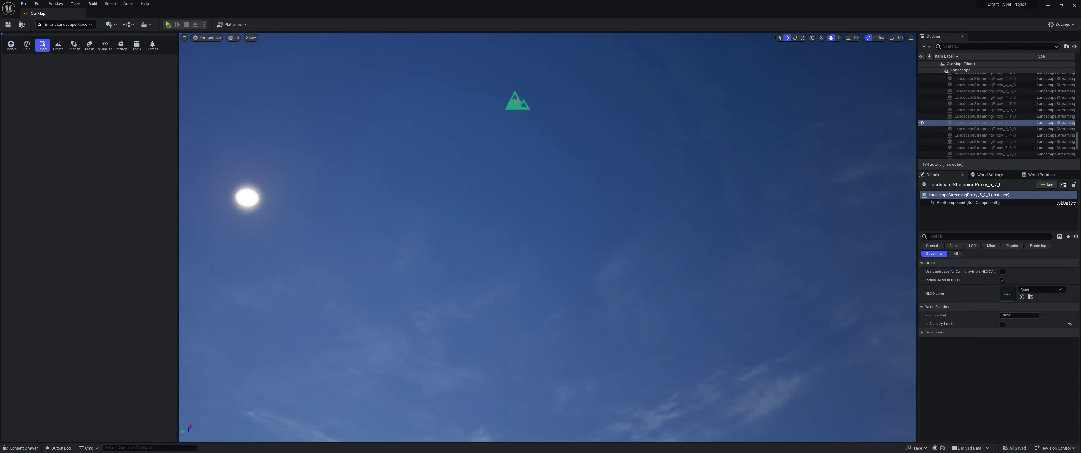
{"action": "left_click", "coordinate": [517, 101]}
{"action": "key", "text": "f"}
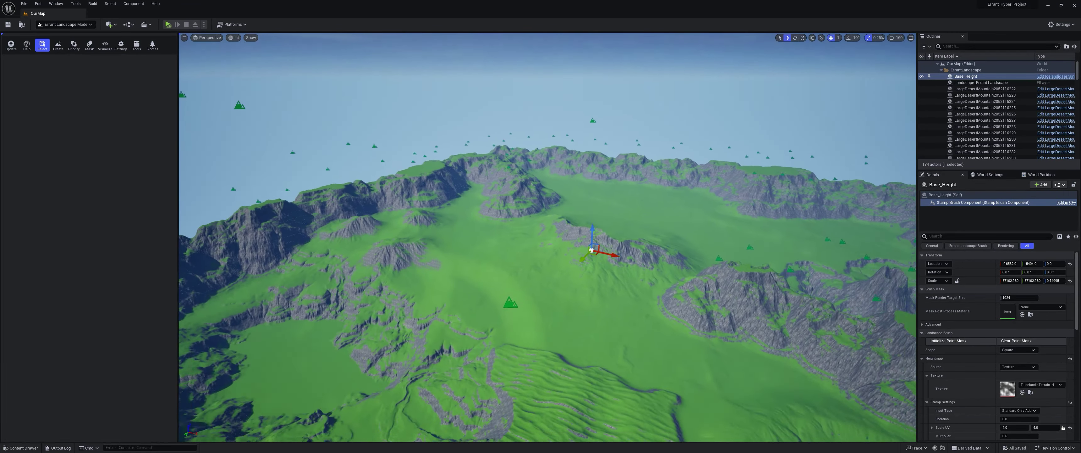
{"action": "right_click_drag", "start_coordinate": [517, 102], "coordinate": [517, 101]}
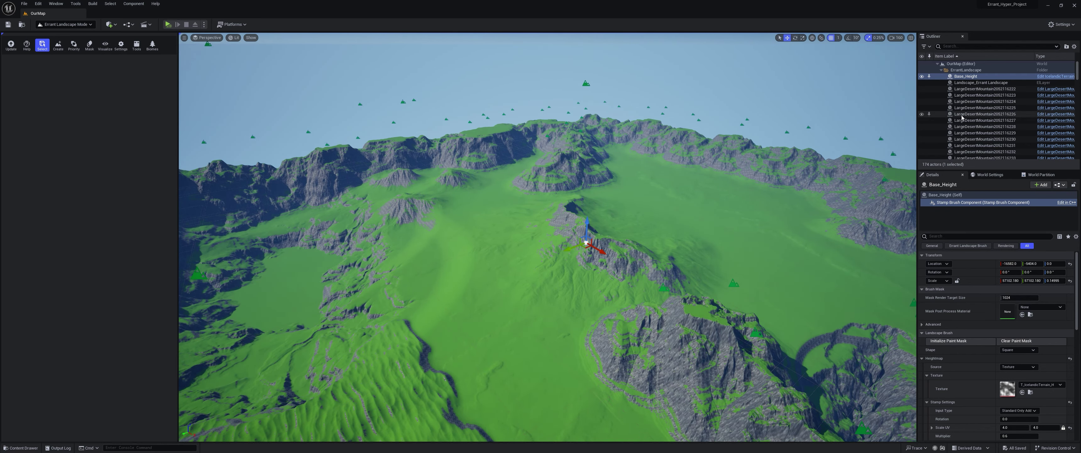
{"action": "right_click_drag", "start_coordinate": [548, 238], "coordinate": [600, 252]}
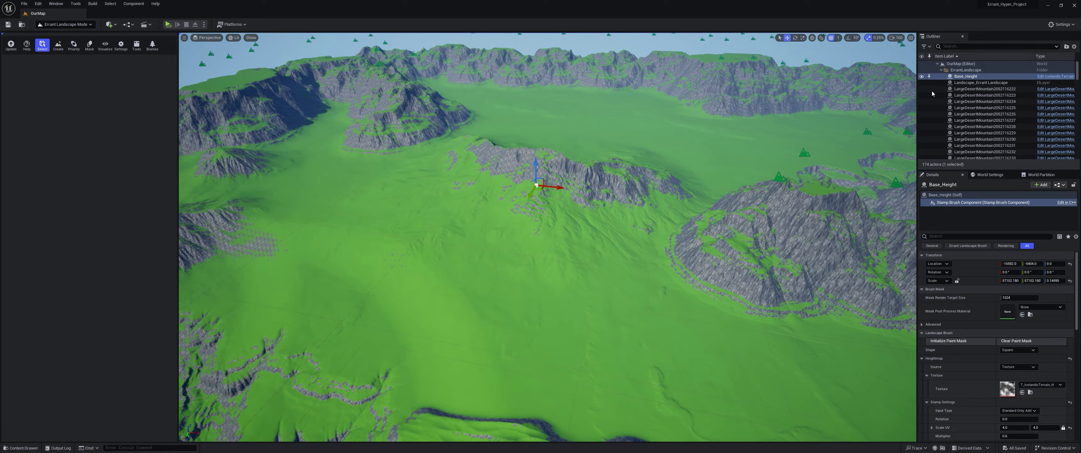
Check the Landscape_Errant Landscape layer actor and reselect the Base_Height brush to show its settings
{"action": "left_click", "coordinate": [966, 83]}
{"action": "right_click_drag", "start_coordinate": [713, 201], "coordinate": [688, 151]}
{"action": "mouse_move", "coordinate": [548, 237]}
{"action": "right_mouse_down"}
{"action": "mouse_move", "coordinate": [540, 138]}
{"action": "mouse_move", "coordinate": [525, 239]}
{"action": "mouse_move", "coordinate": [663, 294]}
{"action": "mouse_move", "coordinate": [545, 305]}
{"action": "mouse_move", "coordinate": [495, 294]}
{"action": "mouse_move", "coordinate": [534, 309]}
{"action": "mouse_move", "coordinate": [539, 251]}
{"action": "mouse_move", "coordinate": [564, 271]}
{"action": "mouse_move", "coordinate": [552, 228]}
{"action": "right_mouse_up"}
{"action": "key", "text": "w"}
{"action": "left_click", "coordinate": [965, 76]}
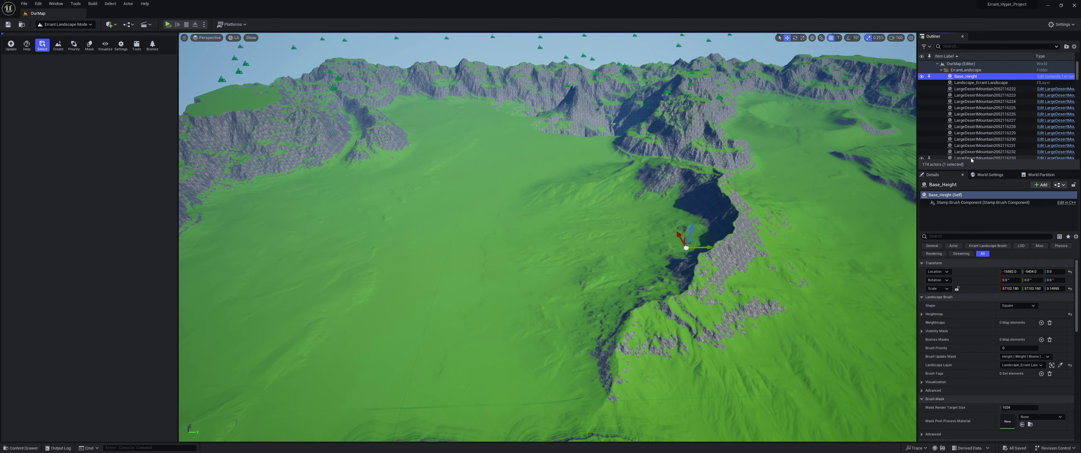
Survey the bare terrain around the Base_Height brush from several directions and from above
{"action": "key", "text": "a"}
{"action": "right_click_drag", "start_coordinate": [688, 235], "coordinate": [780, 239]}
{"action": "right_click_drag", "start_coordinate": [508, 212], "coordinate": [470, 242]}
{"action": "key", "text": "d"}
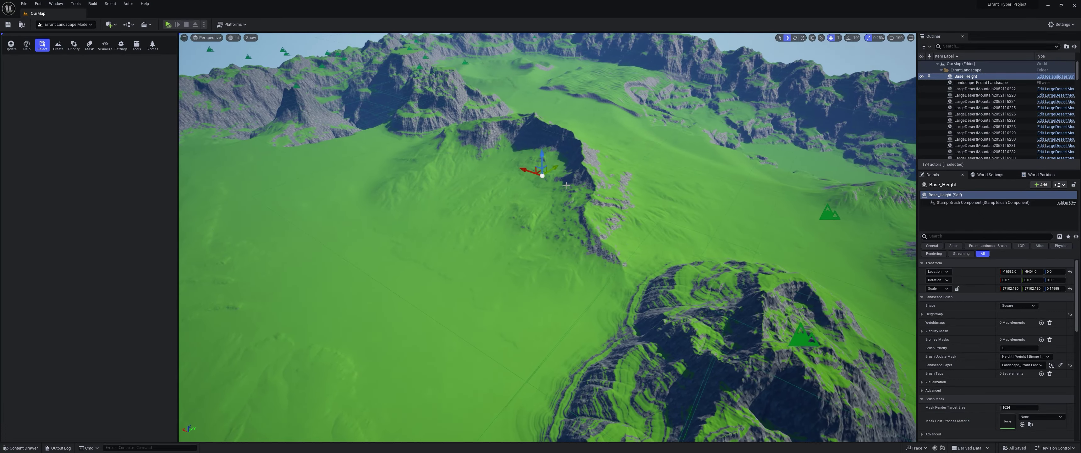
{"action": "right_click_drag", "start_coordinate": [508, 212], "coordinate": [428, 204]}
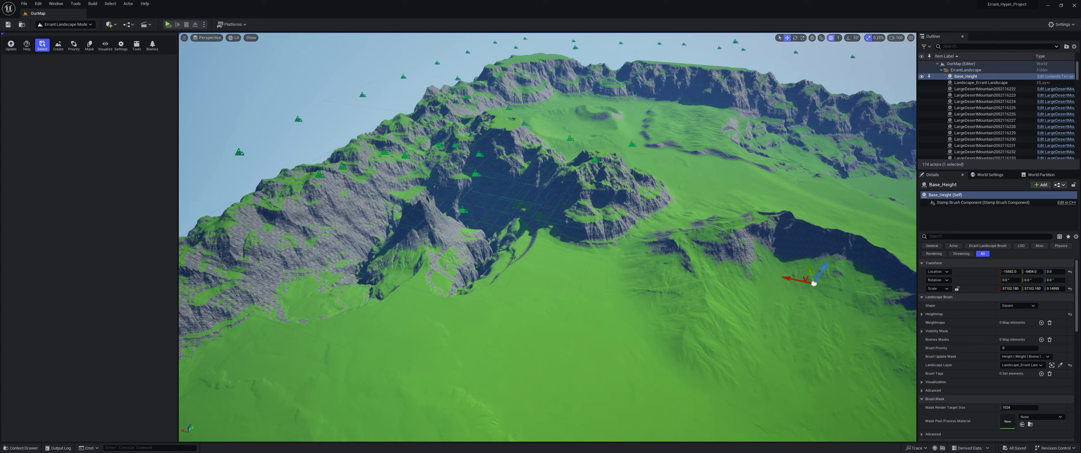
{"action": "right_click_drag", "start_coordinate": [587, 183], "coordinate": [669, 183]}
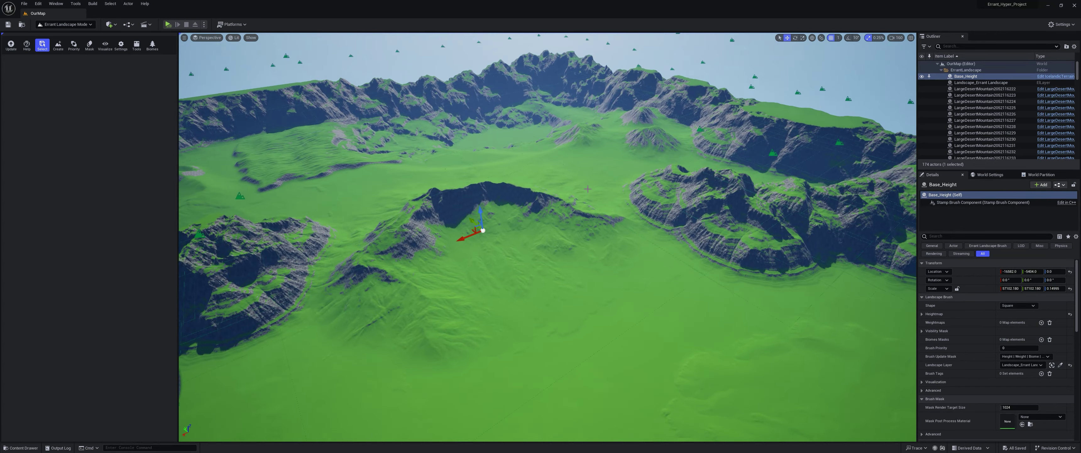
{"action": "right_click_drag", "start_coordinate": [551, 328], "coordinate": [726, 169]}
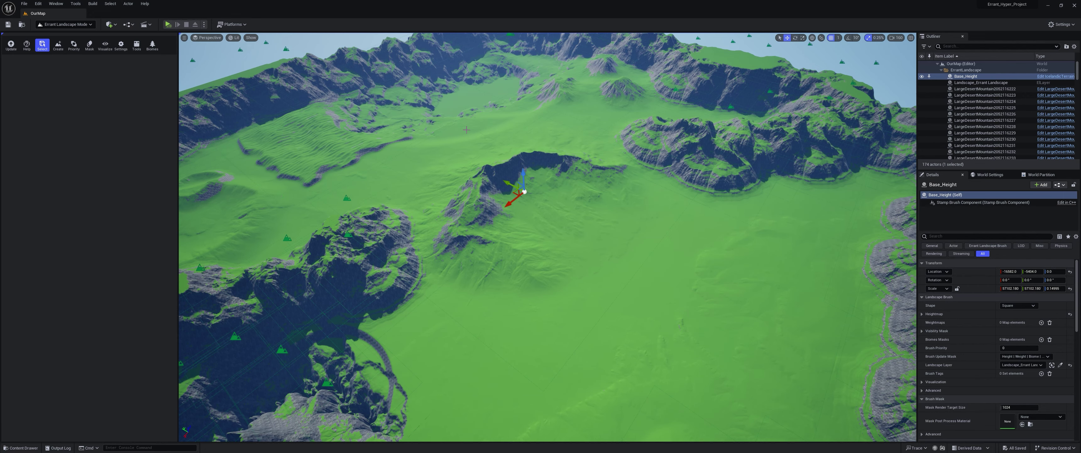
{"action": "right_click_drag", "start_coordinate": [806, 117], "coordinate": [790, 111]}
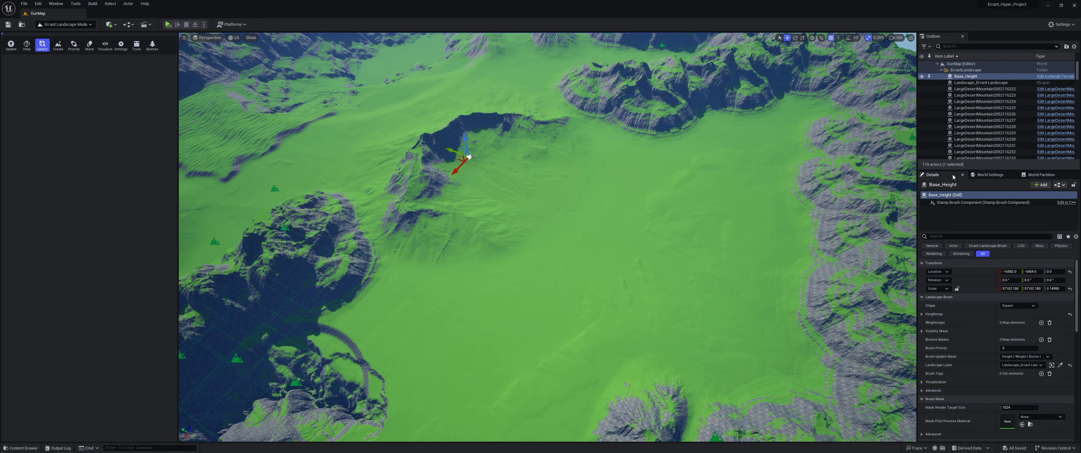
Enlarge the brush details area and inspect the texture source of the Base_Height heightmap
{"action": "left_click_drag", "start_coordinate": [957, 170], "coordinate": [957, 134]}
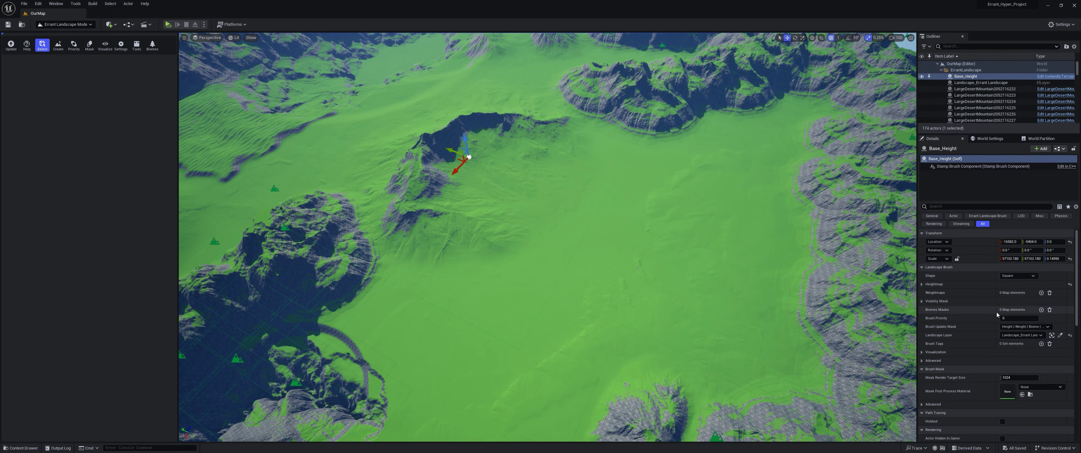
{"action": "left_click", "coordinate": [923, 284]}
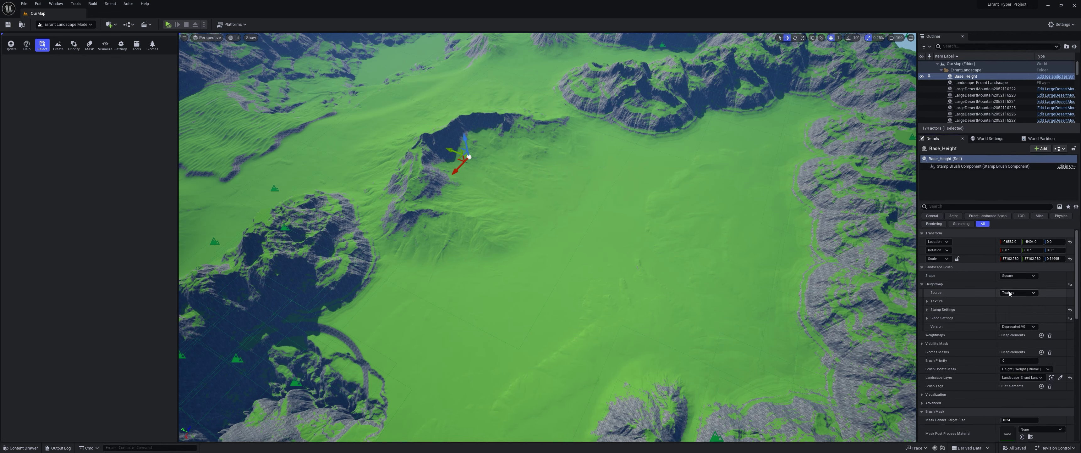
{"action": "left_click", "coordinate": [931, 301]}
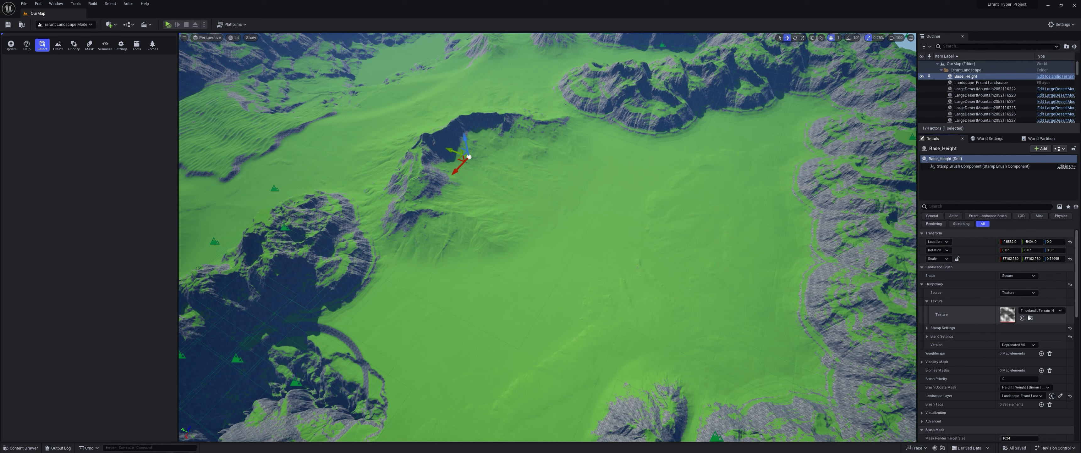
{"action": "left_click", "coordinate": [938, 284]}
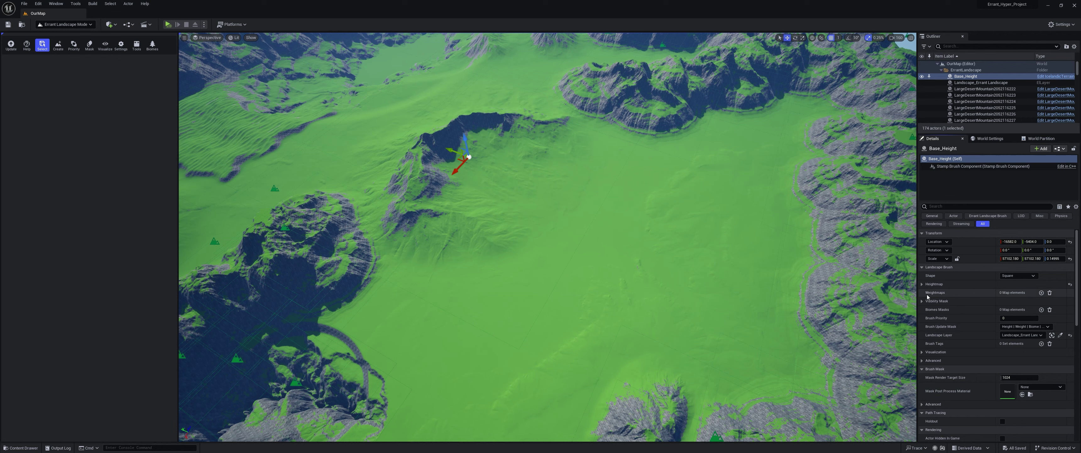
Add a weightmap element to the Base_Height brush and name it Mud
{"action": "left_click", "coordinate": [1041, 293]}
{"action": "left_click", "coordinate": [927, 301]}
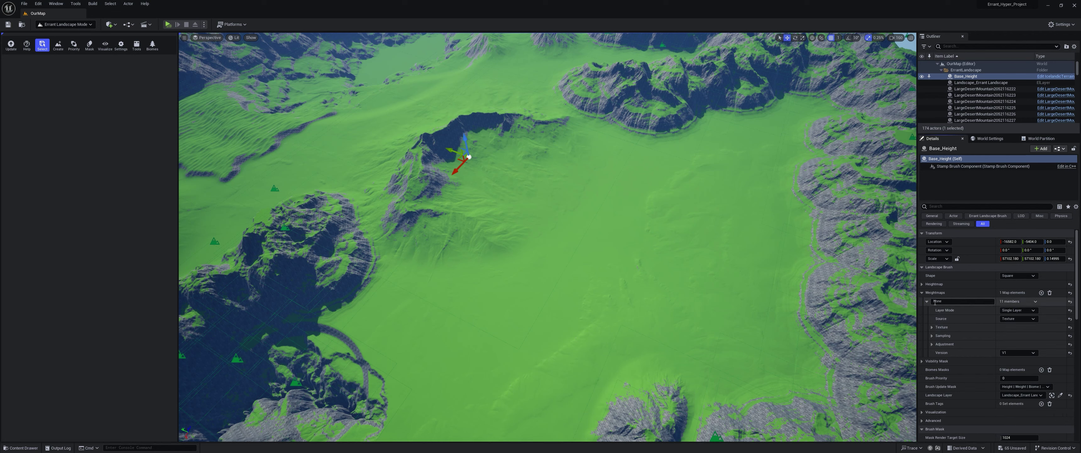
{"action": "left_click_drag", "start_coordinate": [948, 302], "coordinate": [932, 302]}
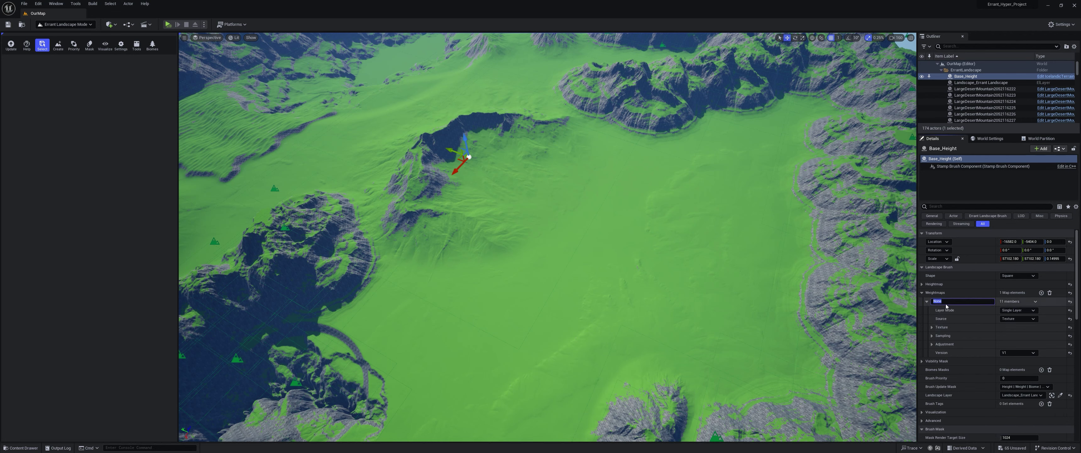
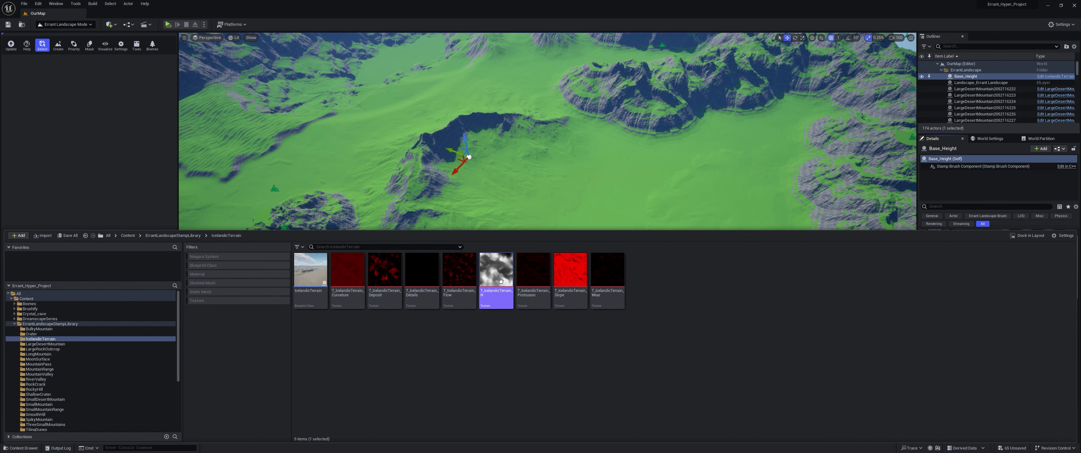
Examine the mask textures in the IcelandicTerrain stamp folder and compare them with the shapes of the terrain
{"action": "mouse_move", "coordinate": [497, 286]}
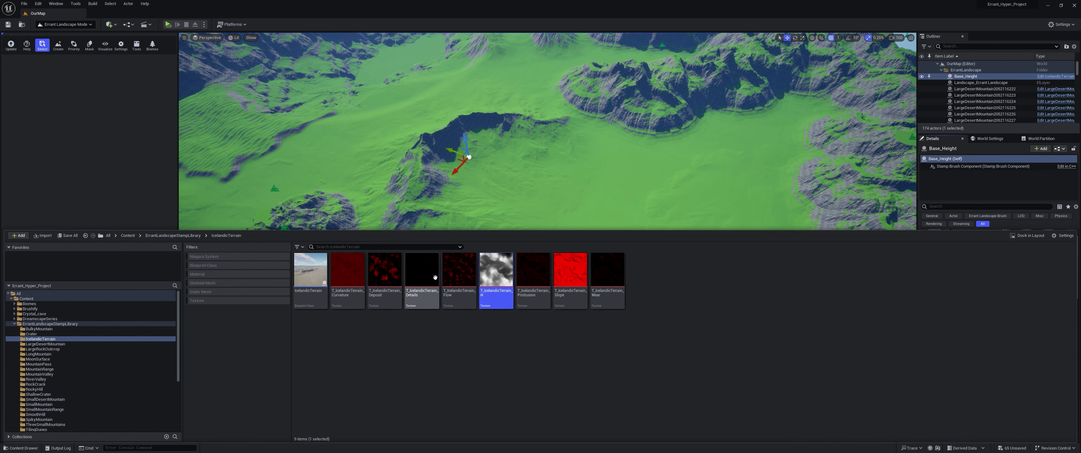
{"action": "mouse_move", "coordinate": [606, 286]}
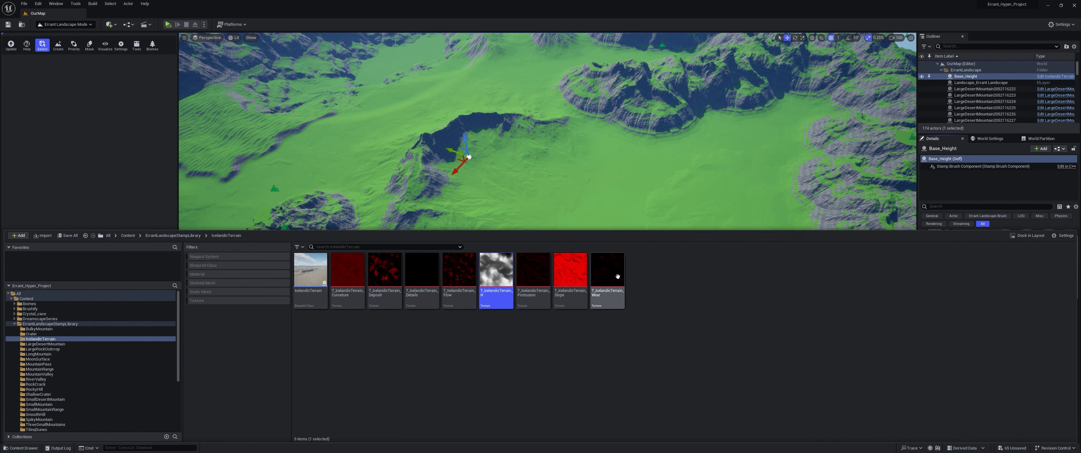
{"action": "mouse_move", "coordinate": [389, 277]}
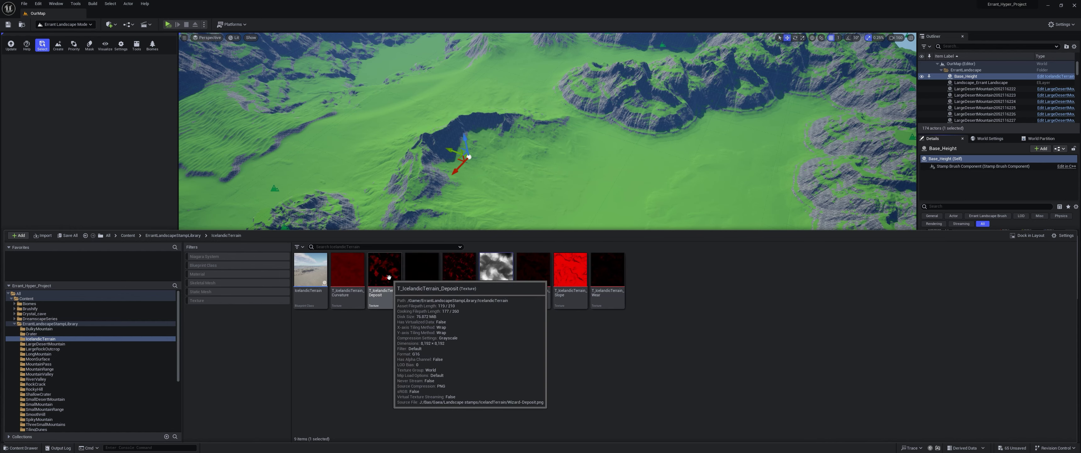
{"action": "right_click_drag", "start_coordinate": [407, 76], "coordinate": [356, 53]}
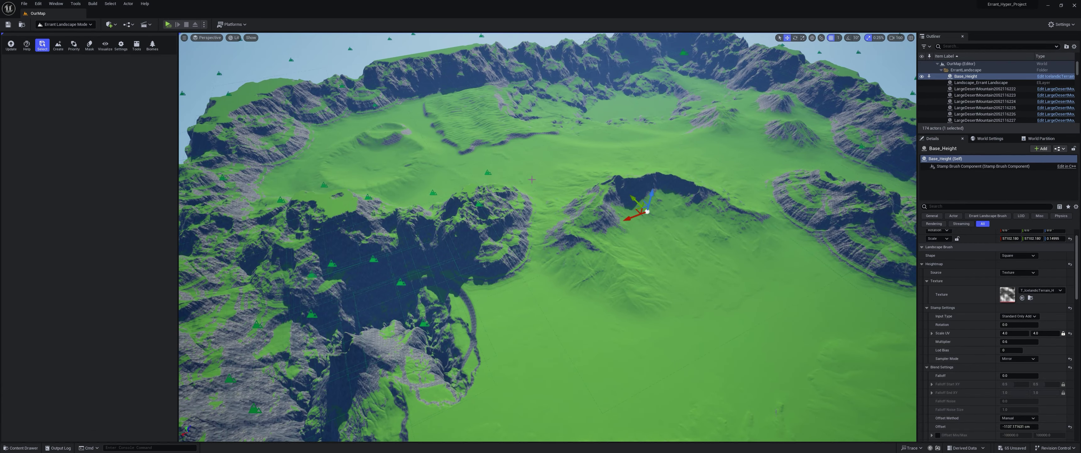
{"action": "right_click_drag", "start_coordinate": [613, 259], "coordinate": [648, 266]}
{"action": "right_click_drag", "start_coordinate": [659, 192], "coordinate": [487, 279]}
Assign the T_IcelandicTerrain_Deposit texture to the layer of the Mud weightmap
{"action": "key", "text": "ctrl+space"}
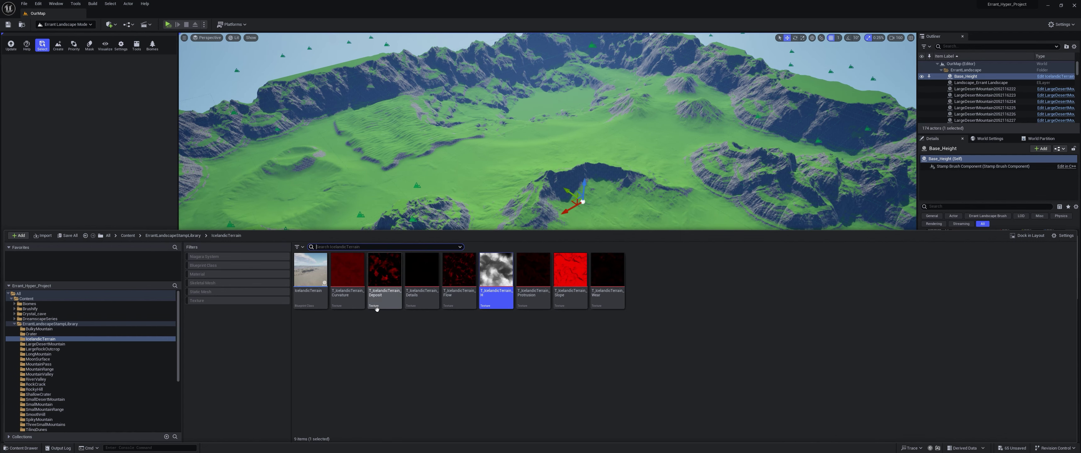
{"action": "mouse_move", "coordinate": [386, 271]}
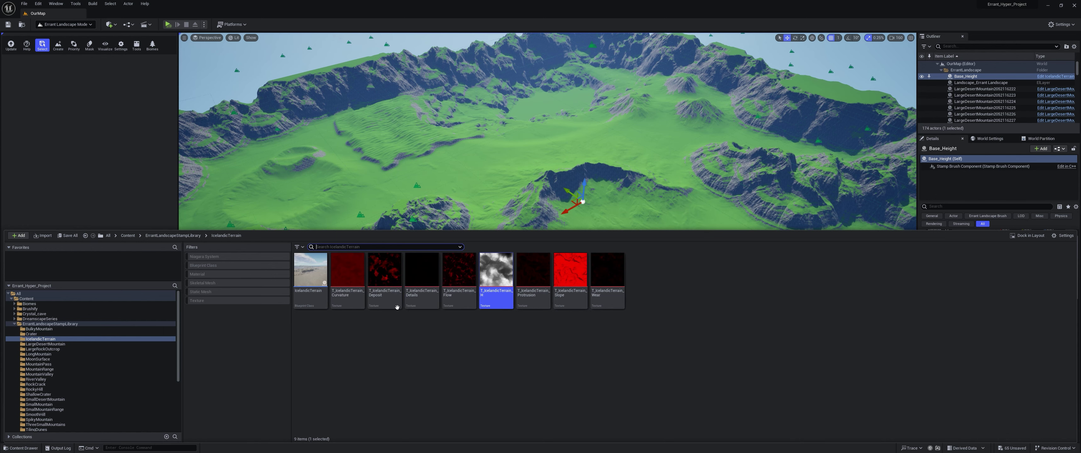
{"action": "left_click", "coordinate": [389, 272]}
{"action": "left_click", "coordinate": [711, 222]}
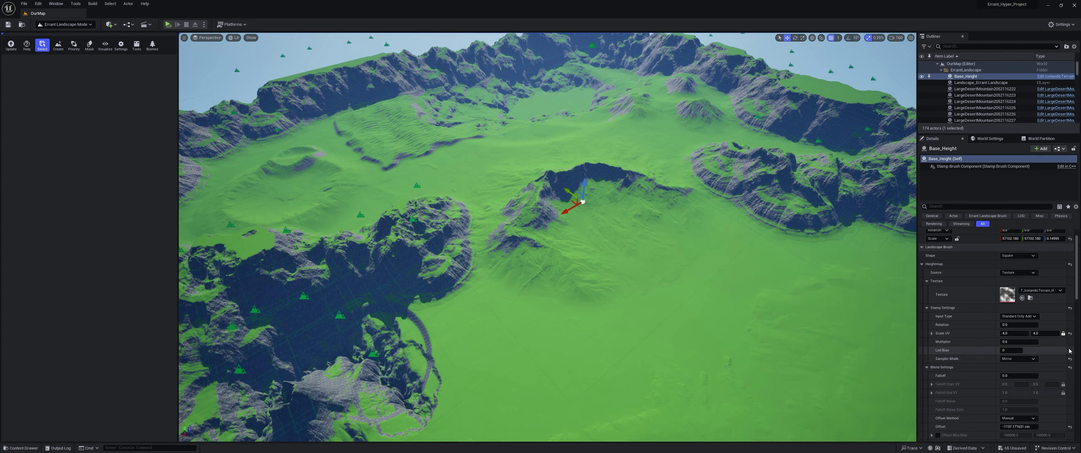
{"action": "left_click", "coordinate": [922, 265]}
{"action": "left_click", "coordinate": [1022, 342]}
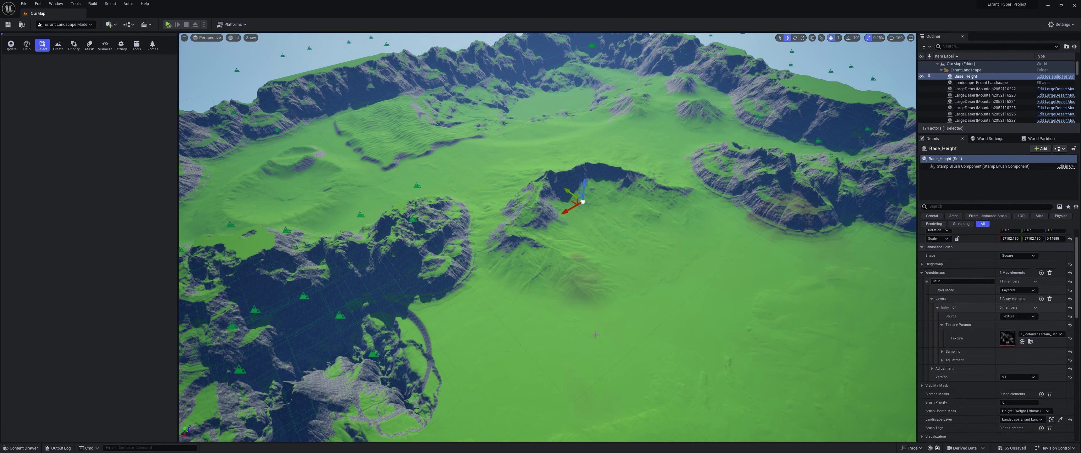
Inspect the distribution of mud across the terrain, from close to the slopes and from high above
{"action": "right_click_drag", "start_coordinate": [590, 320], "coordinate": [727, 357]}
{"action": "key", "text": "w"}
{"action": "scroll", "coordinate": [589, 320], "scroll_direction": "down", "scroll_amount": 1}
{"action": "right_click_drag", "start_coordinate": [564, 259], "coordinate": [528, 290]}
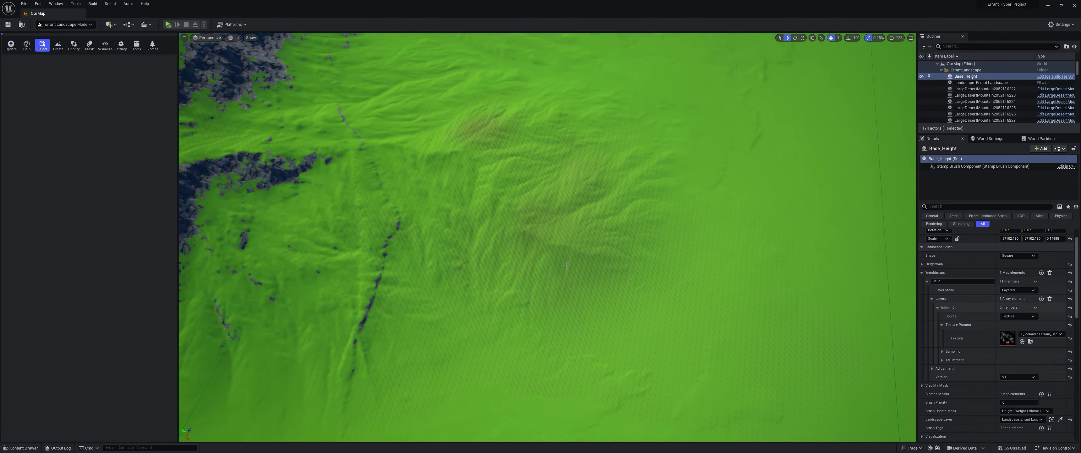
{"action": "right_click_drag", "start_coordinate": [585, 238], "coordinate": [466, 170]}
{"action": "right_click_drag", "start_coordinate": [579, 191], "coordinate": [541, 307]}
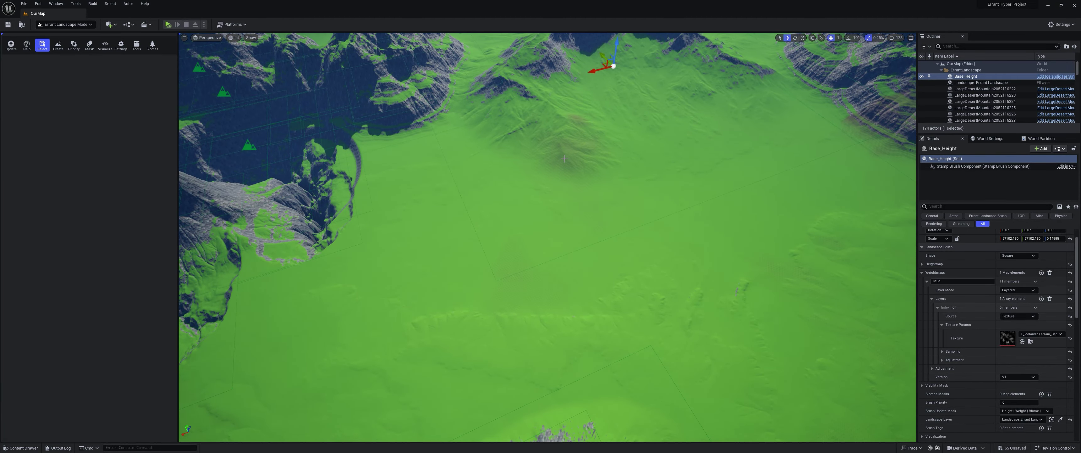
{"action": "right_click_drag", "start_coordinate": [575, 316], "coordinate": [582, 245]}
{"action": "right_click_drag", "start_coordinate": [550, 206], "coordinate": [550, 239]}
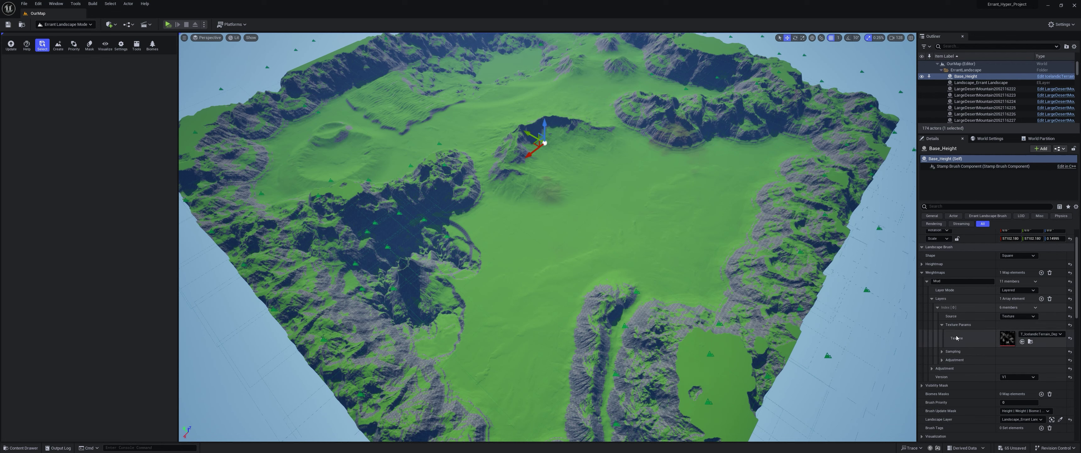
Expand and review the Adjustment and Sampling settings of the Mud weightmap layer
{"action": "left_click", "coordinate": [943, 359]}
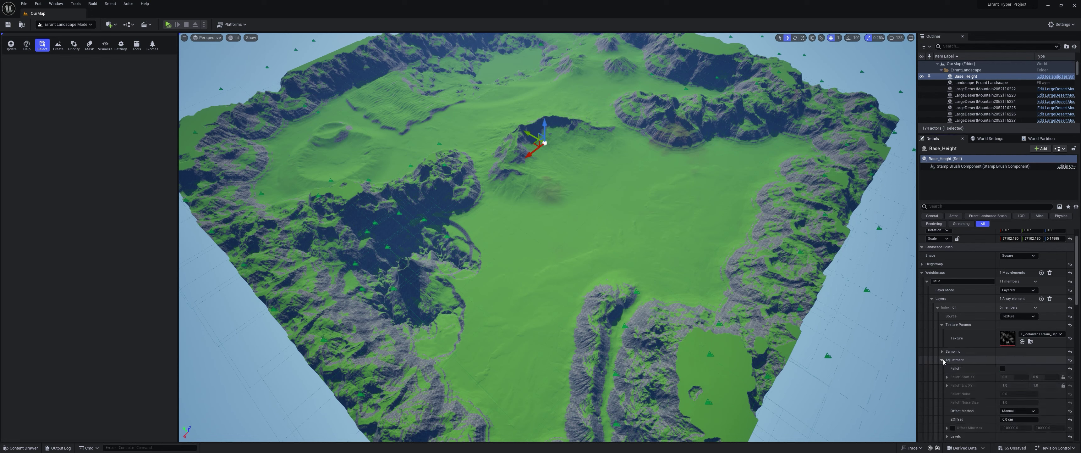
{"action": "left_click", "coordinate": [942, 351]}
{"action": "scroll", "coordinate": [945, 352], "scroll_direction": "down", "scroll_amount": 2}
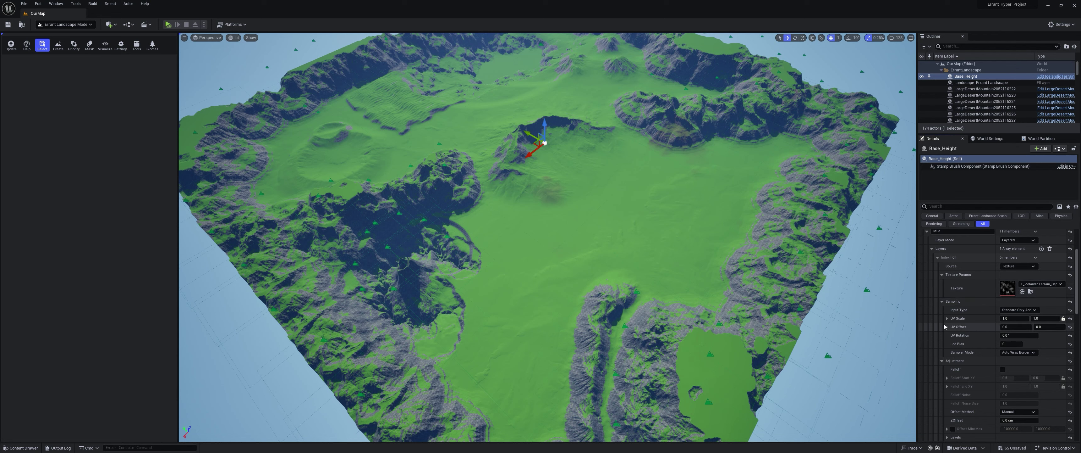
{"action": "scroll", "coordinate": [985, 344], "scroll_direction": "down", "scroll_amount": 1}
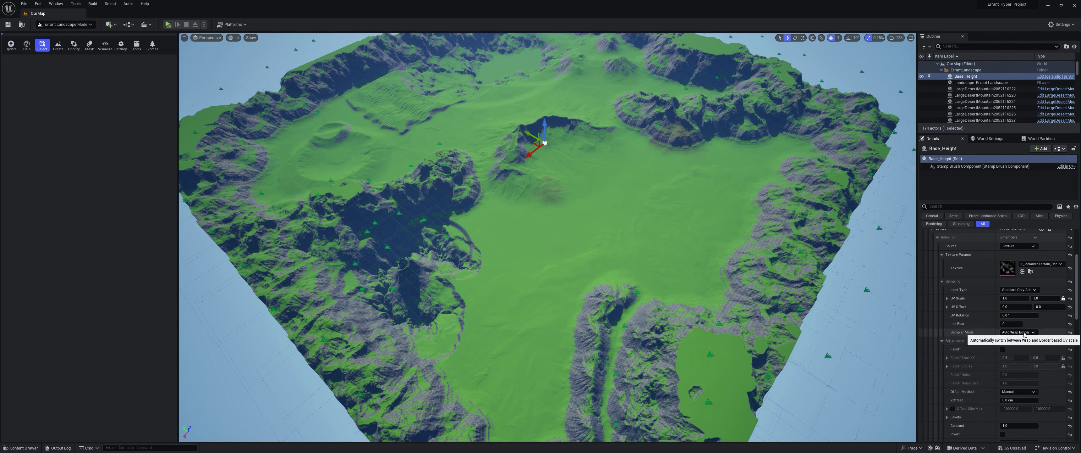
{"action": "scroll", "coordinate": [1024, 333], "scroll_direction": "up", "scroll_amount": 5}
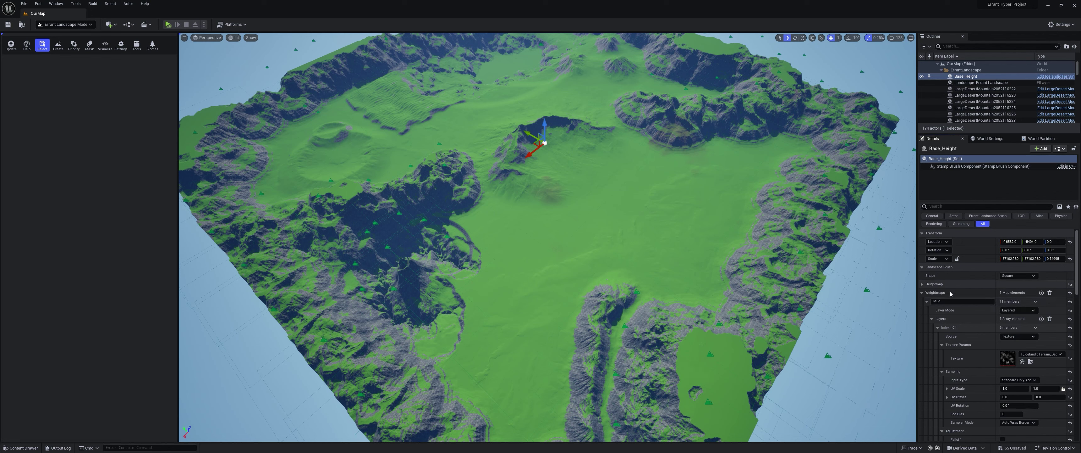
Check the UV scale and sampler mode in the heightmap's stamp settings as reference for the weightmap
{"action": "left_click", "coordinate": [922, 284]}
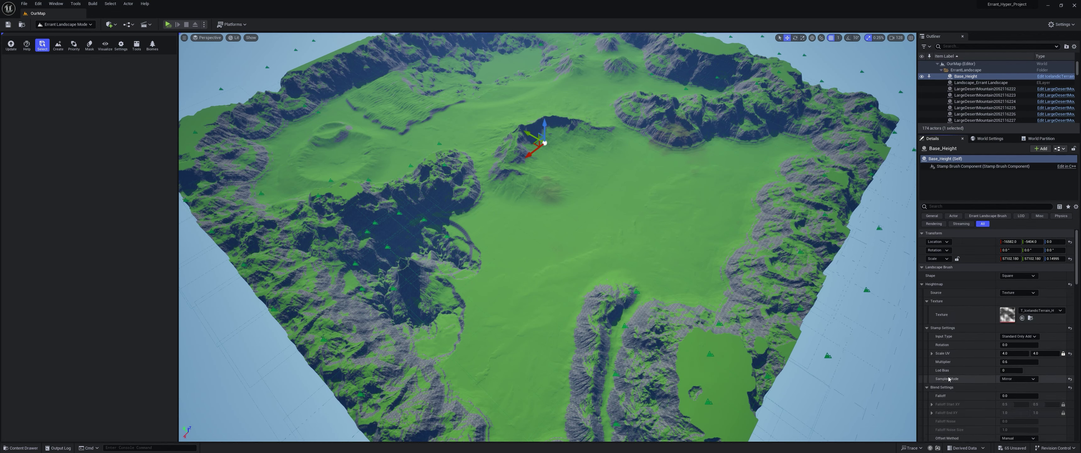
{"action": "scroll", "coordinate": [941, 331], "scroll_direction": "down", "scroll_amount": 2}
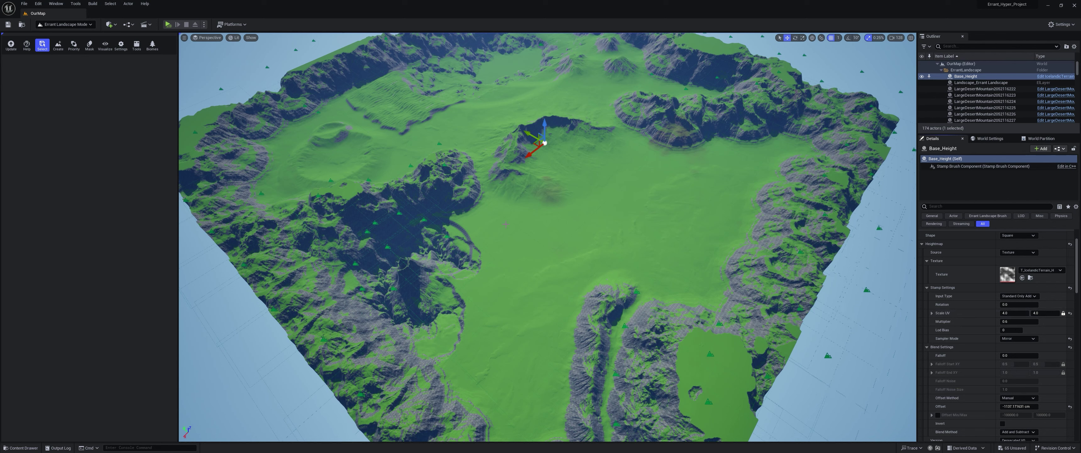
{"action": "left_click", "coordinate": [926, 287]}
{"action": "left_click", "coordinate": [922, 244]}
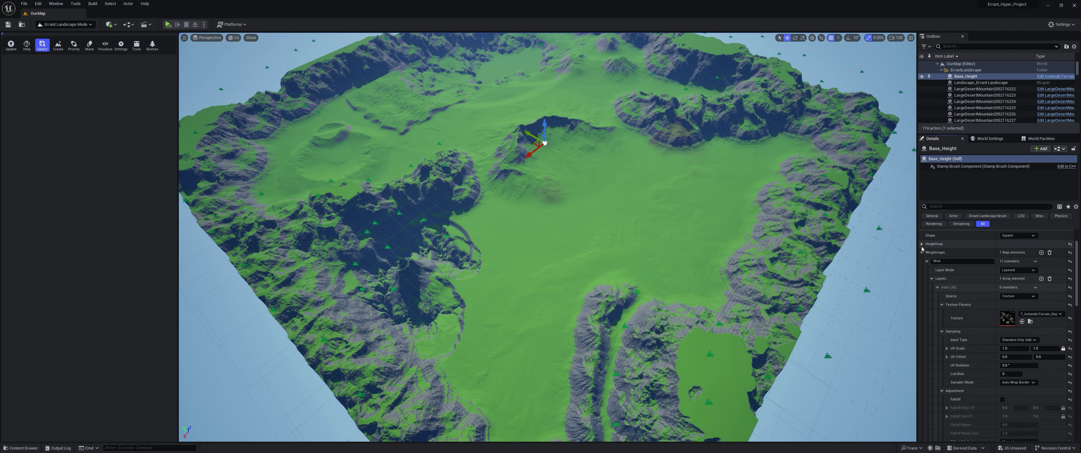
Set the Mud layer's UV scale to 4 on both axes and its sampler mode to Mirror
{"action": "type", "text": "4"}
{"action": "key", "text": "Return"}
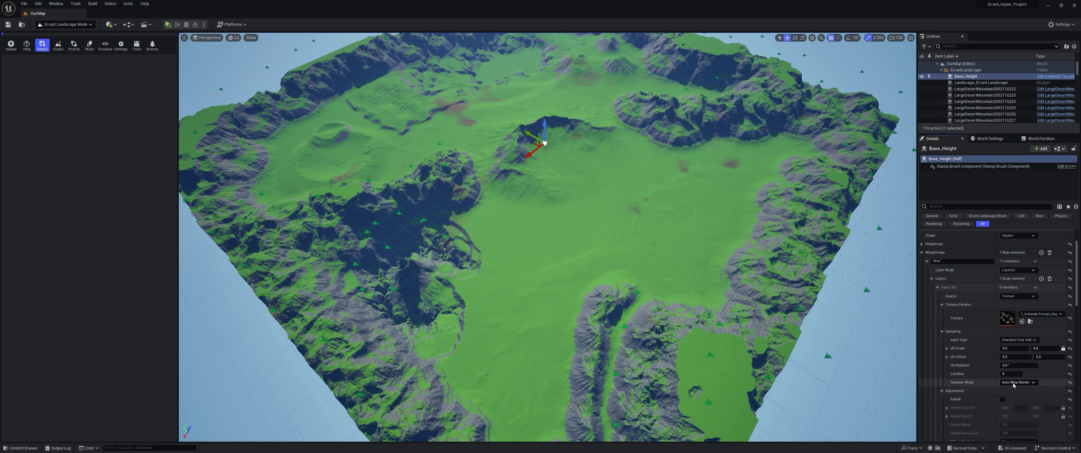
{"action": "left_click", "coordinate": [1014, 382]}
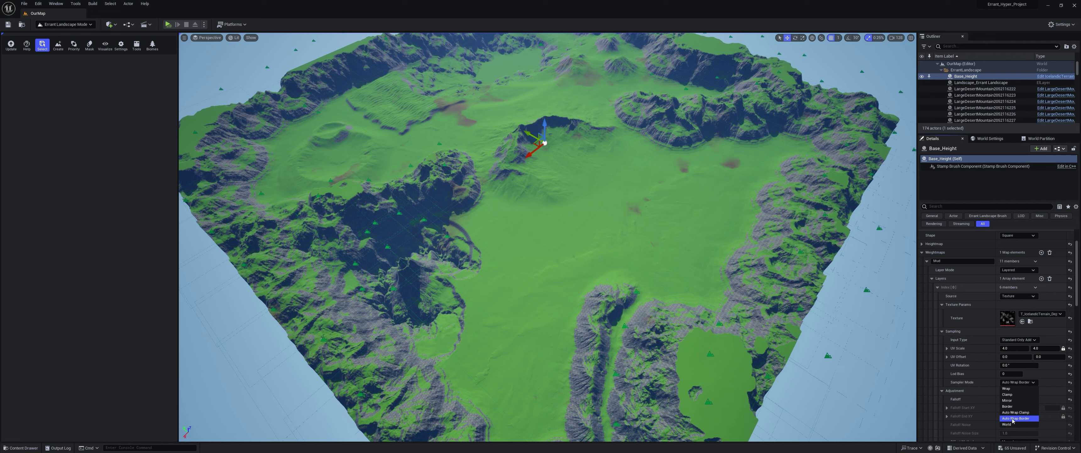
{"action": "left_click", "coordinate": [1011, 400]}
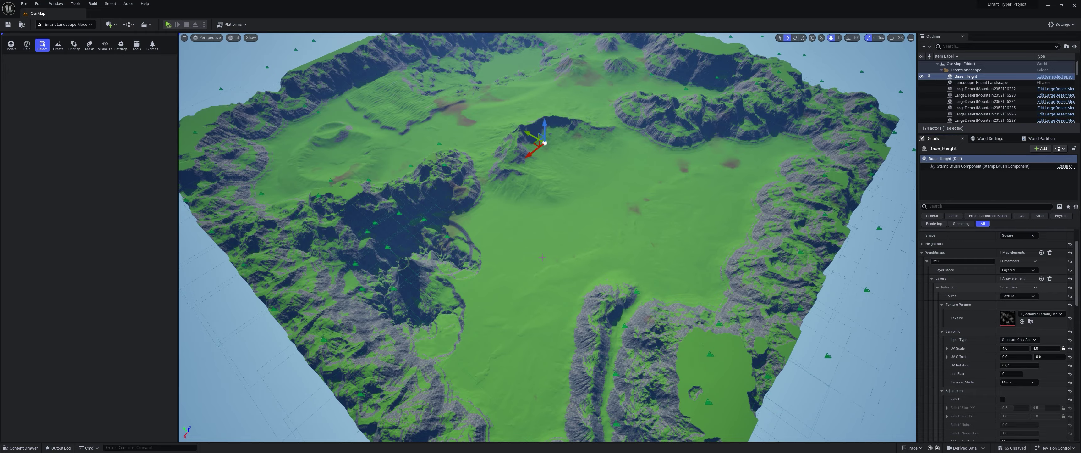
Examine the mud patches on the terrain up close
{"action": "mouse_move", "coordinate": [542, 257]}
{"action": "right_mouse_down"}
{"action": "mouse_move", "coordinate": [596, 257]}
{"action": "mouse_move", "coordinate": [508, 255]}
{"action": "mouse_move", "coordinate": [542, 257]}
{"action": "right_mouse_up"}
{"action": "key", "text": "w"}
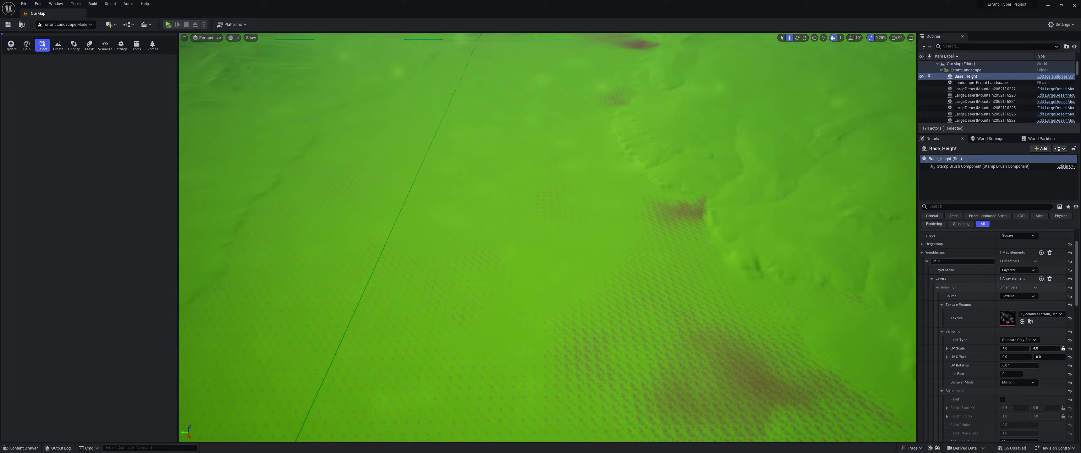
{"action": "right_click_drag", "start_coordinate": [606, 193], "coordinate": [606, 192]}
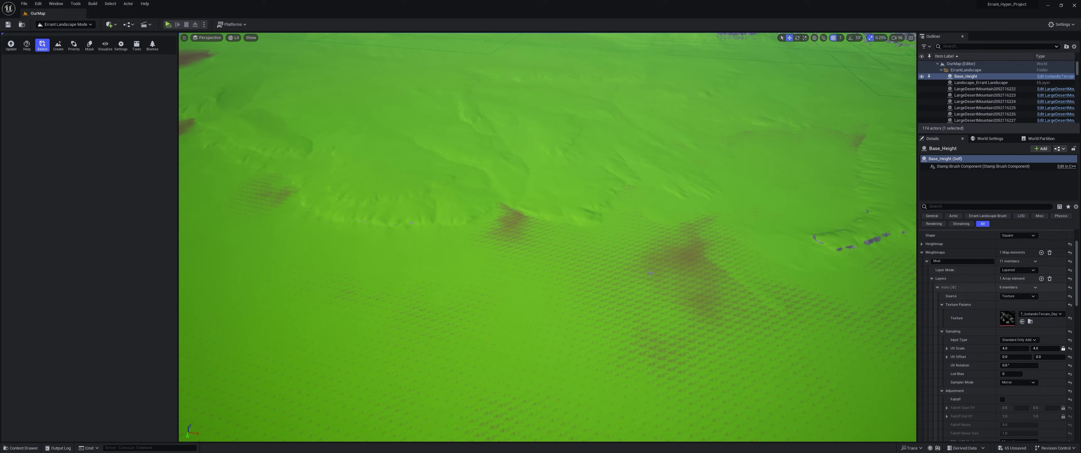
Add a second layer to the Mud weightmap and expand its texture parameters
{"action": "right_click_drag", "start_coordinate": [680, 278], "coordinate": [680, 278]}
{"action": "right_click_drag", "start_coordinate": [693, 190], "coordinate": [694, 190]}
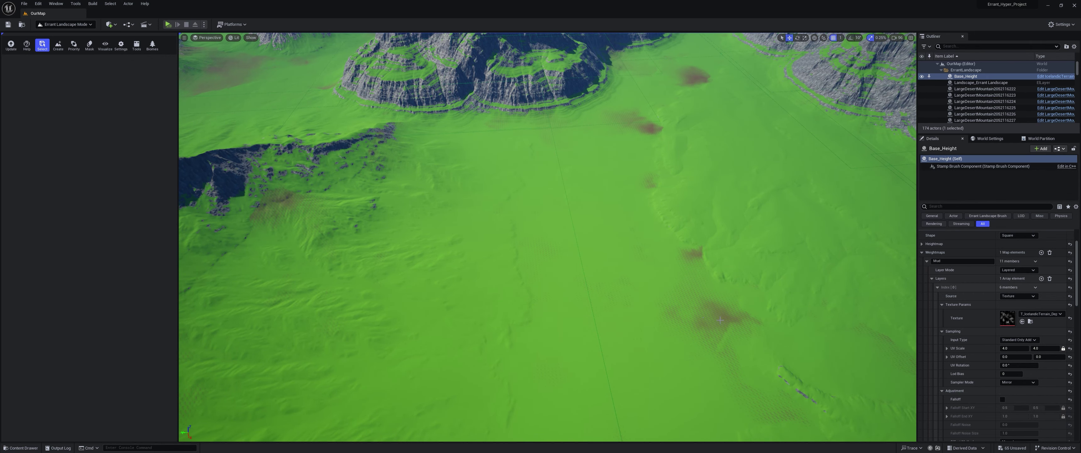
{"action": "right_click_drag", "start_coordinate": [710, 323], "coordinate": [709, 323]}
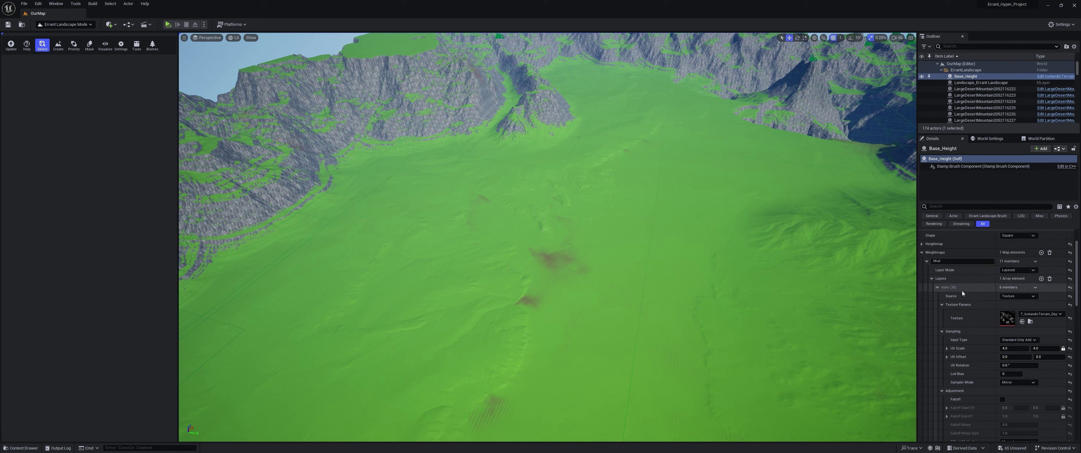
{"action": "left_click", "coordinate": [937, 287]}
{"action": "left_click", "coordinate": [932, 279]}
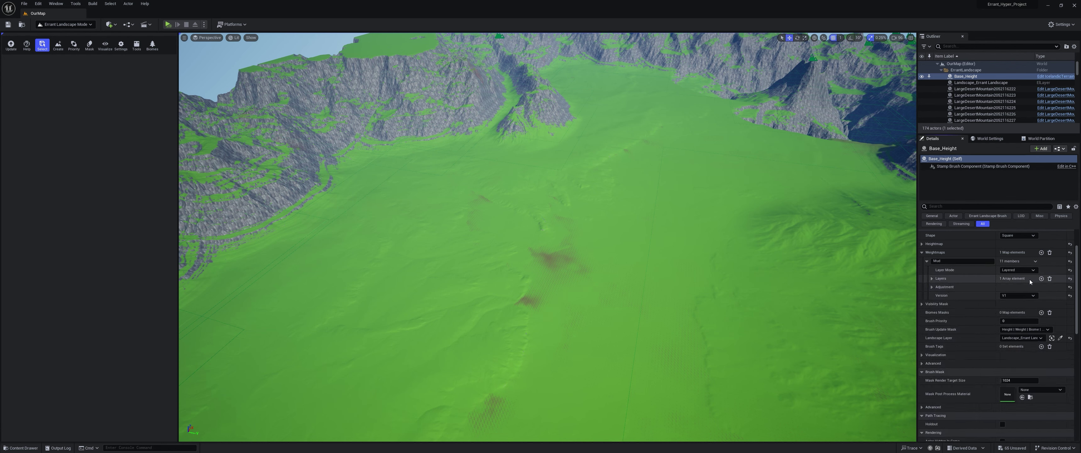
{"action": "left_click", "coordinate": [1041, 278]}
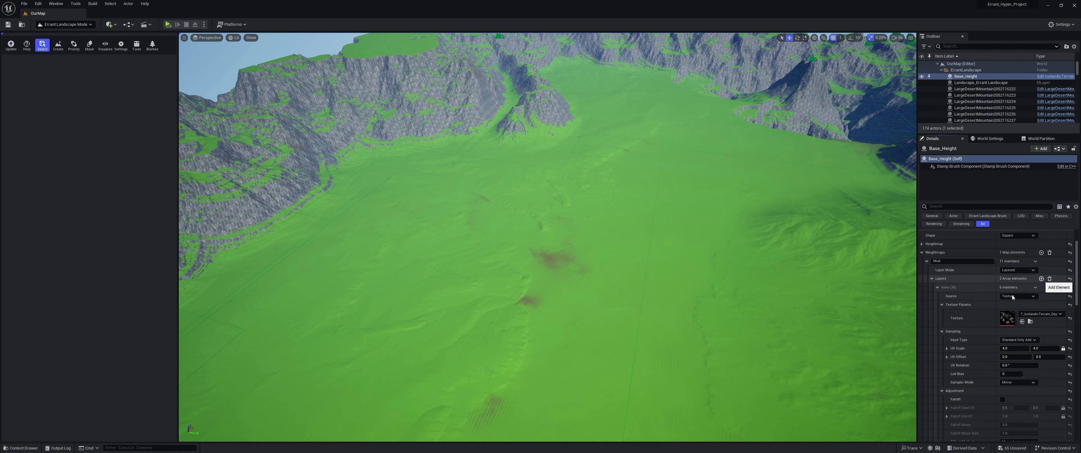
{"action": "left_click", "coordinate": [938, 287]}
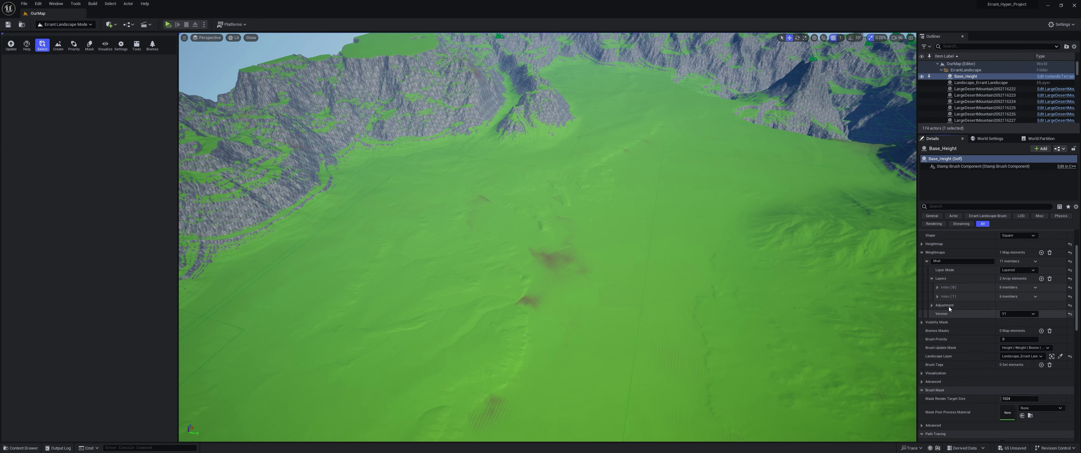
{"action": "left_click", "coordinate": [942, 314]}
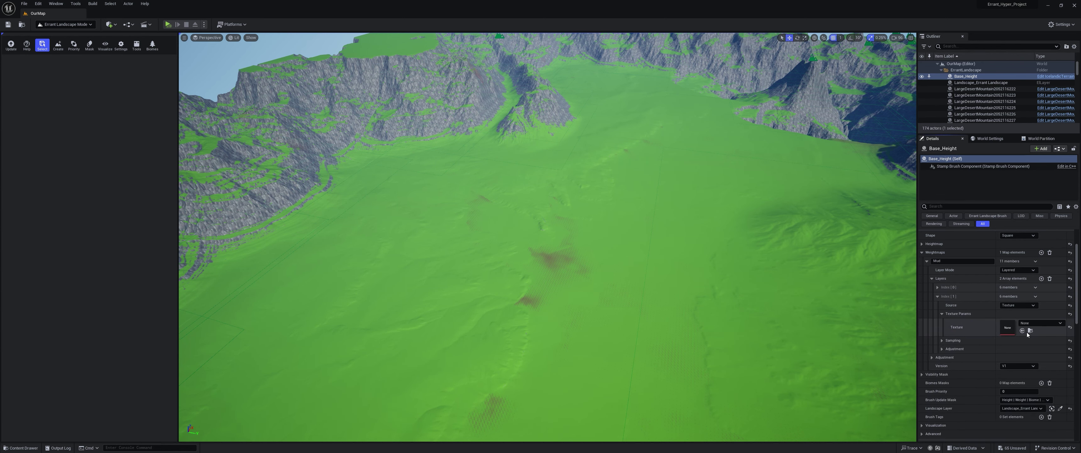
Assign the IcelandicTerrain Flow texture from the stamp library to the second Mud layer
{"action": "key", "text": "ctrl+space"}
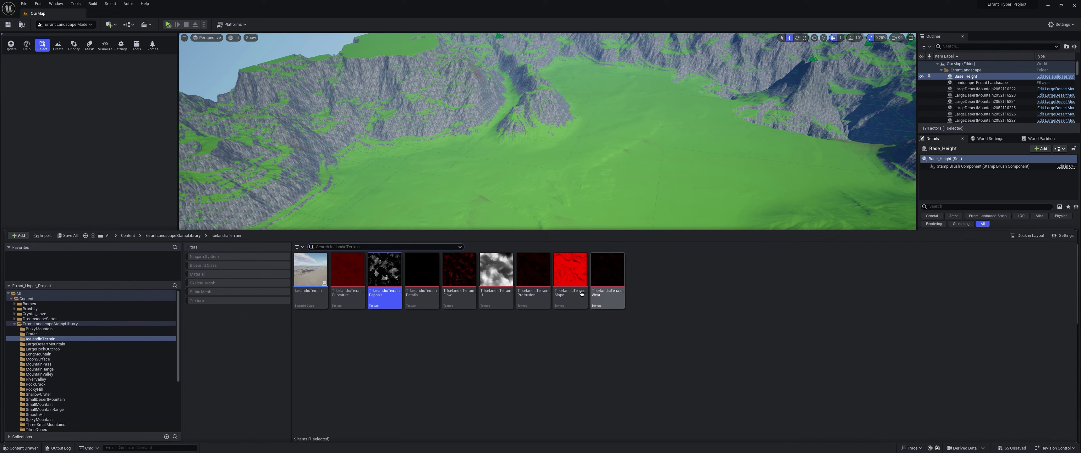
{"action": "left_click", "coordinate": [464, 267]}
{"action": "key", "text": "ctrl+space"}
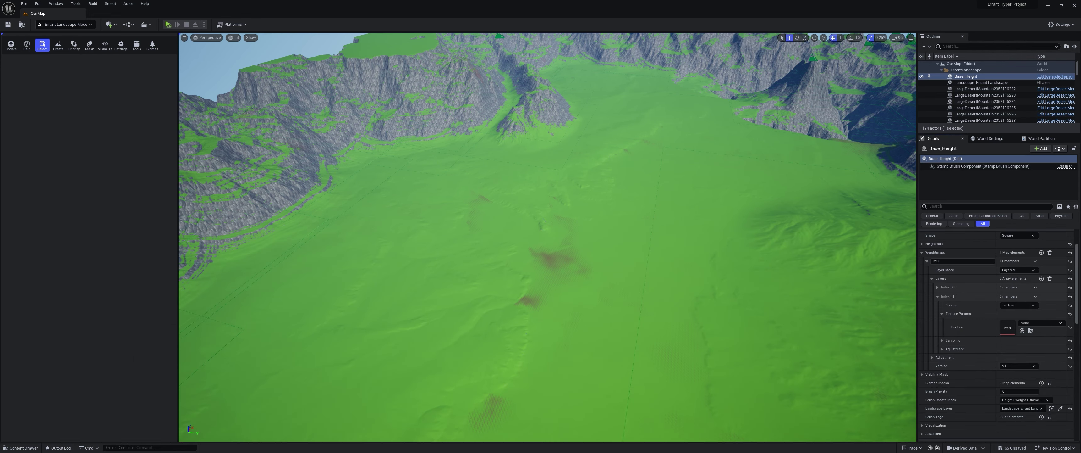
{"action": "left_click", "coordinate": [1023, 331]}
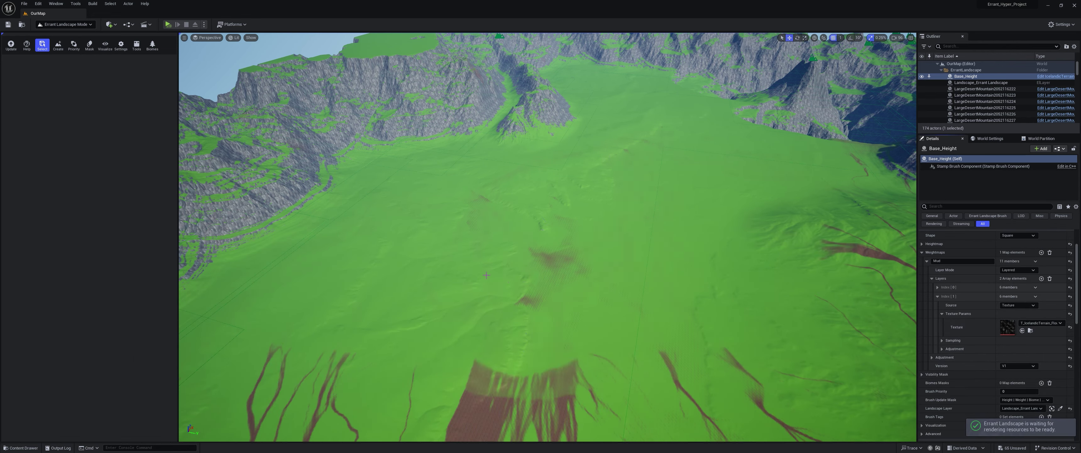
Set the second Mud layer's UV scale to 4 on both axes and its sampler mode to Mirror
{"action": "mouse_move", "coordinate": [471, 273]}
{"action": "right_mouse_down"}
{"action": "mouse_move", "coordinate": [634, 273]}
{"action": "mouse_move", "coordinate": [471, 272]}
{"action": "right_mouse_up"}
{"action": "key", "text": "s"}
{"action": "scroll", "coordinate": [553, 258], "scroll_direction": "up", "scroll_amount": 1}
{"action": "mouse_move", "coordinate": [553, 258]}
{"action": "right_mouse_down"}
{"action": "mouse_move", "coordinate": [567, 258]}
{"action": "mouse_move", "coordinate": [553, 257]}
{"action": "right_mouse_up"}
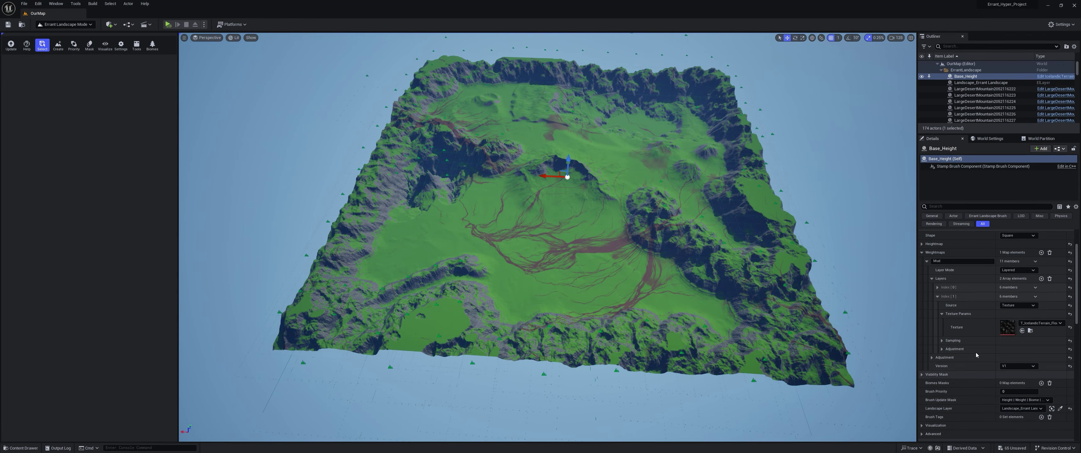
{"action": "left_click", "coordinate": [942, 340]}
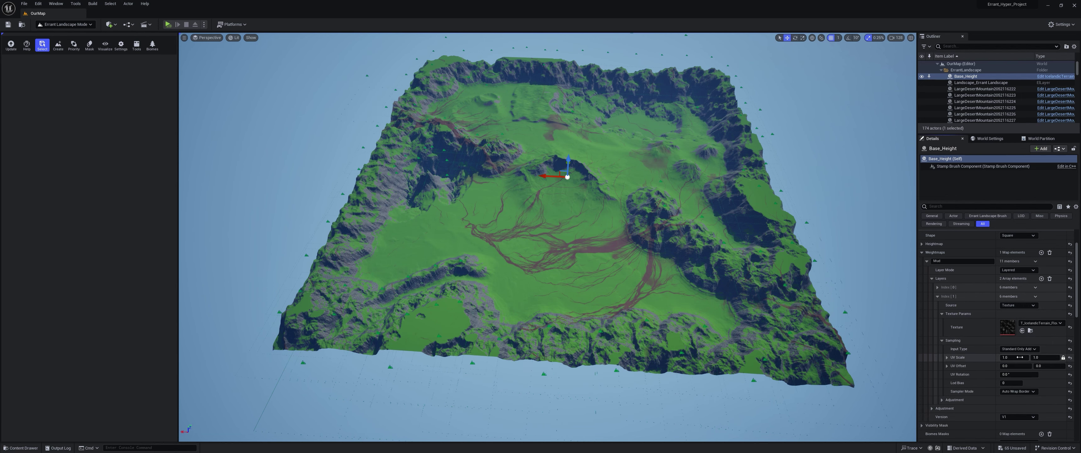
{"action": "type", "text": "4"}
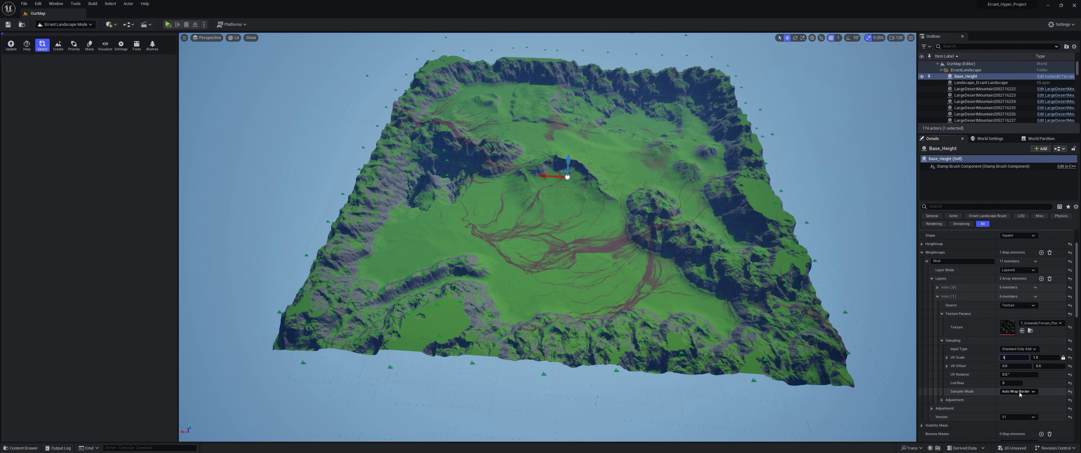
{"action": "key", "text": "Return"}
{"action": "left_click", "coordinate": [1018, 391]}
{"action": "left_click", "coordinate": [1014, 410]}
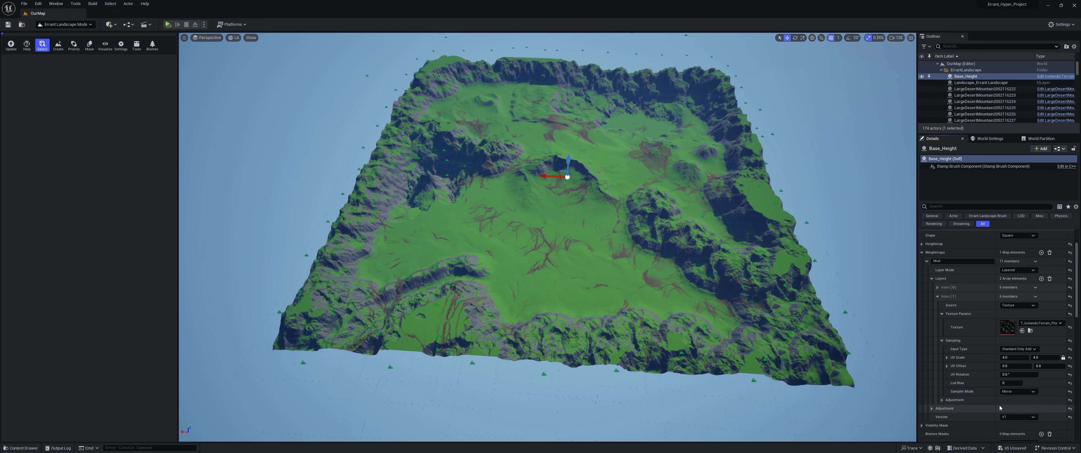
Examine the mud flow channels across the terrain and expand the second Mud layer's adjustment settings
{"action": "right_click_drag", "start_coordinate": [657, 293], "coordinate": [840, 299]}
{"action": "key", "text": "w"}
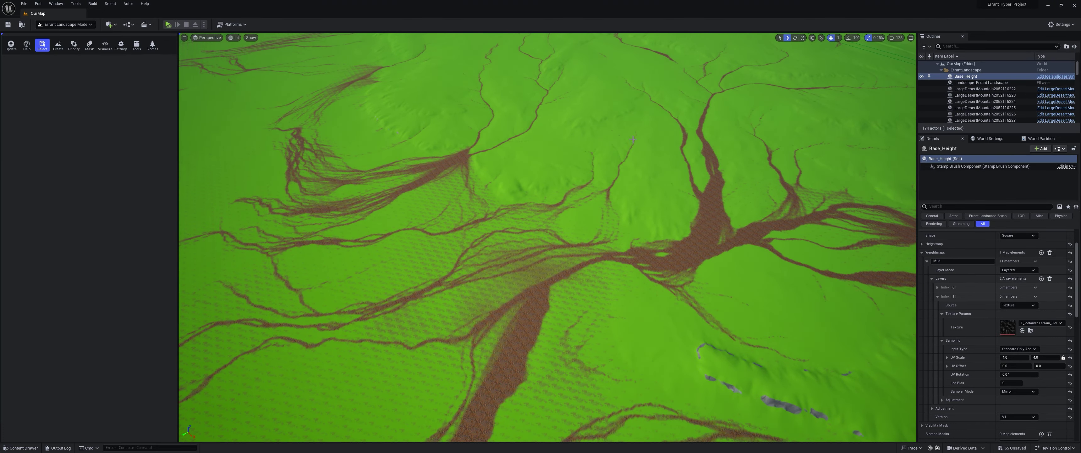
{"action": "right_click_drag", "start_coordinate": [677, 217], "coordinate": [577, 231]}
{"action": "key", "text": "s"}
{"action": "right_click_drag", "start_coordinate": [594, 156], "coordinate": [542, 195]}
{"action": "right_click_drag", "start_coordinate": [831, 357], "coordinate": [834, 357]}
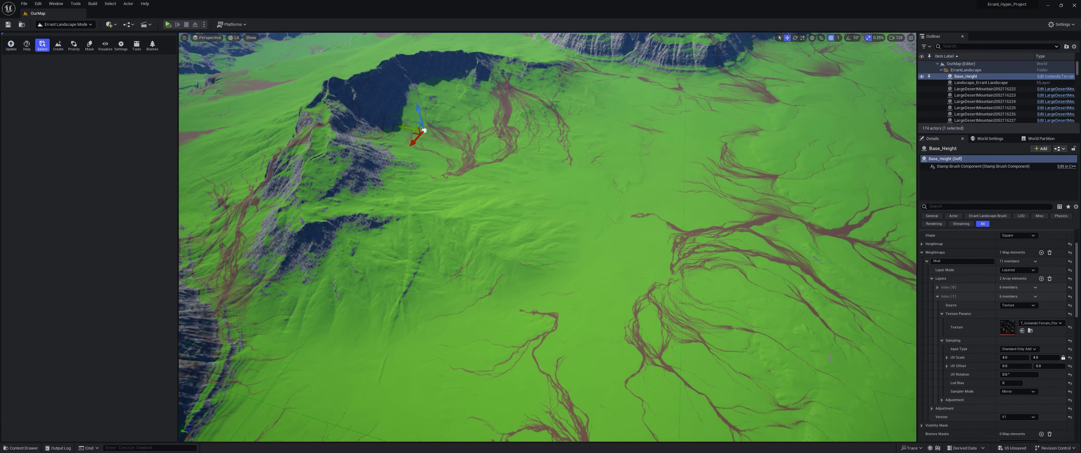
{"action": "left_click", "coordinate": [942, 340]}
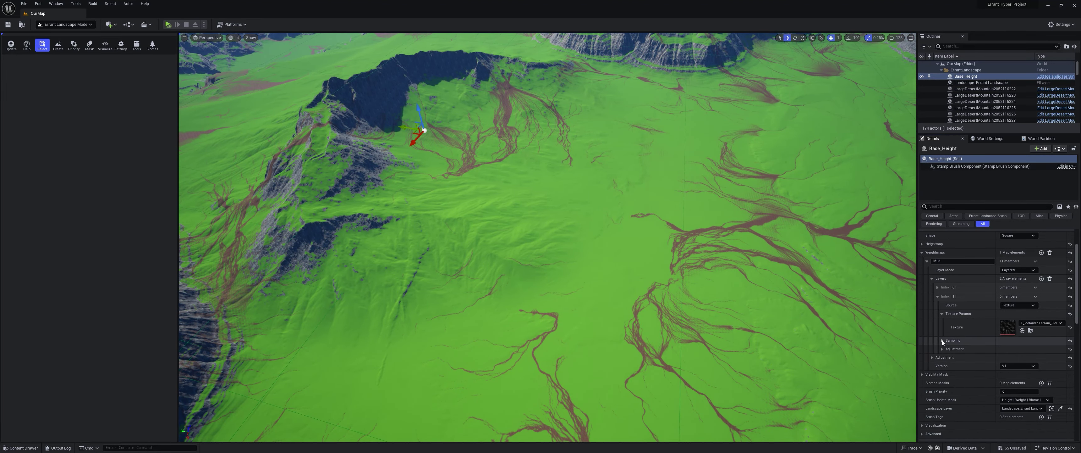
{"action": "left_click", "coordinate": [942, 348]}
{"action": "scroll", "coordinate": [956, 393], "scroll_direction": "down", "scroll_amount": 3}
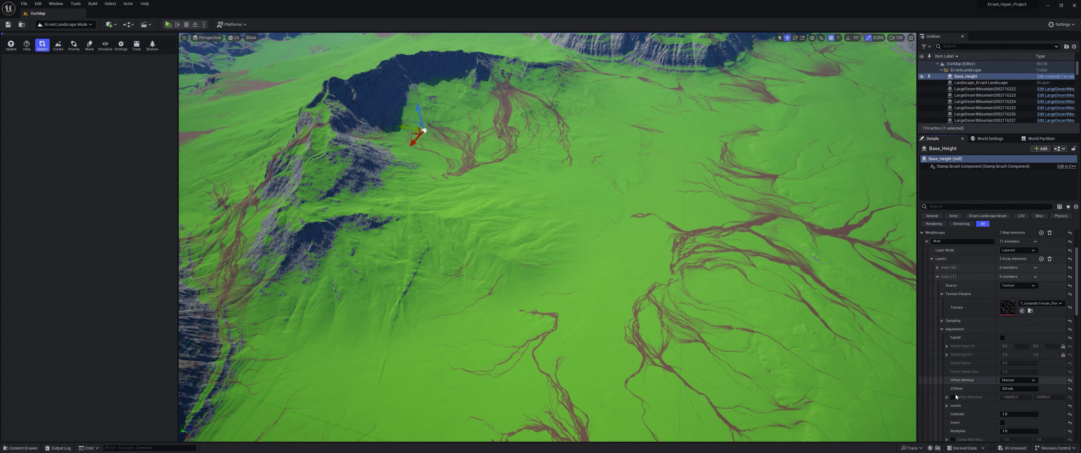
{"action": "right_click_drag", "start_coordinate": [648, 267], "coordinate": [691, 223]}
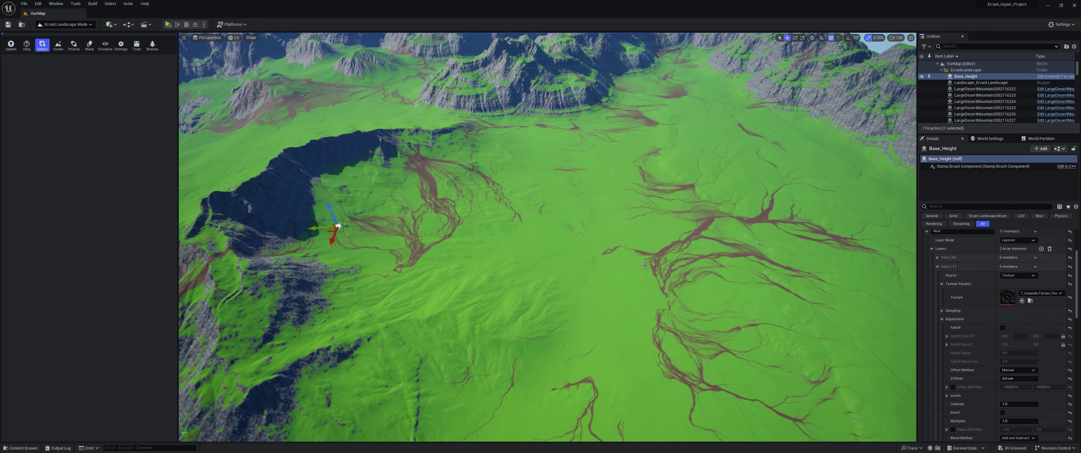
{"action": "right_click_drag", "start_coordinate": [714, 295], "coordinate": [688, 262]}
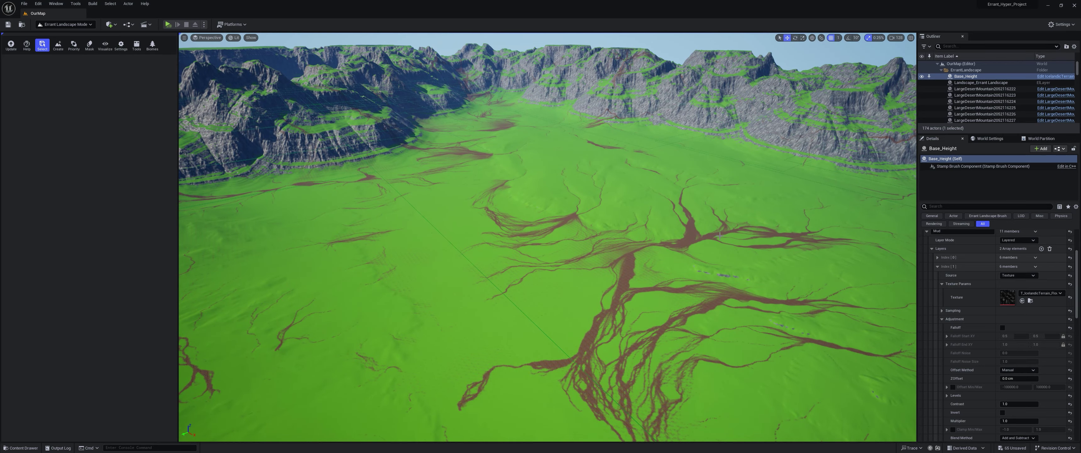
{"action": "right_click_drag", "start_coordinate": [677, 299], "coordinate": [671, 319]}
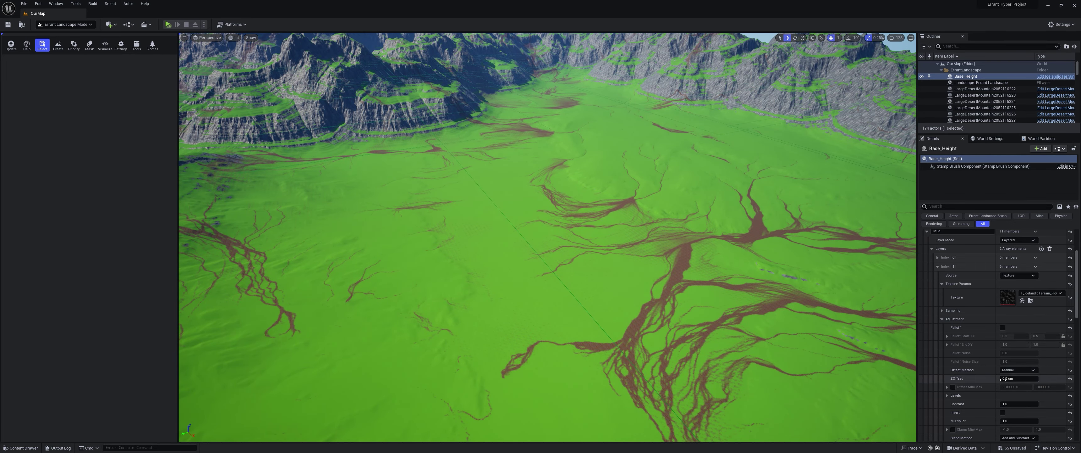
Lower the second Mud layer's multiplier to about 0.45
{"action": "scroll", "coordinate": [965, 400], "scroll_direction": "down", "scroll_amount": 3}
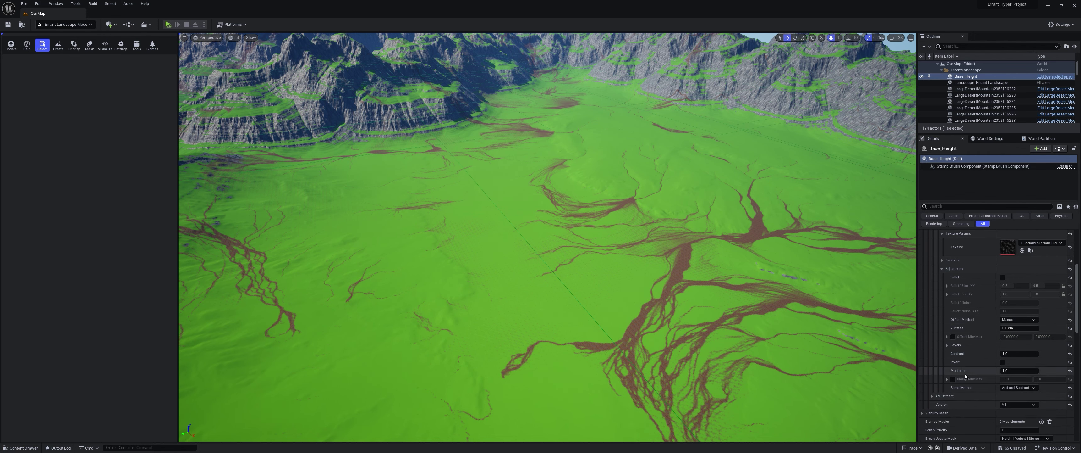
{"action": "left_click", "coordinate": [1018, 370]}
{"action": "left_click_drag", "start_coordinate": [1018, 370], "coordinate": [1004, 370]}
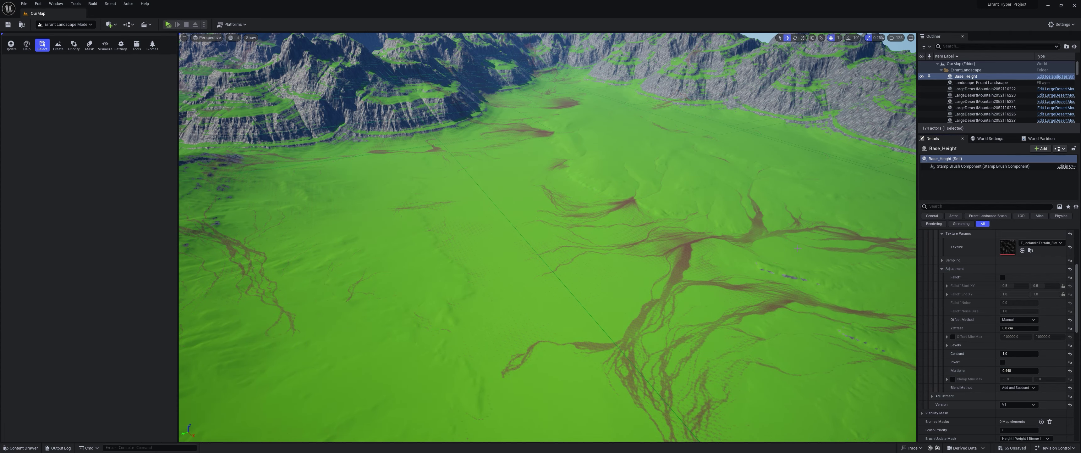
Expand the first Mud layer, raise its multiplier to above 2, and check the mud coverage on the terrain
{"action": "key", "text": "s"}
{"action": "mouse_move", "coordinate": [733, 232]}
{"action": "right_mouse_down"}
{"action": "mouse_move", "coordinate": [702, 224]}
{"action": "mouse_move", "coordinate": [716, 231]}
{"action": "right_mouse_up"}
{"action": "key", "text": "w"}
{"action": "right_click_drag", "start_coordinate": [666, 137], "coordinate": [666, 136]}
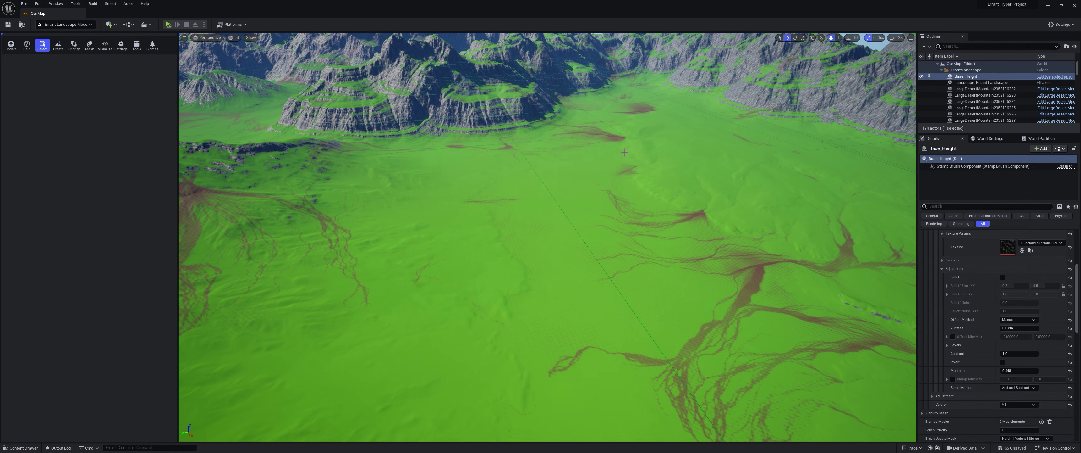
{"action": "scroll", "coordinate": [977, 343], "scroll_direction": "up", "scroll_amount": 5}
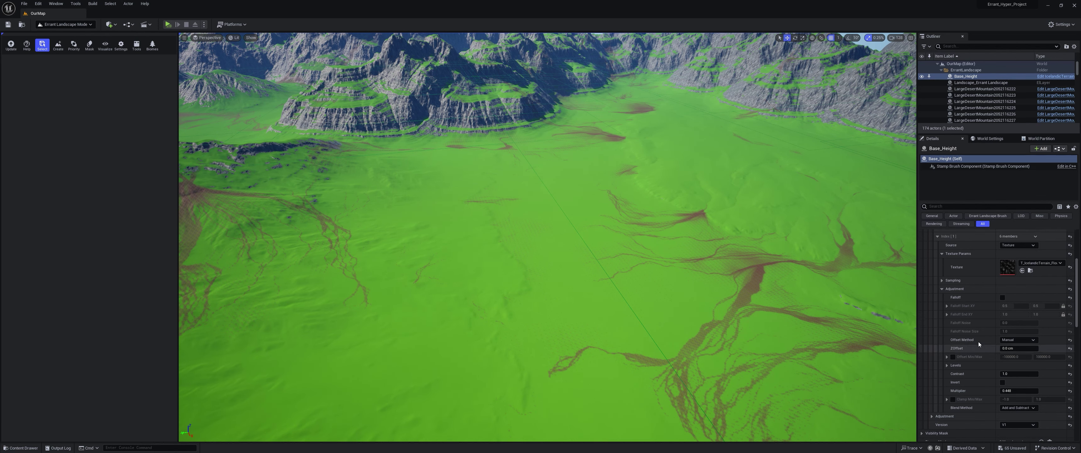
{"action": "left_click", "coordinate": [937, 298]}
{"action": "scroll", "coordinate": [963, 330], "scroll_direction": "down", "scroll_amount": 8}
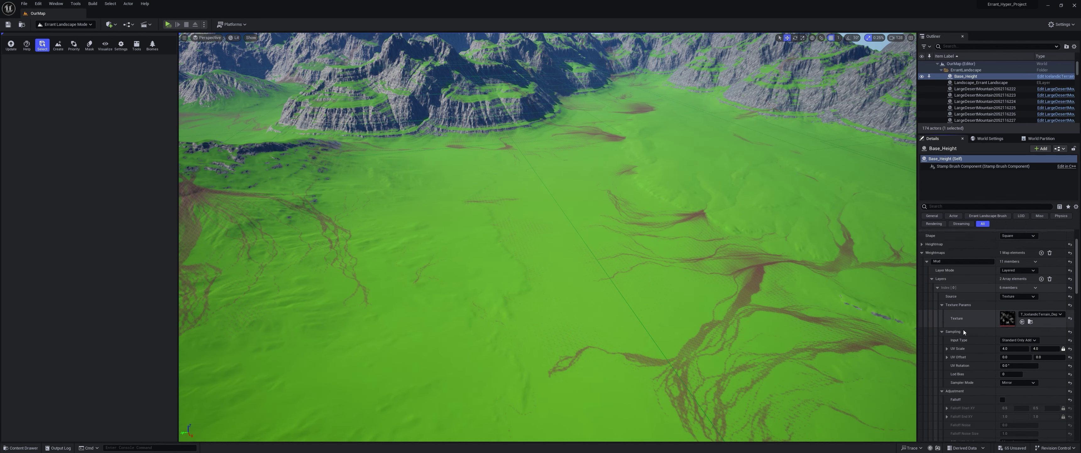
{"action": "scroll", "coordinate": [964, 332], "scroll_direction": "down", "scroll_amount": 1}
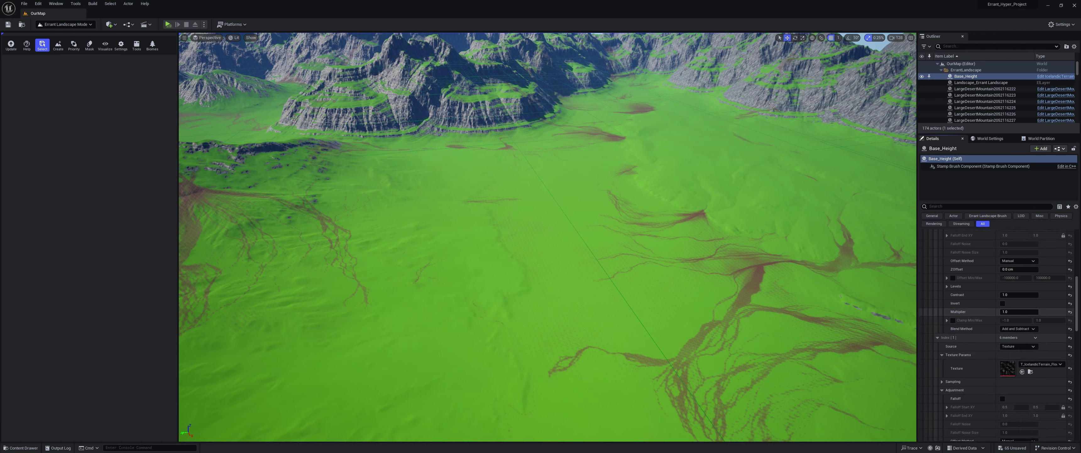
{"action": "left_click_drag", "start_coordinate": [1019, 311], "coordinate": [1037, 311]}
{"action": "right_click_drag", "start_coordinate": [630, 252], "coordinate": [495, 276]}
{"action": "right_click_drag", "start_coordinate": [661, 217], "coordinate": [613, 218]}
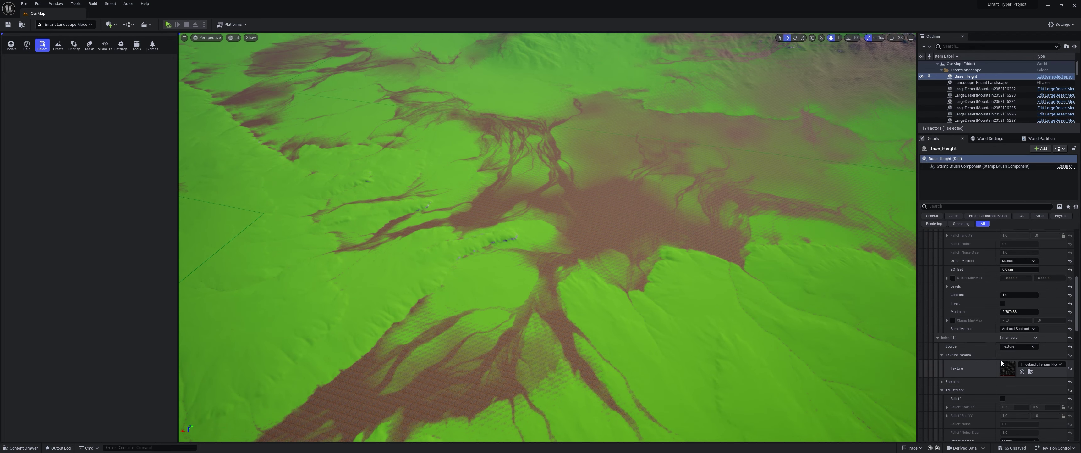
Set the first Mud layer's multiplier to 5 and its contrast to about 1.28
{"action": "mouse_move", "coordinate": [1011, 295]}
{"action": "left_mouse_down"}
{"action": "mouse_move", "coordinate": [1035, 296]}
{"action": "mouse_move", "coordinate": [1010, 295]}
{"action": "left_mouse_up"}
{"action": "left_click", "coordinate": [1012, 312]}
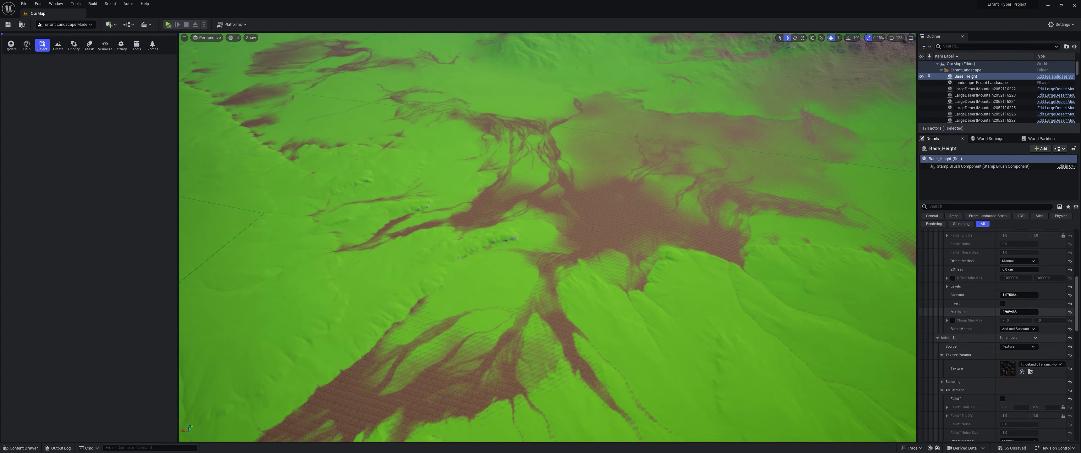
{"action": "type", "text": "5"}
{"action": "key", "text": "Return"}
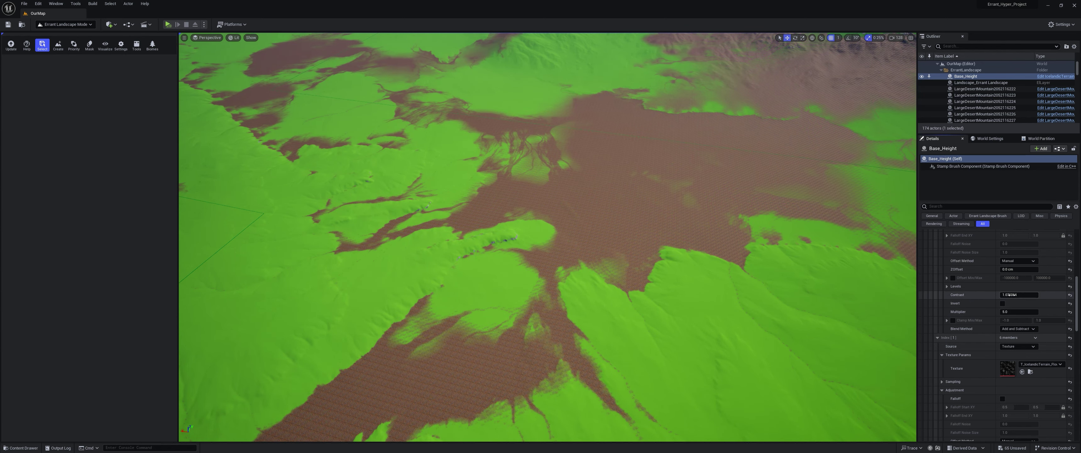
{"action": "left_click_drag", "start_coordinate": [1019, 294], "coordinate": [1034, 294]}
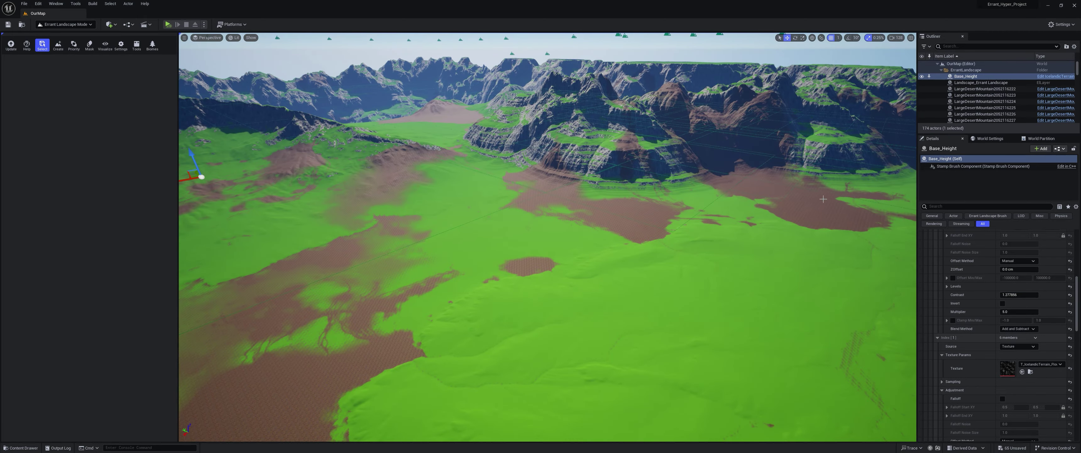
Examine the mud deposit coverage across the valley floor, the crater and the surrounding mountainsides
{"action": "right_click_drag", "start_coordinate": [823, 199], "coordinate": [911, 272]}
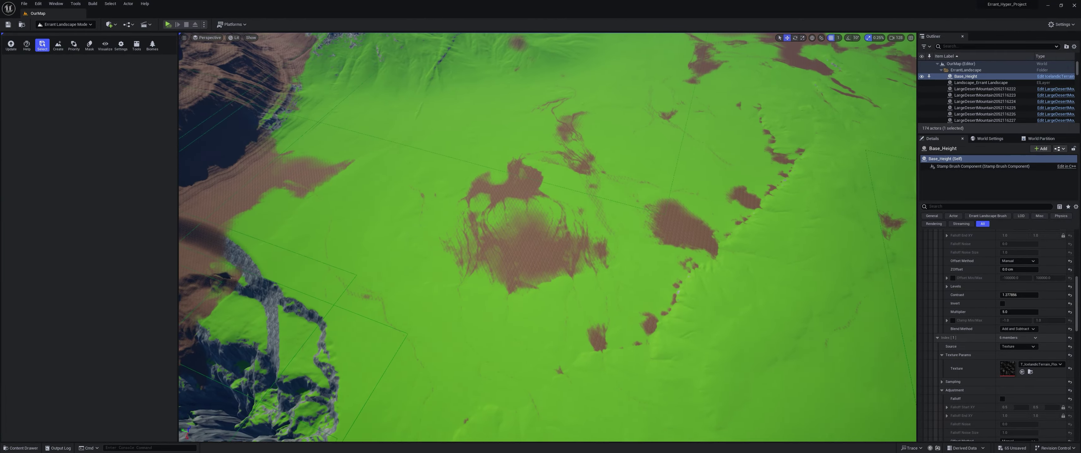
{"action": "right_click_drag", "start_coordinate": [776, 214], "coordinate": [798, 268]}
{"action": "right_click_drag", "start_coordinate": [712, 349], "coordinate": [598, 332]}
{"action": "right_click_drag", "start_coordinate": [674, 293], "coordinate": [678, 281]}
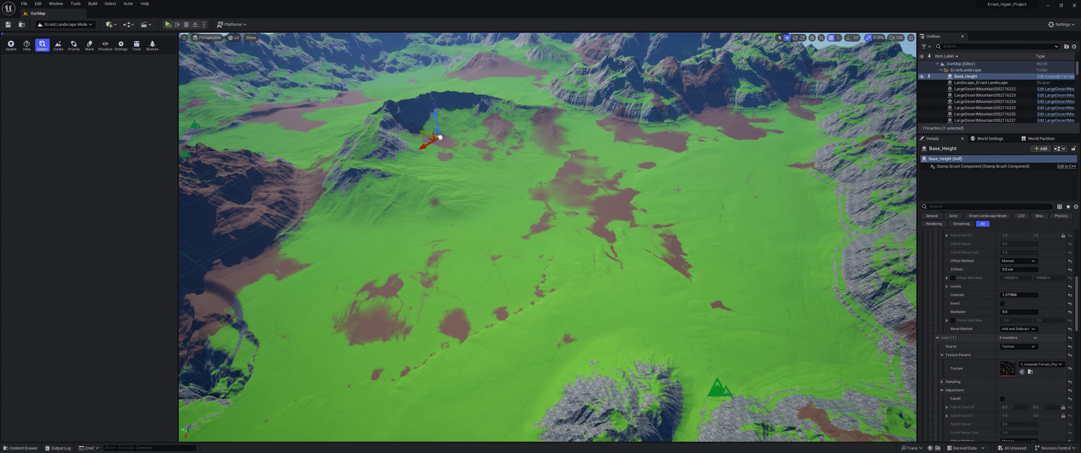
{"action": "right_click_drag", "start_coordinate": [678, 282], "coordinate": [731, 202]}
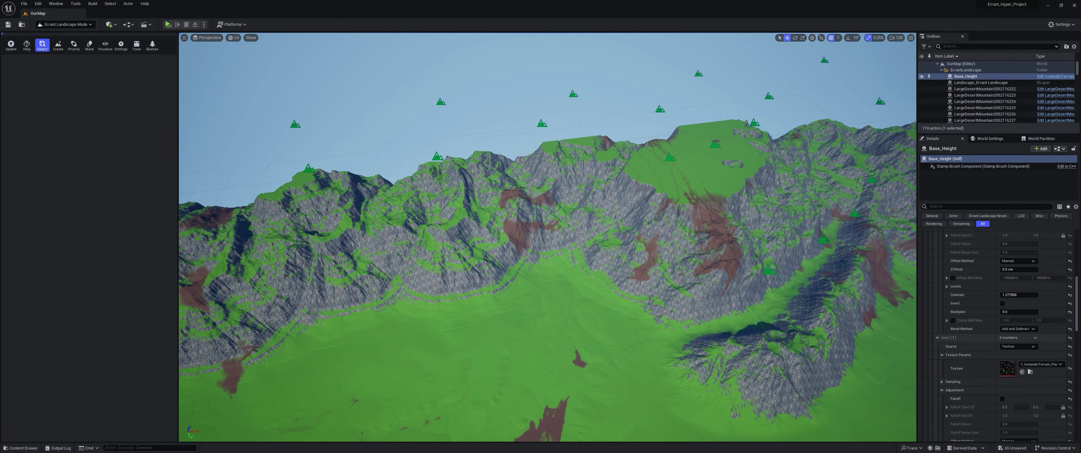
{"action": "right_click_drag", "start_coordinate": [544, 246], "coordinate": [521, 194]}
{"action": "right_click_drag", "start_coordinate": [570, 318], "coordinate": [570, 303]}
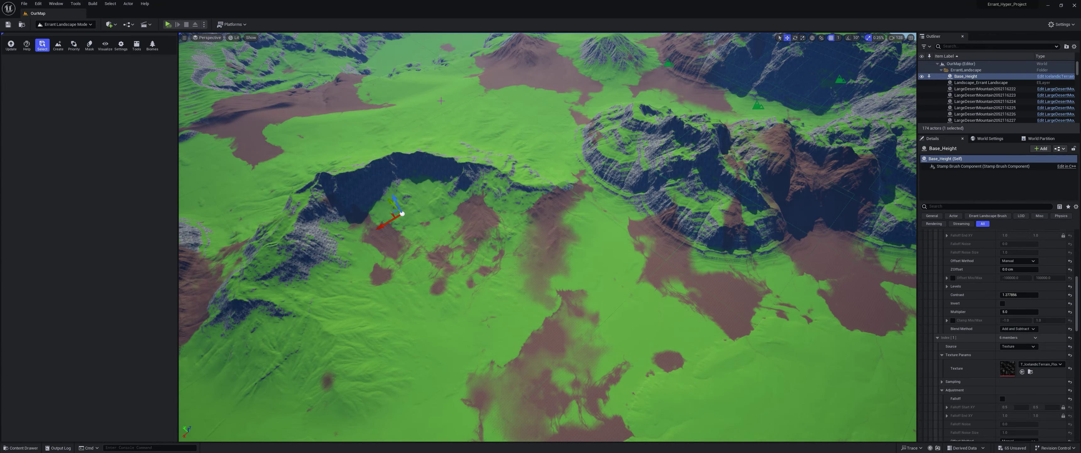
{"action": "right_click_drag", "start_coordinate": [620, 238], "coordinate": [519, 257]}
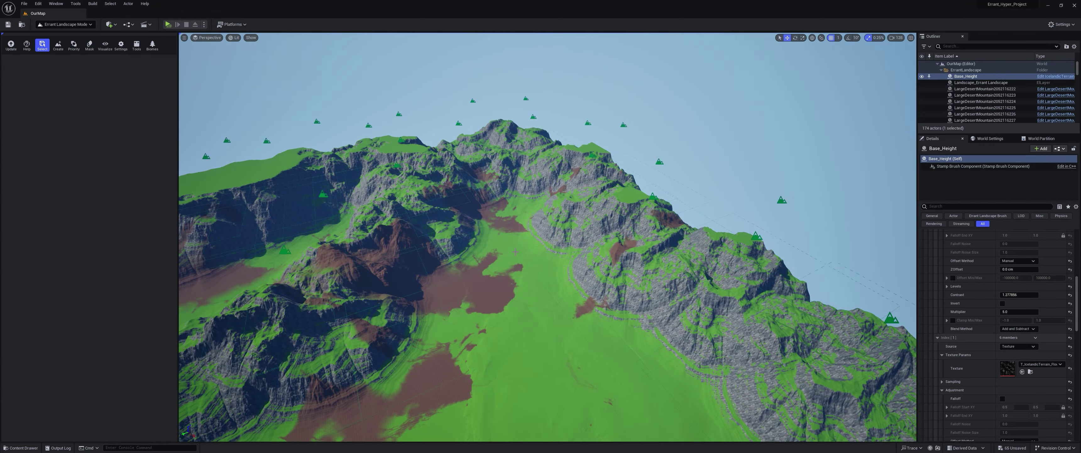
Collapse the two existing Mud layers and add a third layer to the Mud weightmap
{"action": "right_click_drag", "start_coordinate": [538, 337], "coordinate": [576, 223]}
{"action": "right_click_drag", "start_coordinate": [775, 217], "coordinate": [749, 212]}
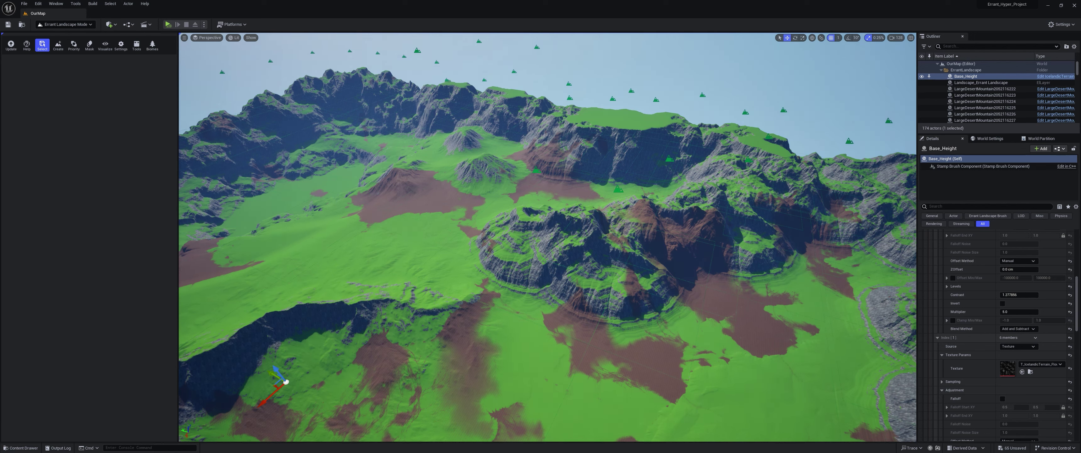
{"action": "right_click_drag", "start_coordinate": [681, 267], "coordinate": [752, 257]}
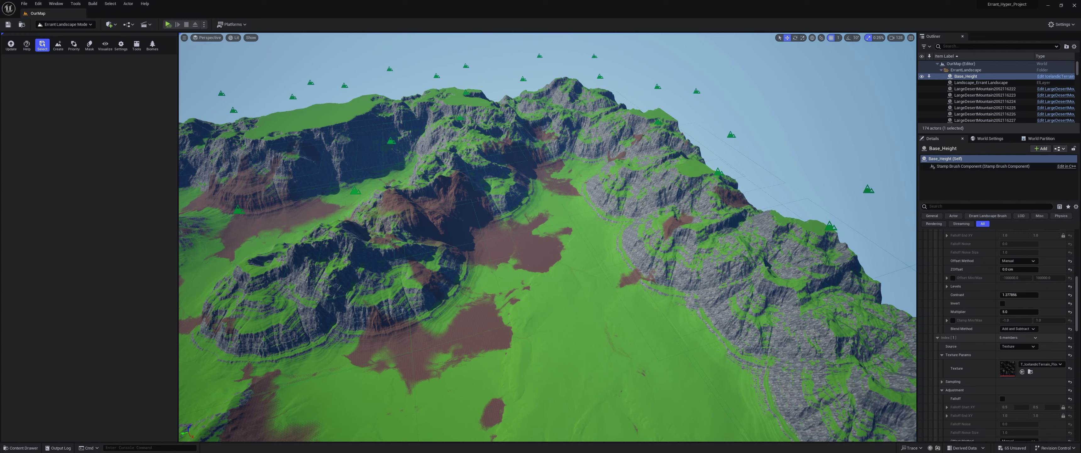
{"action": "right_click_drag", "start_coordinate": [790, 295], "coordinate": [609, 301]}
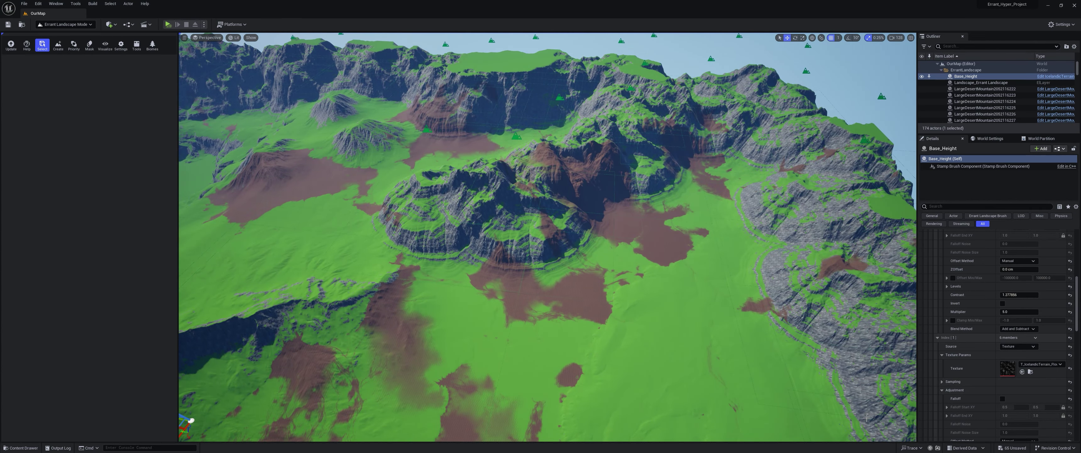
{"action": "left_click", "coordinate": [937, 337]}
{"action": "scroll", "coordinate": [949, 254], "scroll_direction": "up", "scroll_amount": 5}
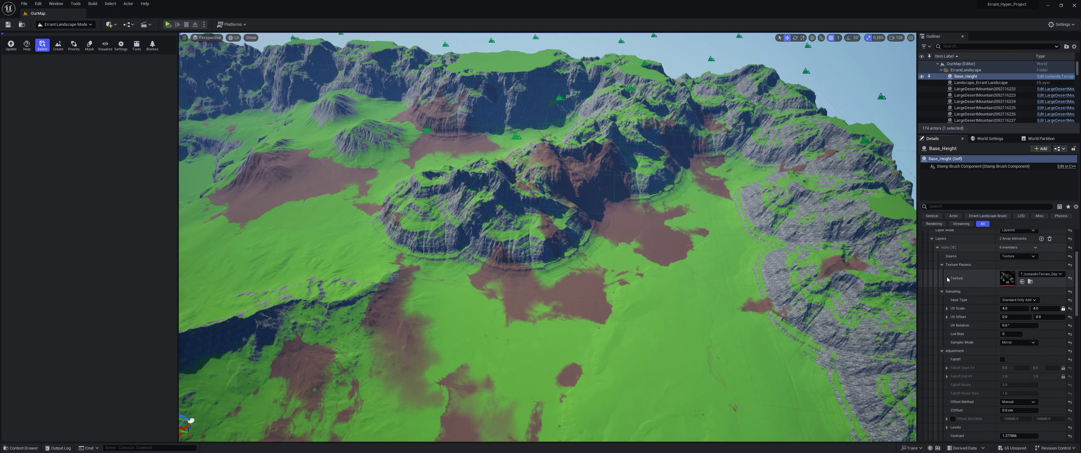
{"action": "left_click", "coordinate": [937, 247]}
{"action": "left_click", "coordinate": [1041, 238]}
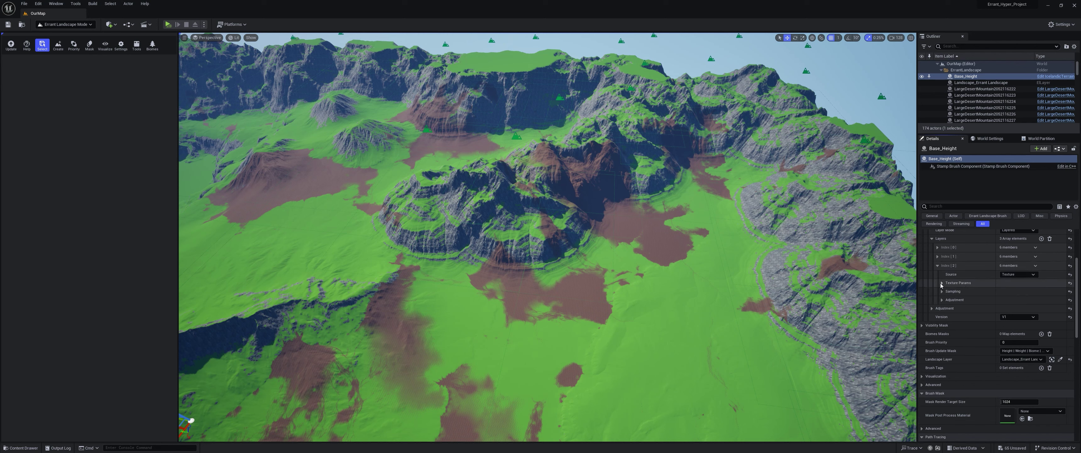
Search the texture assets for cloud and assign ParticleClouds as the third Mud layer's texture
{"action": "left_click", "coordinate": [942, 283]}
{"action": "left_click", "coordinate": [1032, 293]}
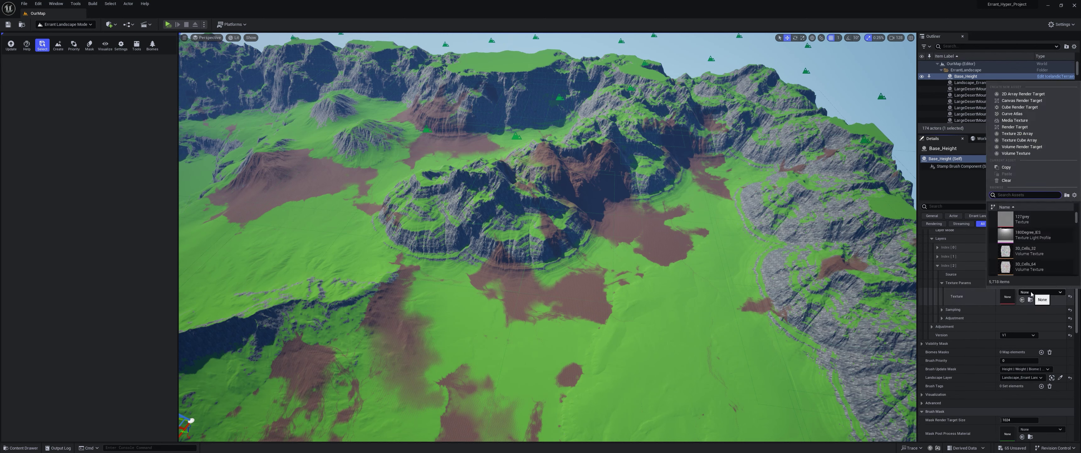
{"action": "type", "text": "cloud"}
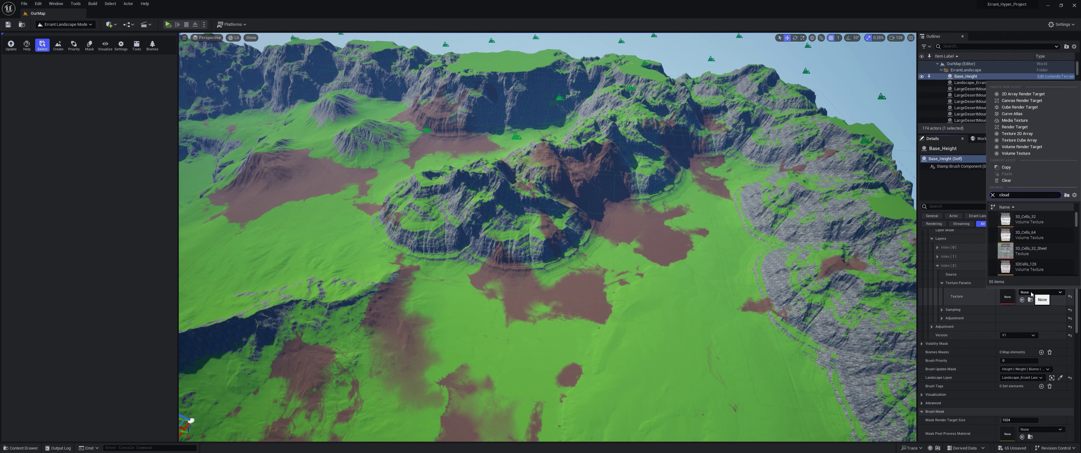
{"action": "scroll", "coordinate": [1052, 256], "scroll_direction": "down", "scroll_amount": 5}
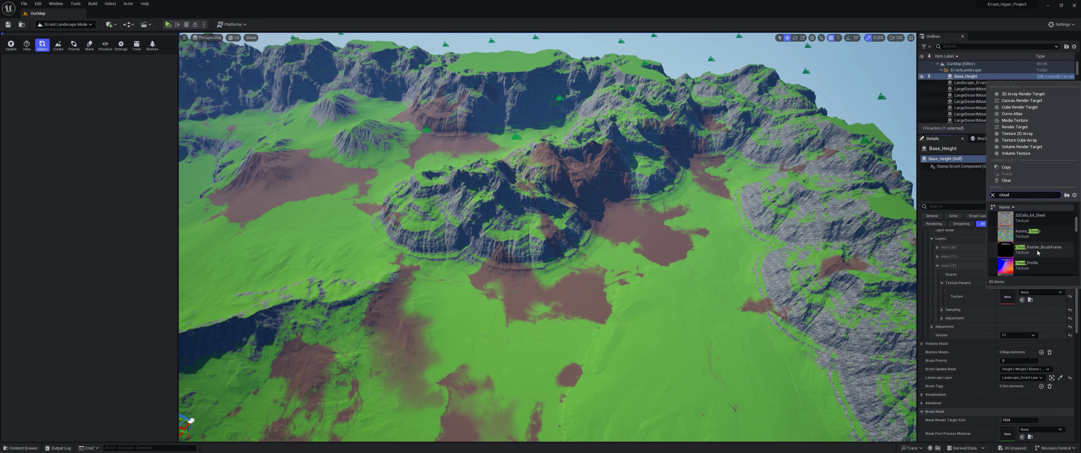
{"action": "scroll", "coordinate": [1039, 257], "scroll_direction": "down", "scroll_amount": 4}
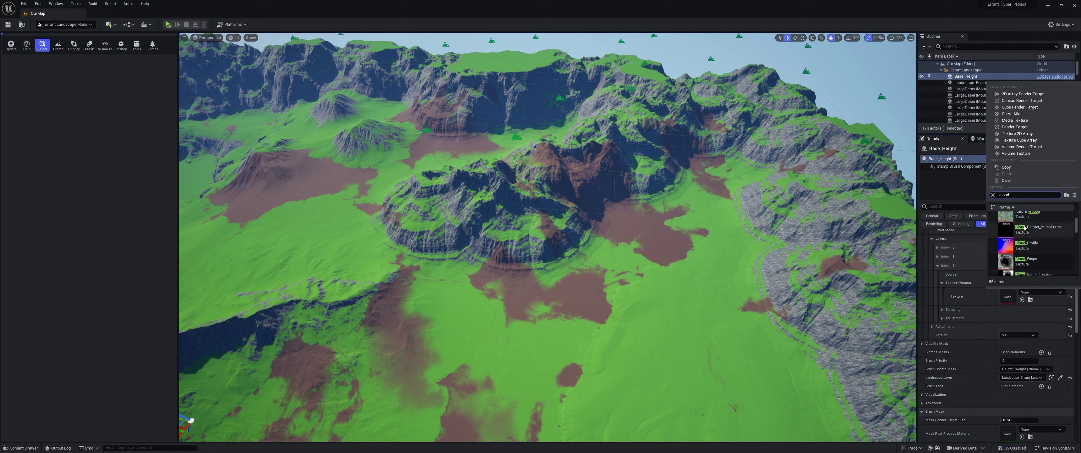
{"action": "mouse_move", "coordinate": [1032, 249]}
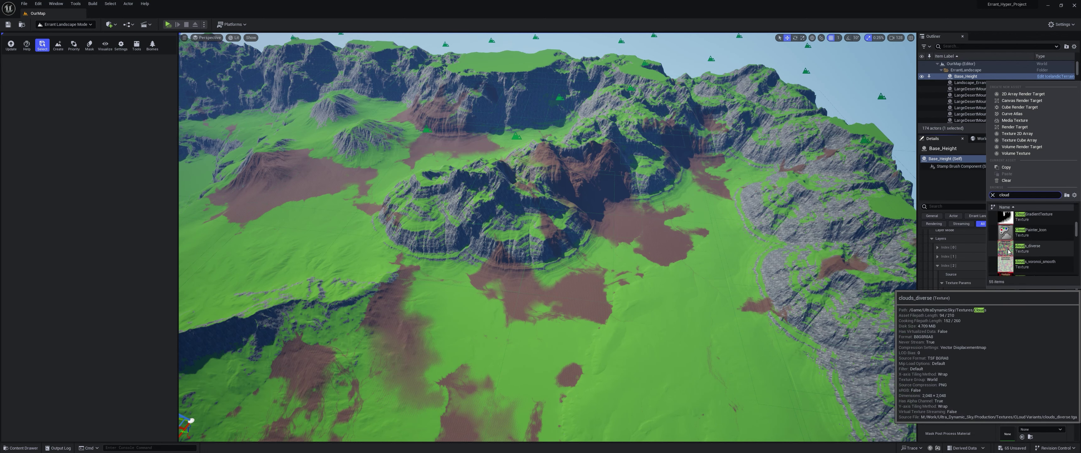
{"action": "scroll", "coordinate": [1029, 239], "scroll_direction": "down", "scroll_amount": 2}
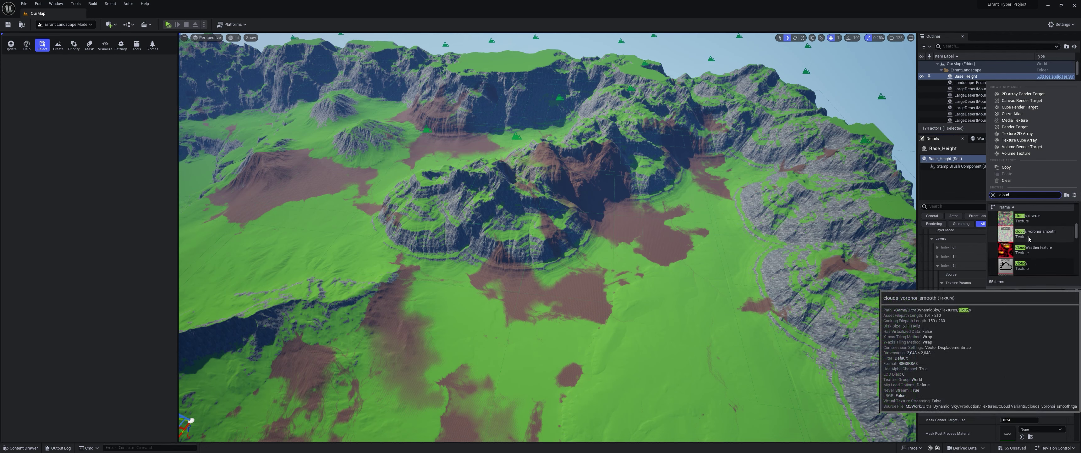
{"action": "scroll", "coordinate": [1029, 238], "scroll_direction": "down", "scroll_amount": 6}
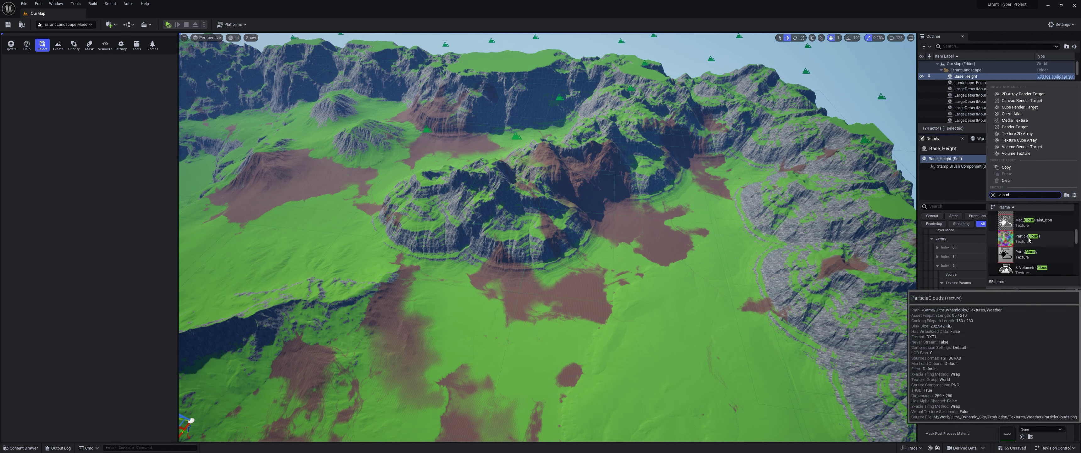
{"action": "left_click", "coordinate": [1007, 240]}
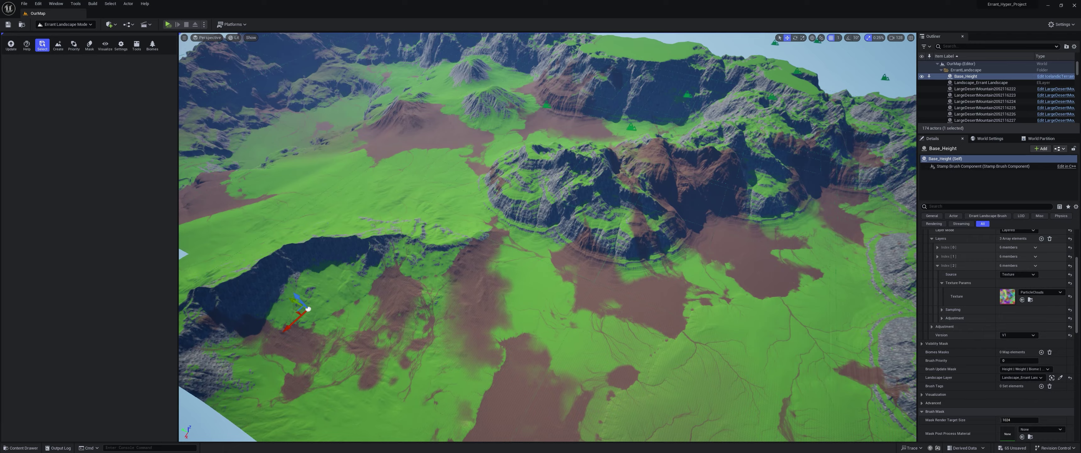
Set the third Mud layer's UV scale to 4 and its sampler mode to Mirror
{"action": "key", "text": "s"}
{"action": "right_click_drag", "start_coordinate": [548, 237], "coordinate": [428, 250]}
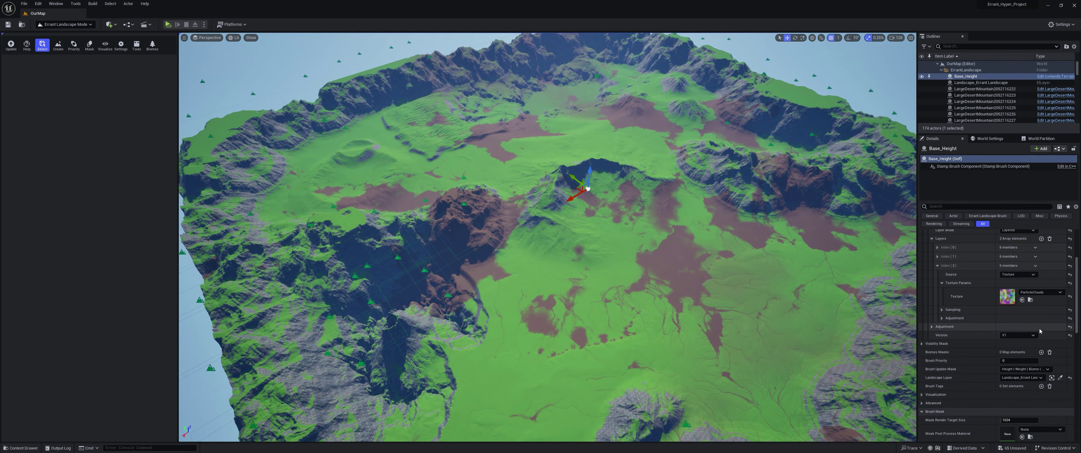
{"action": "left_click", "coordinate": [942, 309]}
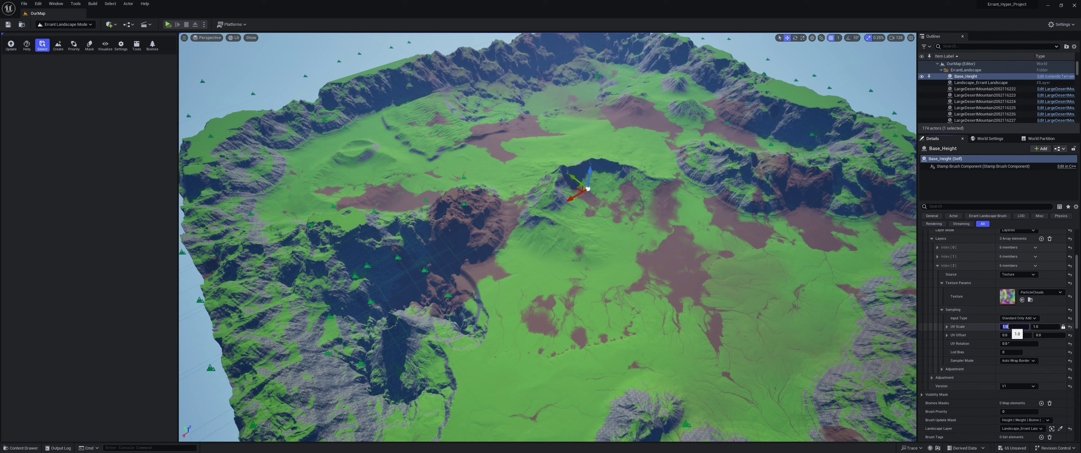
{"action": "left_click", "coordinate": [1008, 327]}
{"action": "type", "text": "4"}
{"action": "key", "text": "Return"}
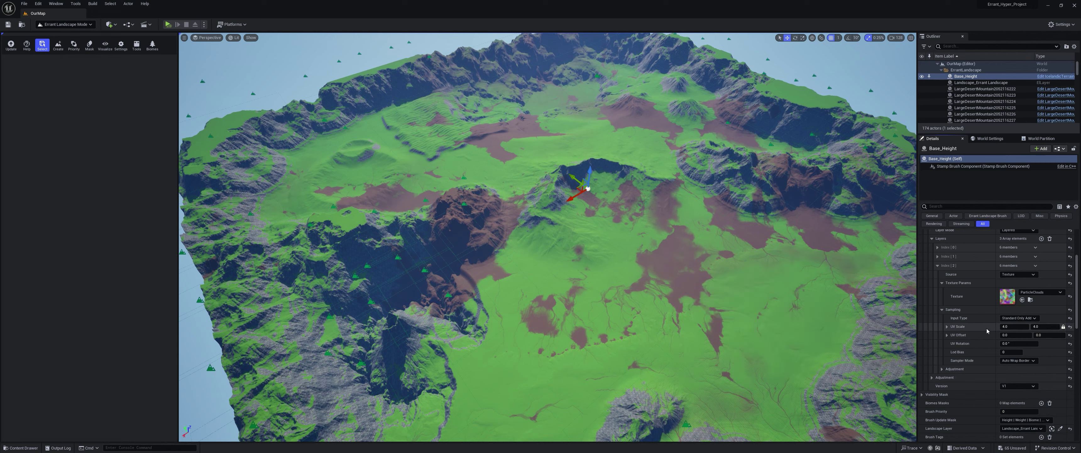
{"action": "left_click", "coordinate": [1011, 360]}
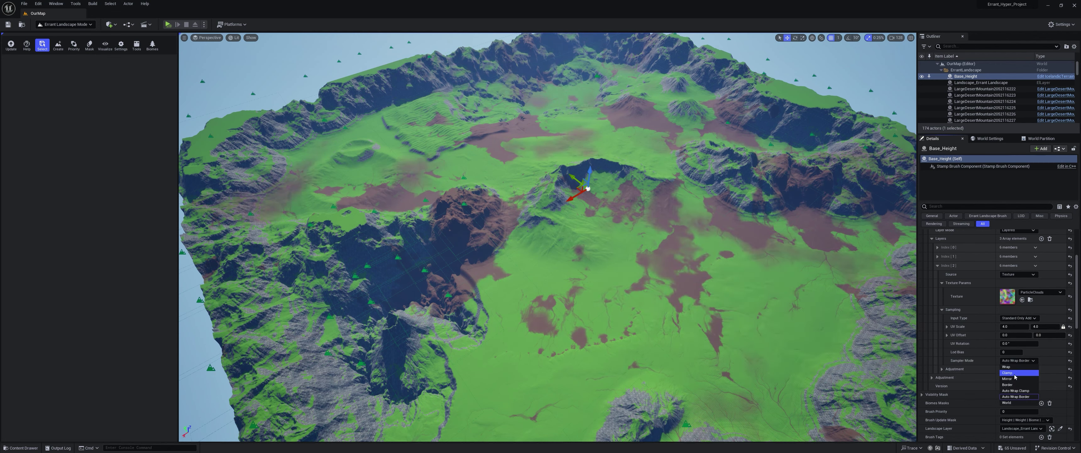
{"action": "left_click", "coordinate": [1013, 379]}
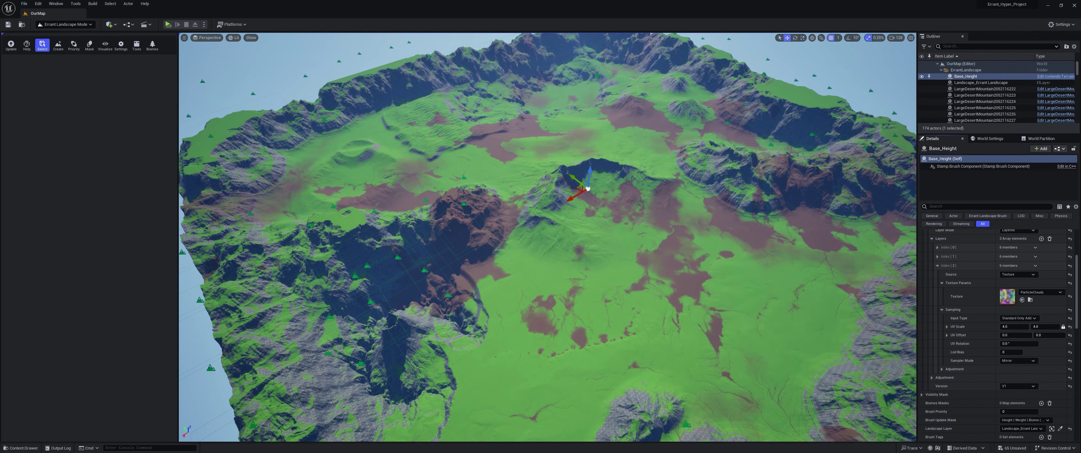
Expand the third Mud layer's adjustment settings and set its multiplier to 5
{"action": "mouse_move", "coordinate": [526, 241]}
{"action": "right_mouse_down"}
{"action": "mouse_move", "coordinate": [568, 236]}
{"action": "mouse_move", "coordinate": [584, 251]}
{"action": "mouse_move", "coordinate": [546, 238]}
{"action": "right_mouse_up"}
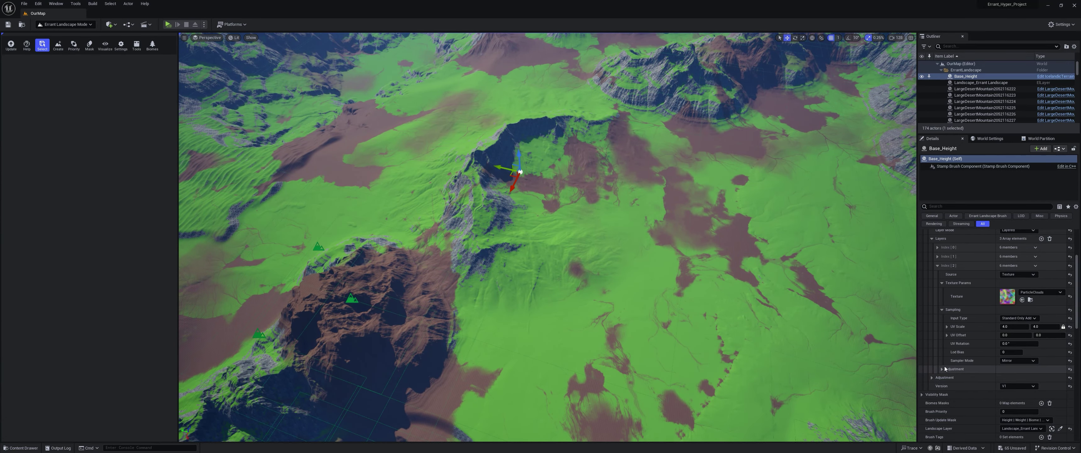
{"action": "left_click", "coordinate": [943, 368]}
{"action": "scroll", "coordinate": [969, 354], "scroll_direction": "down", "scroll_amount": 5}
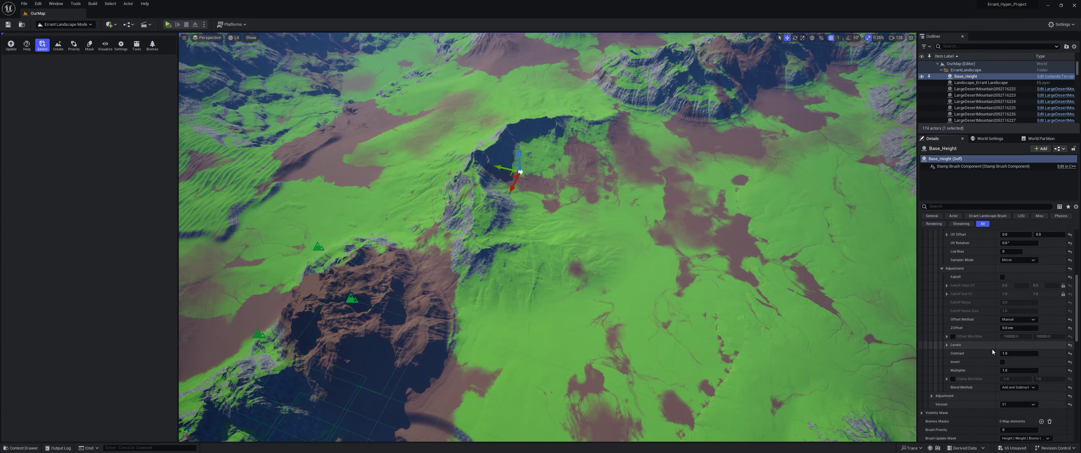
{"action": "scroll", "coordinate": [984, 368], "scroll_direction": "down", "scroll_amount": 1}
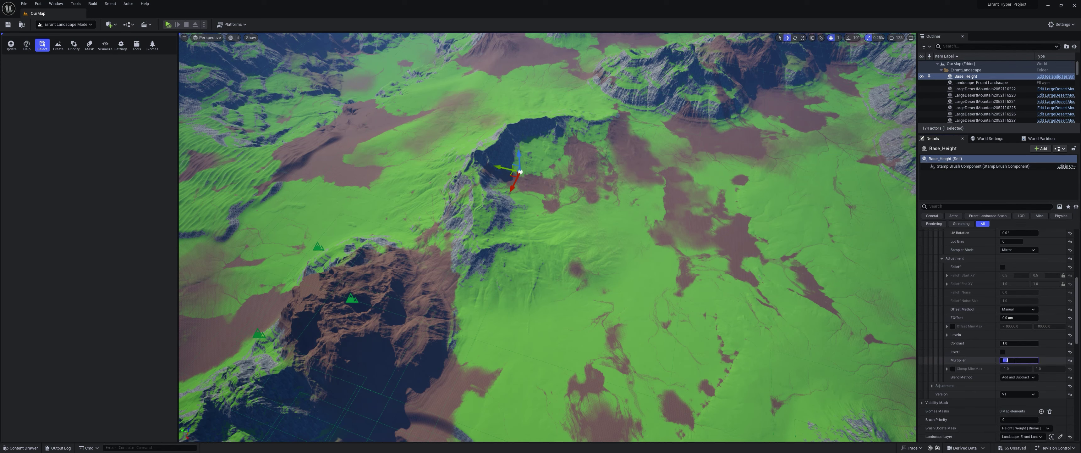
{"action": "type", "text": "5"}
{"action": "key", "text": "Return"}
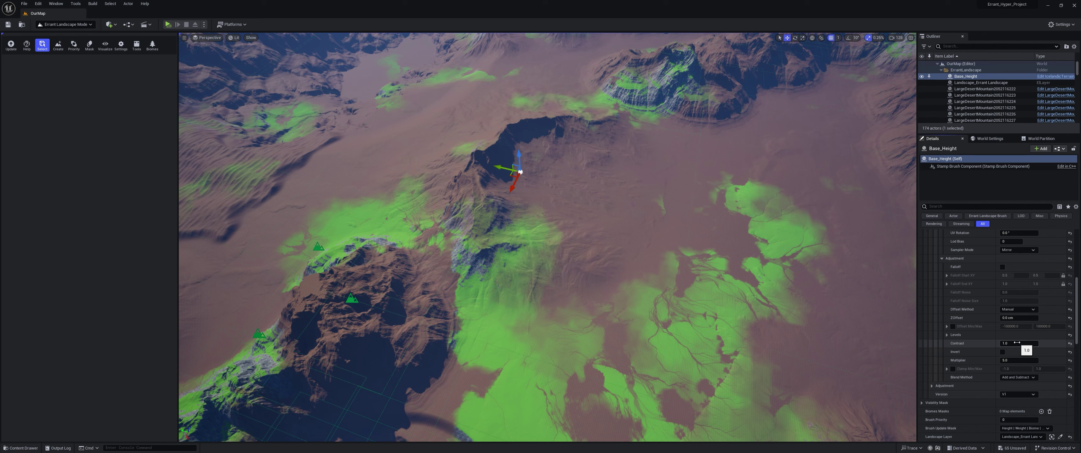
Raise the third Mud layer's contrast to above 2 and lower its multiplier to between 1 and 2
{"action": "left_click_drag", "start_coordinate": [1020, 343], "coordinate": [1025, 343]}
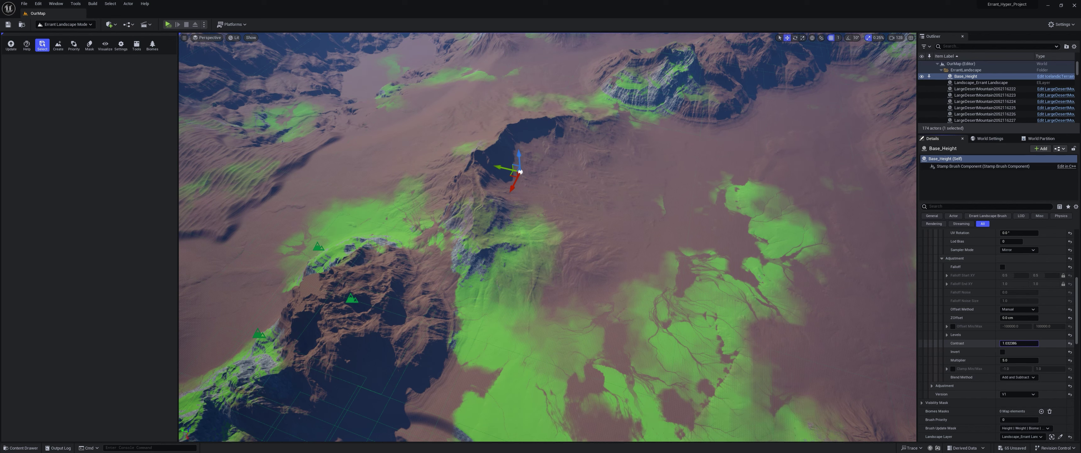
{"action": "left_click_drag", "start_coordinate": [1019, 343], "coordinate": [1015, 360]}
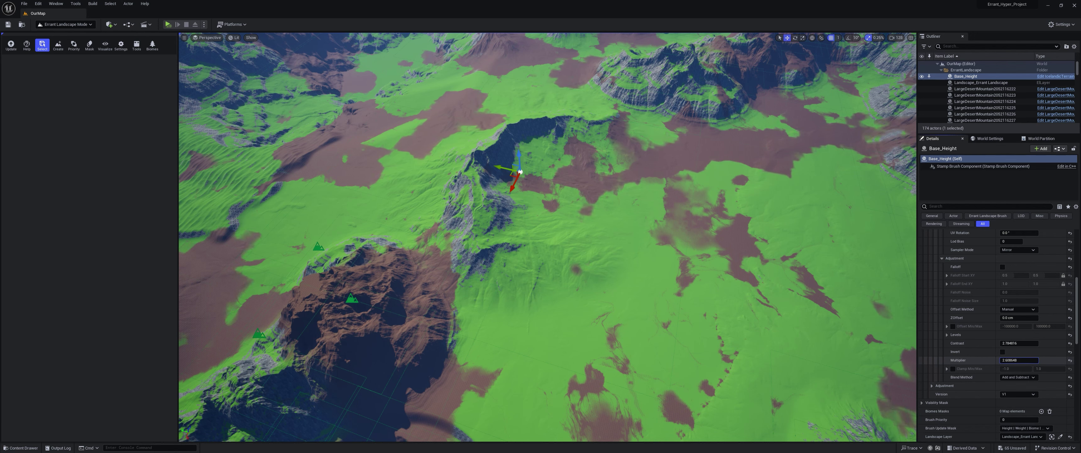
{"action": "left_click_drag", "start_coordinate": [1020, 360], "coordinate": [1016, 360]}
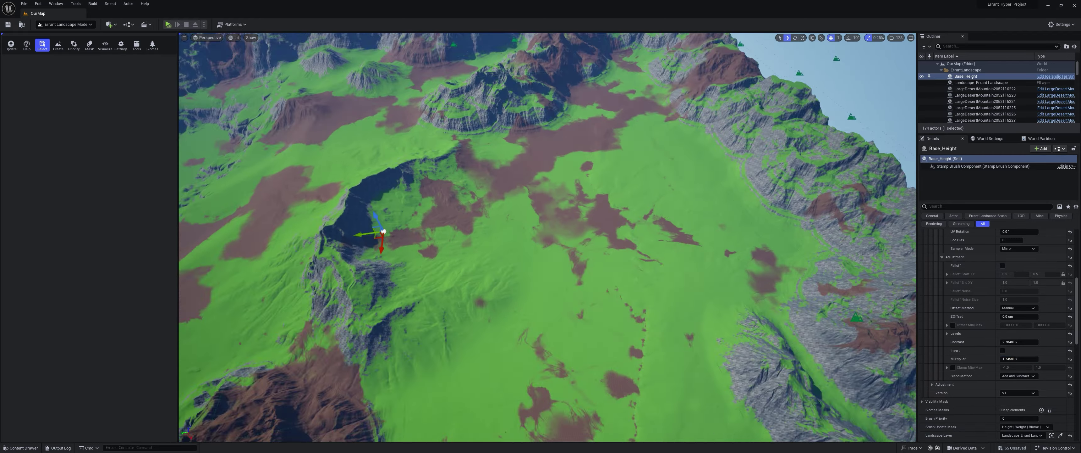
Examine the cloud-textured mud coverage around the crater, across the valley floor and on the surrounding mountains
{"action": "right_click_drag", "start_coordinate": [548, 236], "coordinate": [482, 229]}
{"action": "right_click_drag", "start_coordinate": [781, 197], "coordinate": [643, 174]}
{"action": "key", "text": "w"}
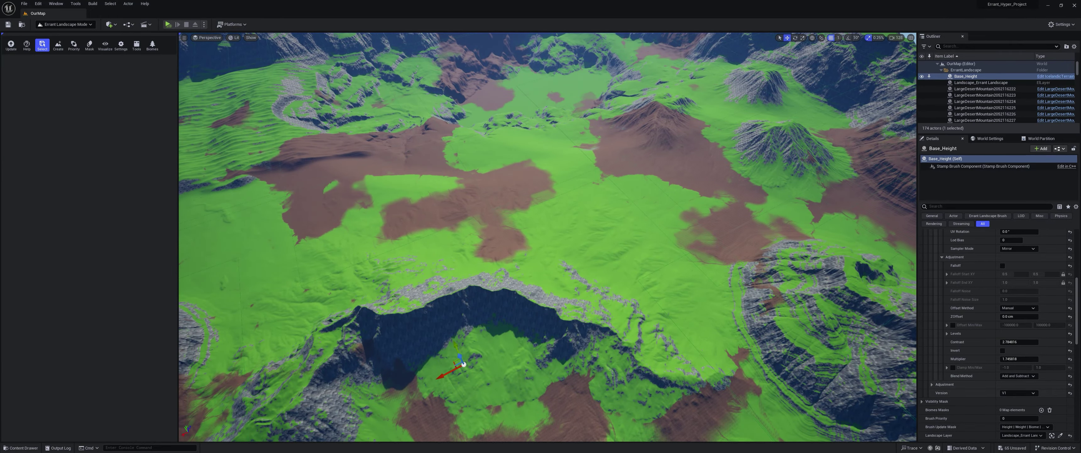
{"action": "mouse_move", "coordinate": [548, 236]}
{"action": "right_mouse_down"}
{"action": "mouse_move", "coordinate": [559, 286]}
{"action": "mouse_move", "coordinate": [588, 264]}
{"action": "mouse_move", "coordinate": [542, 239]}
{"action": "mouse_move", "coordinate": [529, 261]}
{"action": "mouse_move", "coordinate": [609, 223]}
{"action": "mouse_move", "coordinate": [587, 215]}
{"action": "mouse_move", "coordinate": [560, 229]}
{"action": "right_mouse_up"}
{"action": "right_click_drag", "start_coordinate": [606, 195], "coordinate": [548, 213]}
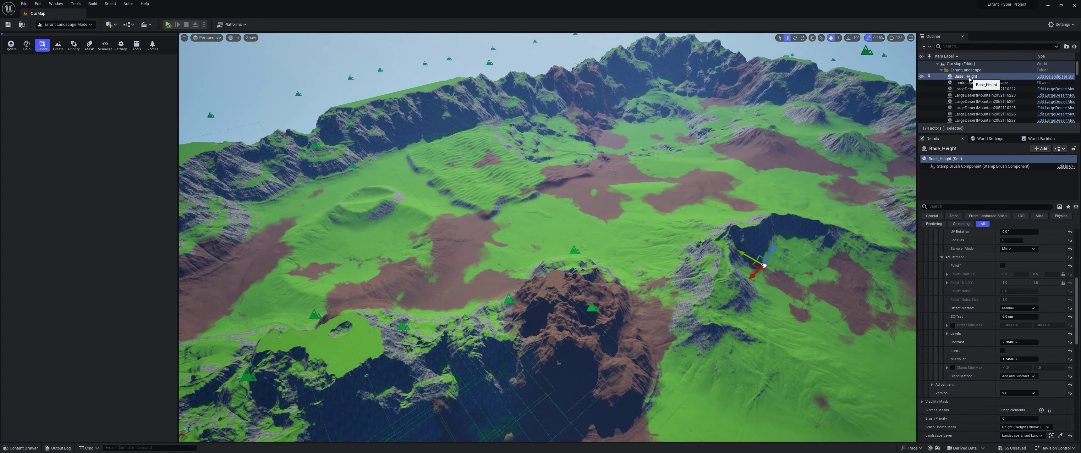
{"action": "right_click_drag", "start_coordinate": [720, 205], "coordinate": [752, 169]}
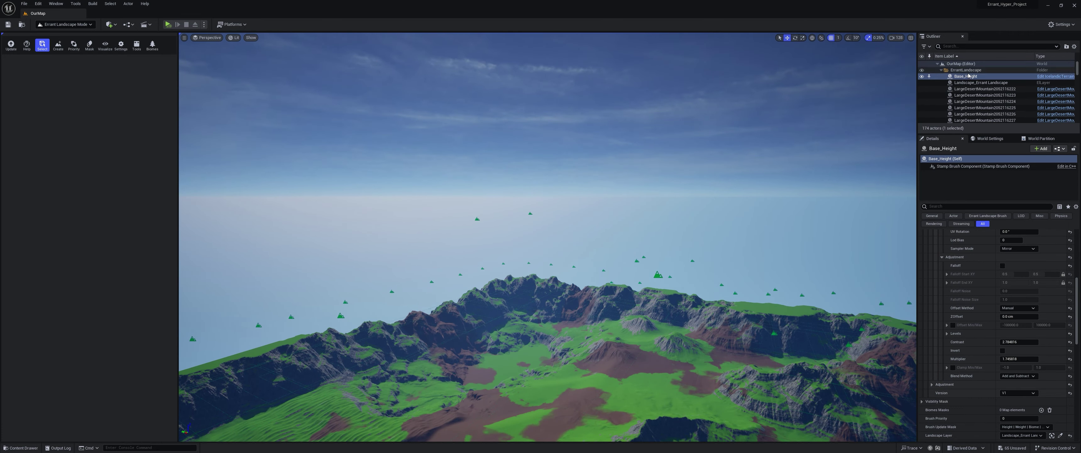
Check the Base_Height brush's heightmap settings, collapse them again and duplicate the brush
{"action": "scroll", "coordinate": [943, 329], "scroll_direction": "up", "scroll_amount": 10}
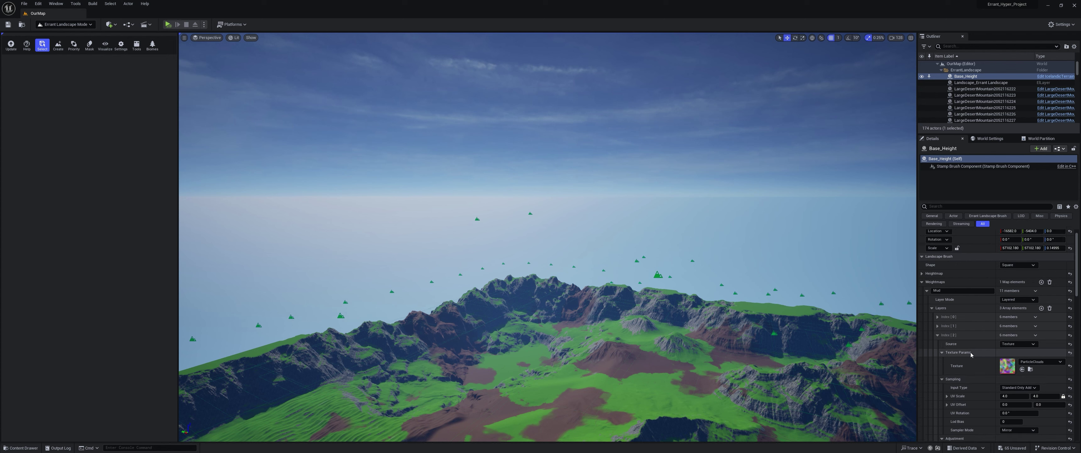
{"action": "left_click", "coordinate": [922, 284]}
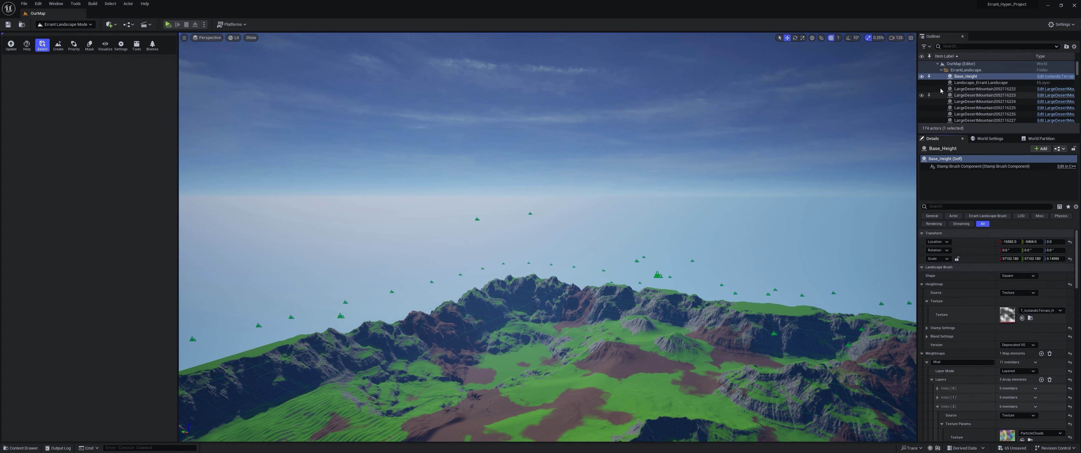
{"action": "left_click", "coordinate": [923, 284]}
{"action": "left_click", "coordinate": [963, 79]}
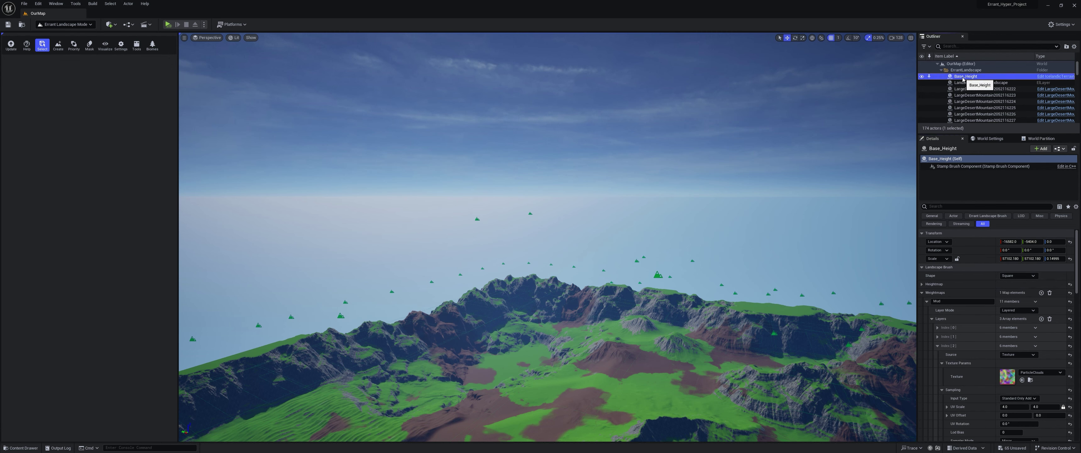
{"action": "key", "text": "ctrl+d"}
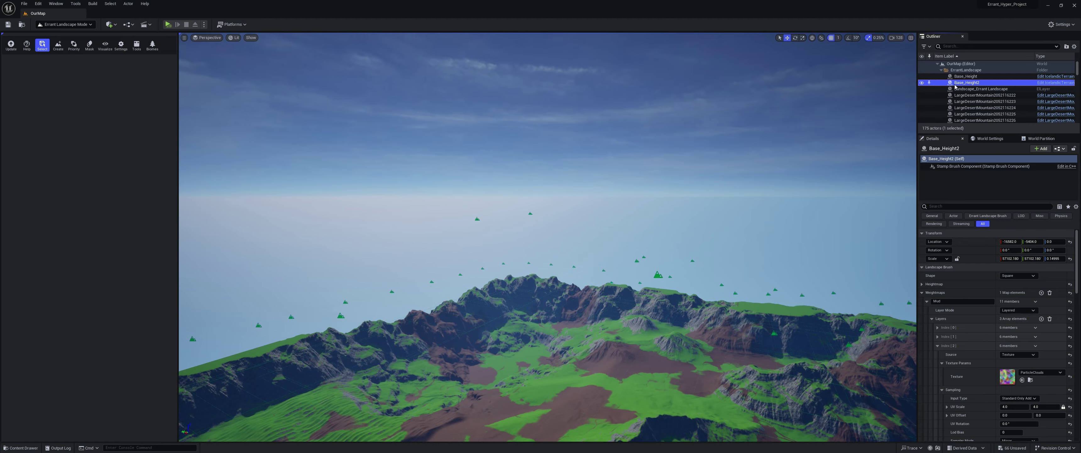
Focus the view on the duplicated brush and rename it Base_Texture
{"action": "key", "text": "f"}
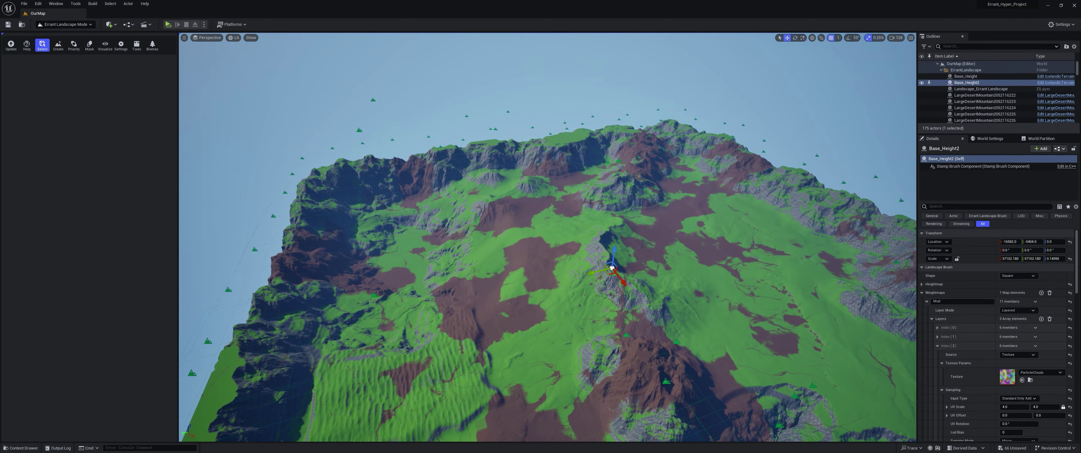
{"action": "right_click_drag", "start_coordinate": [650, 272], "coordinate": [672, 264]}
{"action": "mouse_move", "coordinate": [638, 305]}
{"action": "right_mouse_down"}
{"action": "mouse_move", "coordinate": [596, 326]}
{"action": "mouse_move", "coordinate": [638, 305]}
{"action": "right_mouse_up"}
{"action": "left_click", "coordinate": [976, 84]}
{"action": "left_click", "coordinate": [976, 83]}
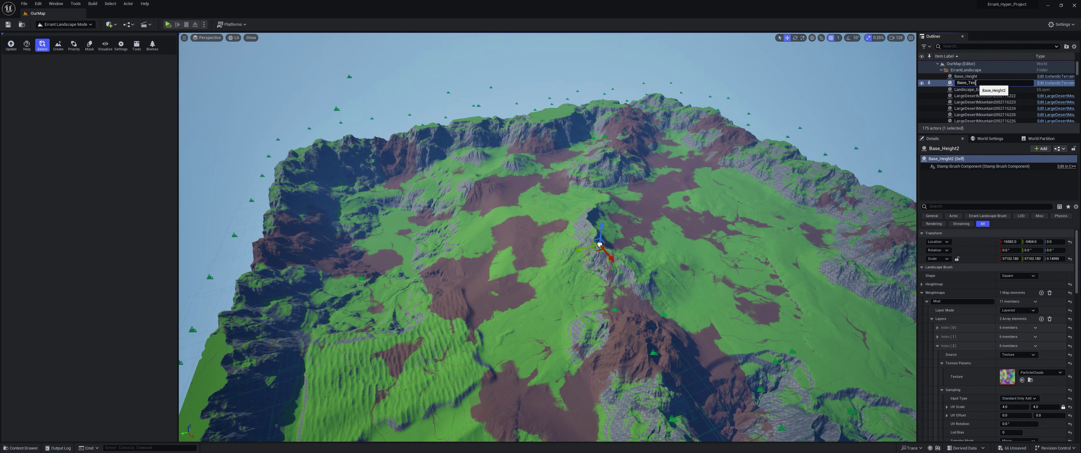
{"action": "key", "text": "Return"}
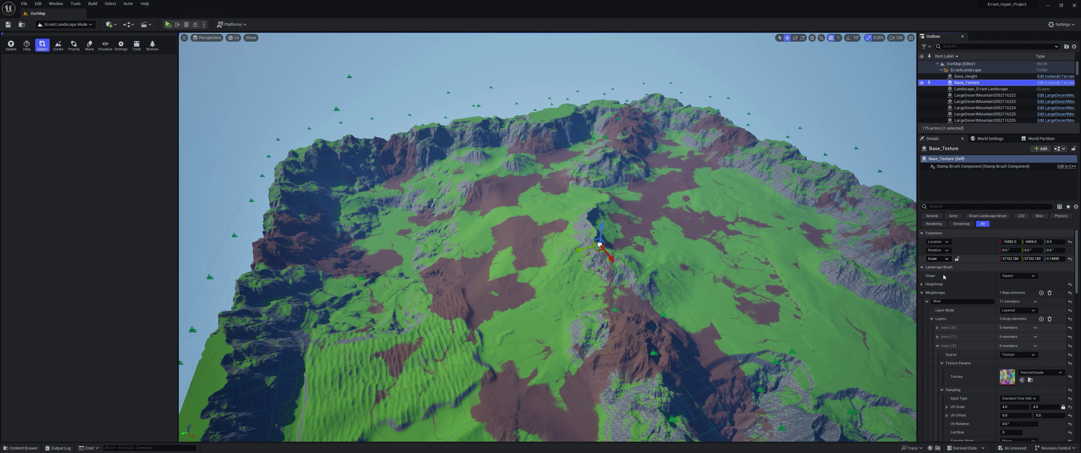
Clear the heightmap texture of the Base_Texture brush and collapse its heightmap settings again
{"action": "left_click", "coordinate": [922, 284]}
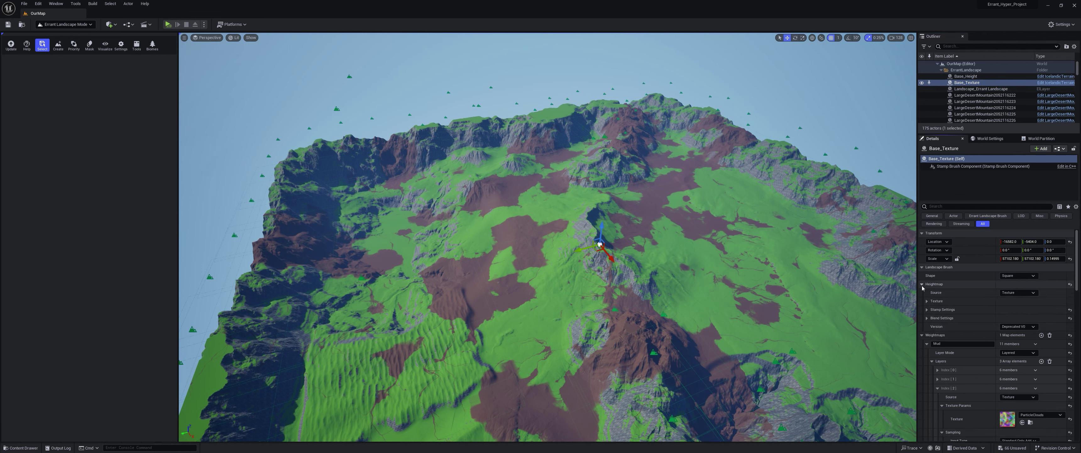
{"action": "left_click", "coordinate": [927, 302]}
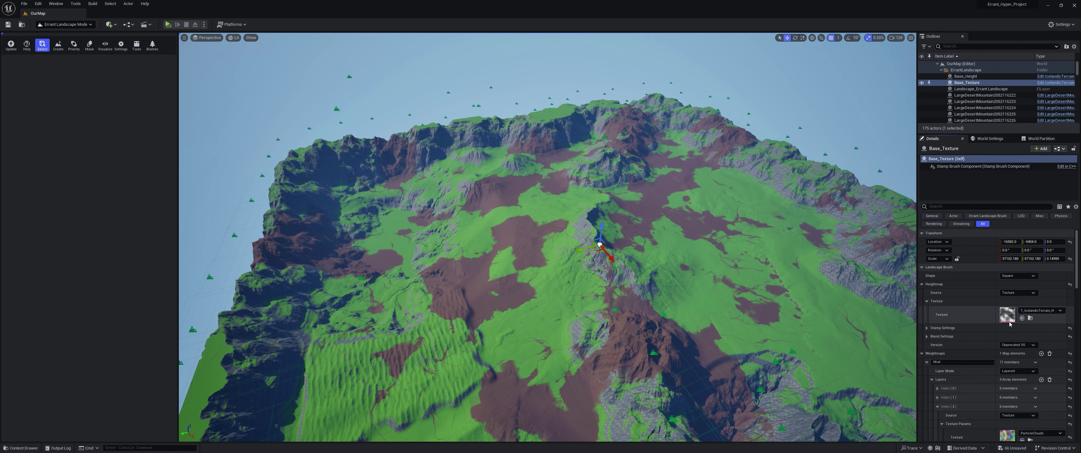
{"action": "left_click", "coordinate": [1071, 285]}
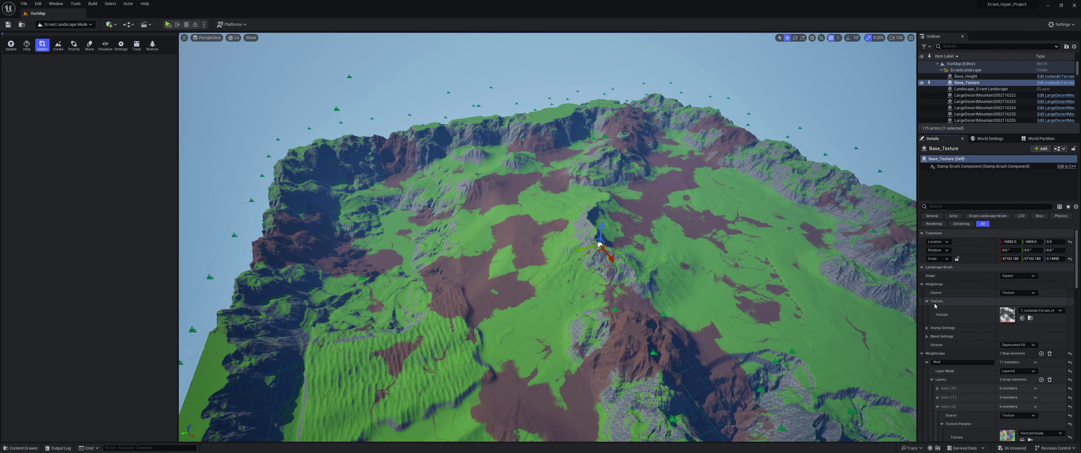
{"action": "left_click", "coordinate": [1028, 310]}
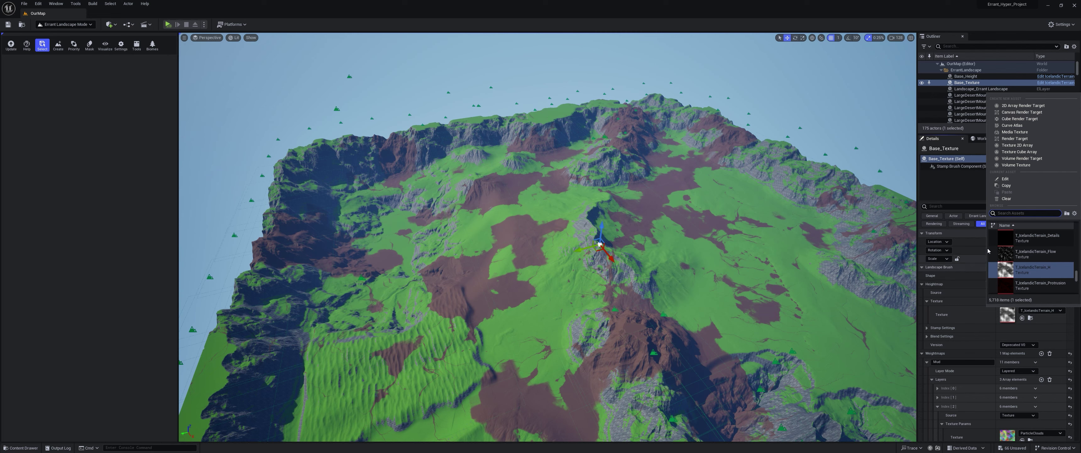
{"action": "left_click", "coordinate": [1007, 199]}
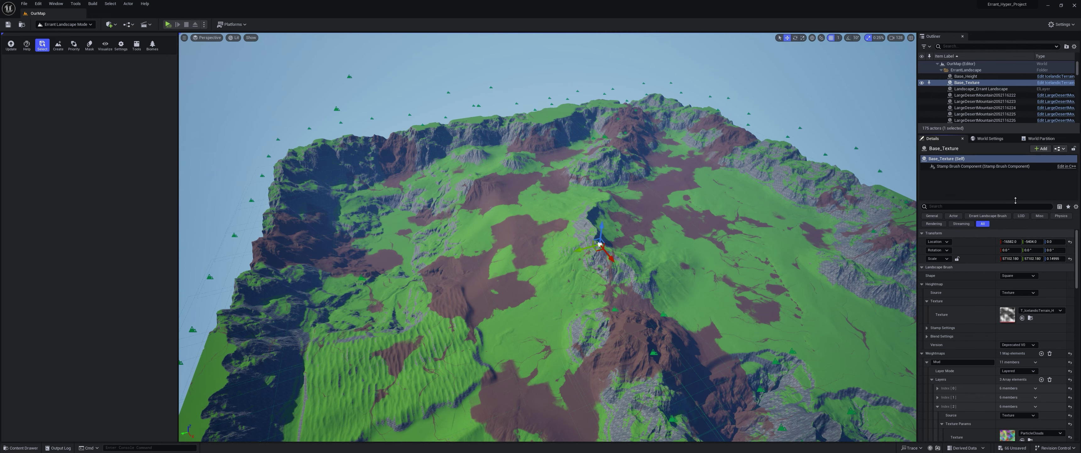
{"action": "left_click", "coordinate": [927, 301]}
{"action": "left_click", "coordinate": [922, 284]}
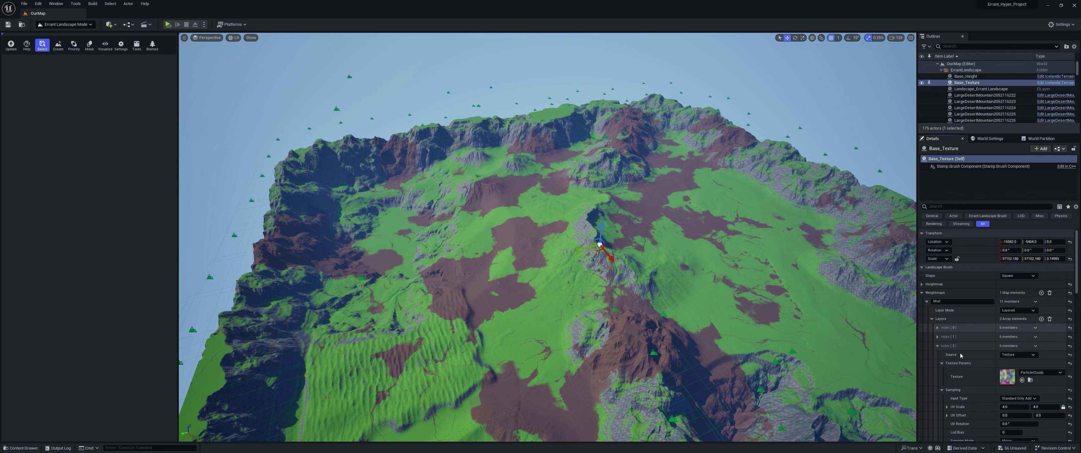
Remove all weightmap elements from the Base_Height brush and check the mud coverage on the terrain
{"action": "left_click", "coordinate": [966, 77]}
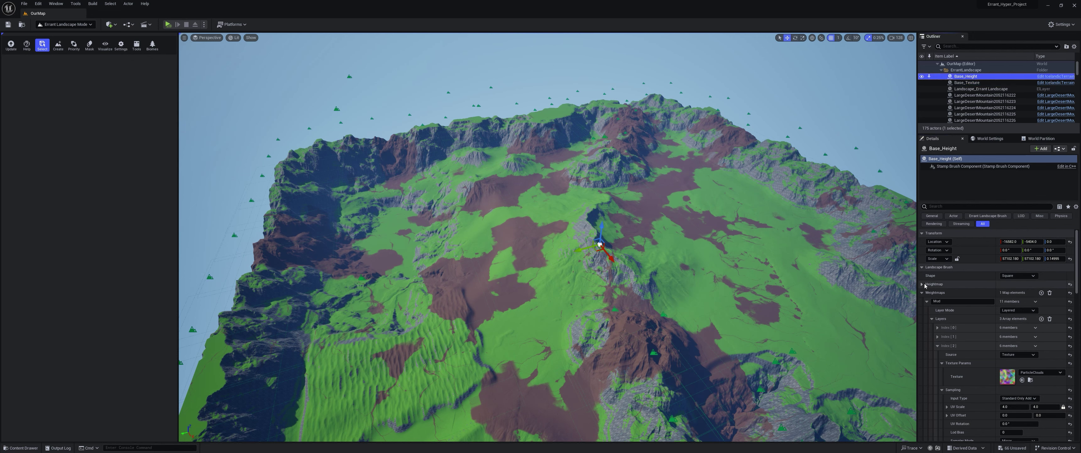
{"action": "left_click", "coordinate": [923, 284]}
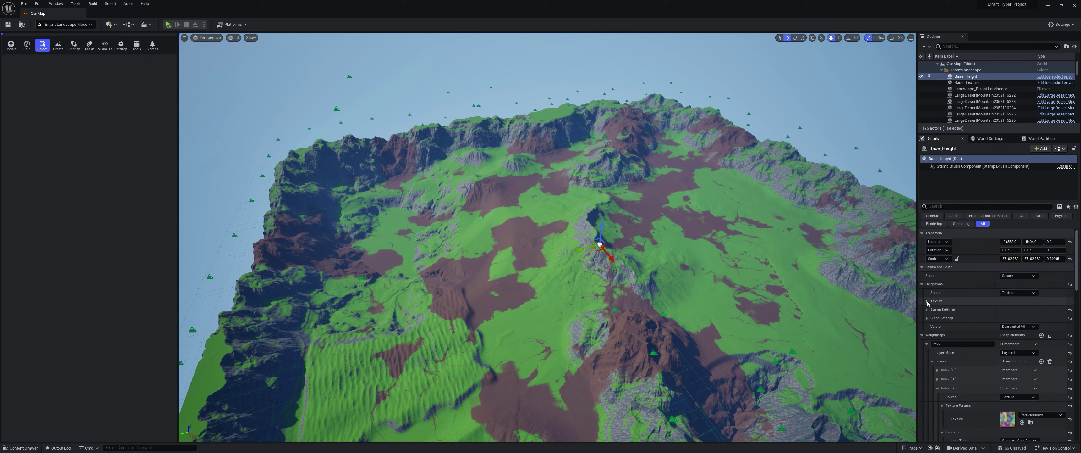
{"action": "left_click", "coordinate": [922, 284]}
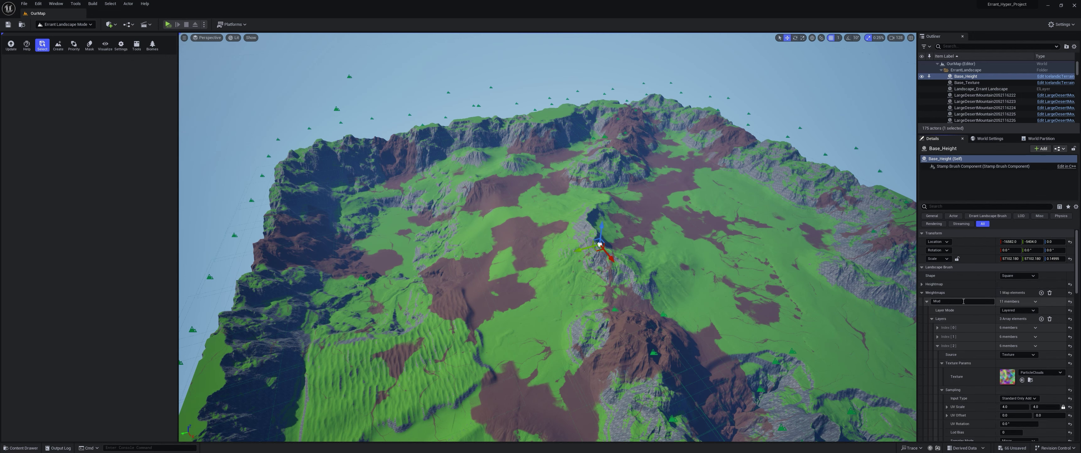
{"action": "left_click", "coordinate": [1050, 293]}
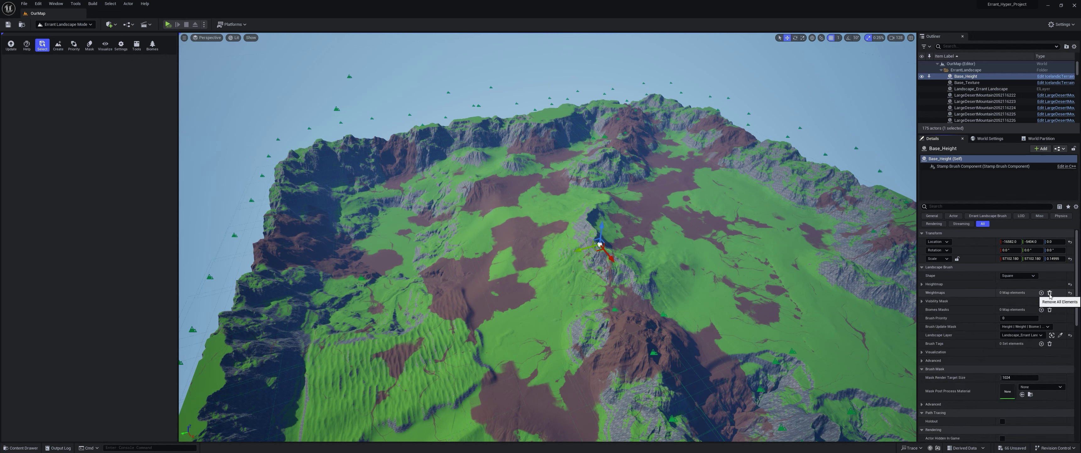
{"action": "key", "text": "d"}
{"action": "right_click_drag", "start_coordinate": [499, 243], "coordinate": [306, 286]}
{"action": "scroll", "coordinate": [499, 243], "scroll_direction": "up", "scroll_amount": 1}
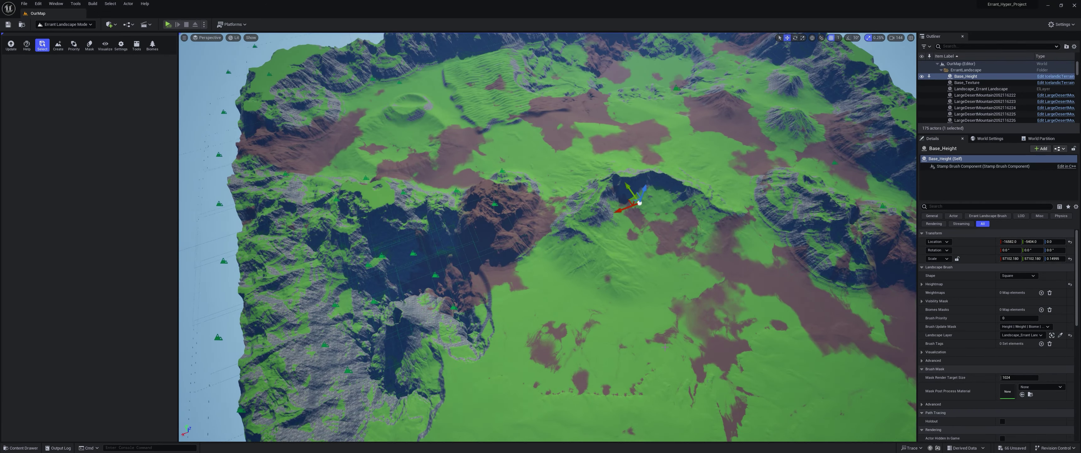
Hide the Base_Texture brush, inspect the terrain around the central peak, and show the brush again
{"action": "left_click", "coordinate": [965, 83]}
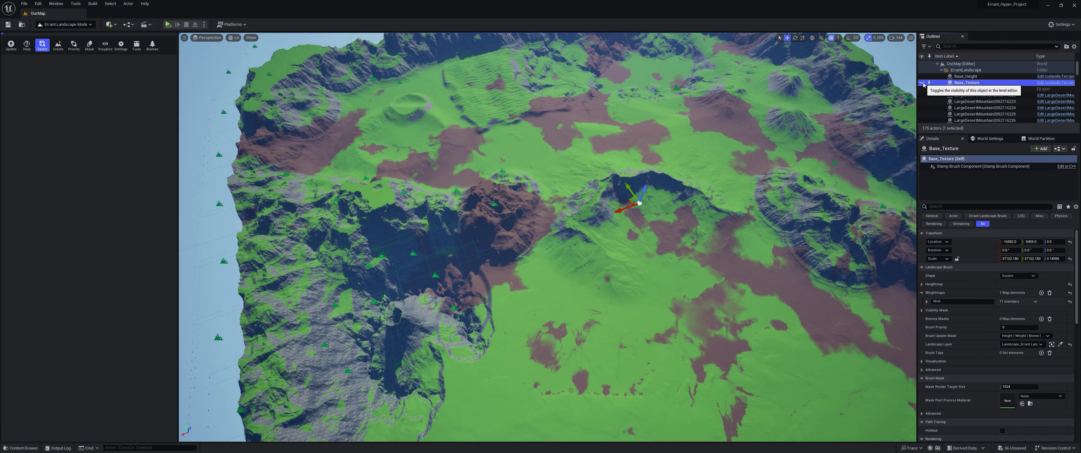
{"action": "left_click", "coordinate": [923, 84]}
{"action": "right_click_drag", "start_coordinate": [547, 237], "coordinate": [705, 256]}
{"action": "right_click_drag", "start_coordinate": [813, 188], "coordinate": [805, 184]}
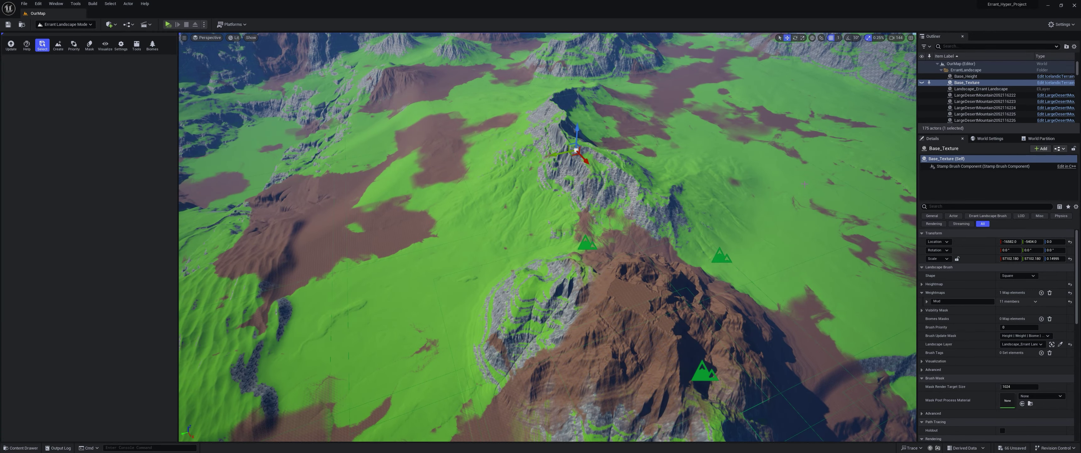
{"action": "left_click", "coordinate": [923, 83]}
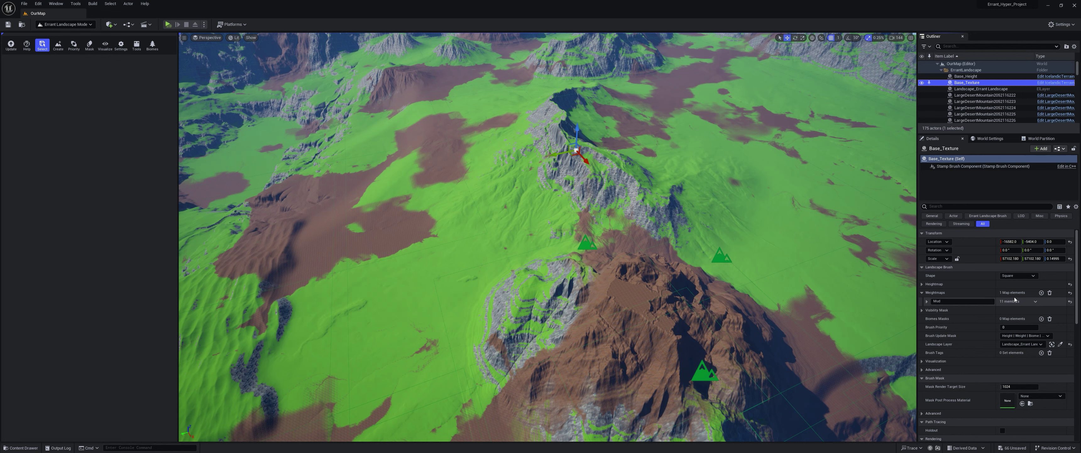
Expand the Base_Texture brush's Mud layers and examine the coverage across the valley and surrounding mountains
{"action": "left_click", "coordinate": [927, 301]}
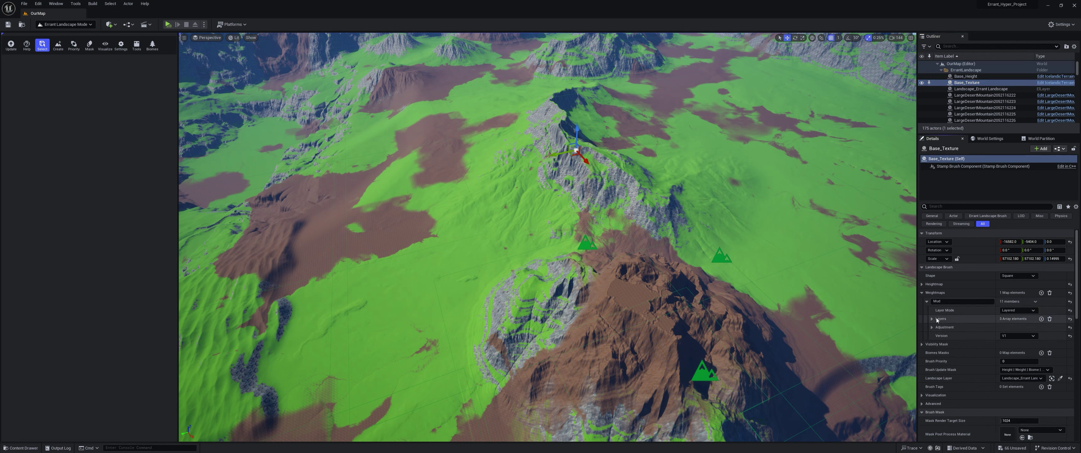
{"action": "left_click", "coordinate": [931, 319]}
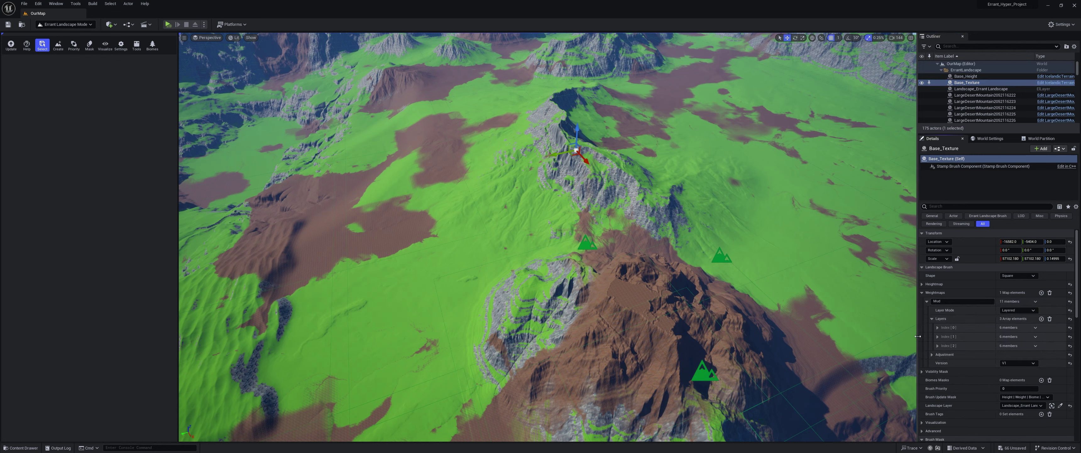
{"action": "scroll", "coordinate": [934, 365], "scroll_direction": "down", "scroll_amount": 3}
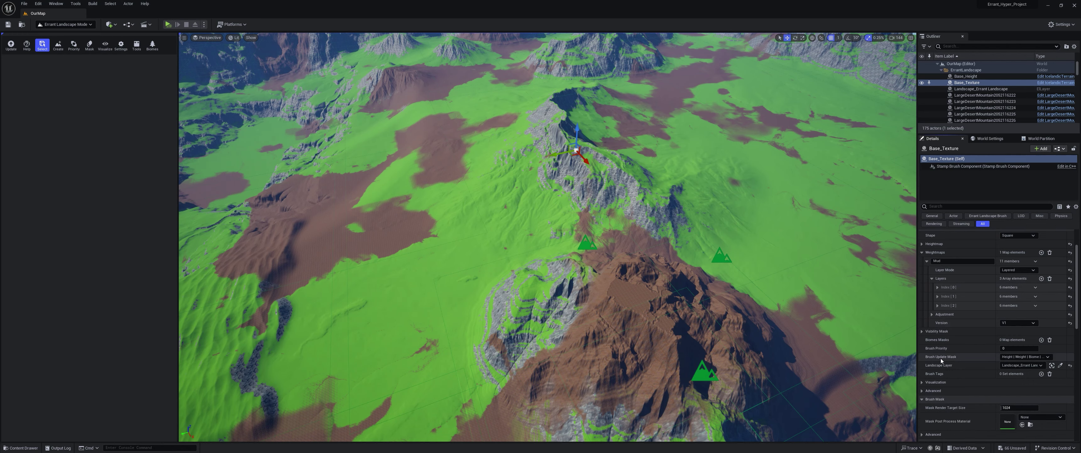
{"action": "right_click_drag", "start_coordinate": [688, 297], "coordinate": [625, 335]}
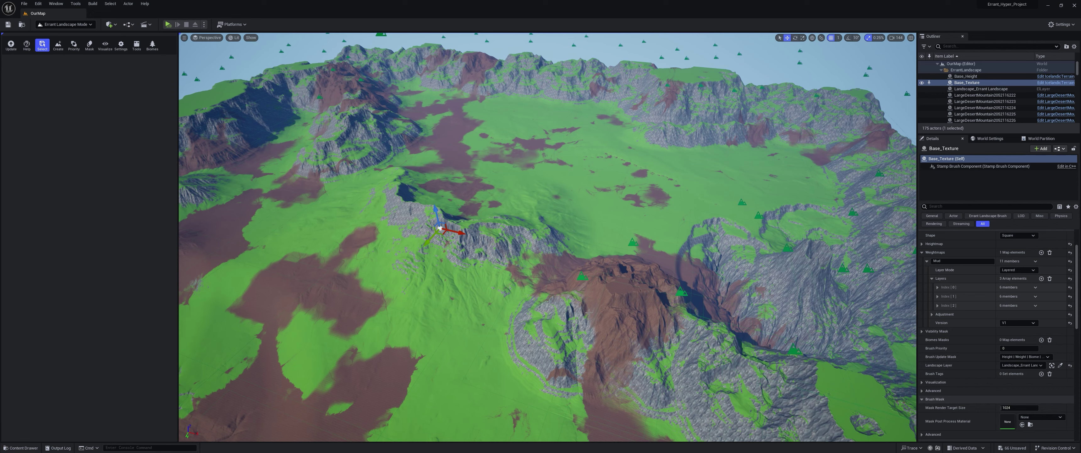
{"action": "right_click_drag", "start_coordinate": [693, 191], "coordinate": [637, 220]}
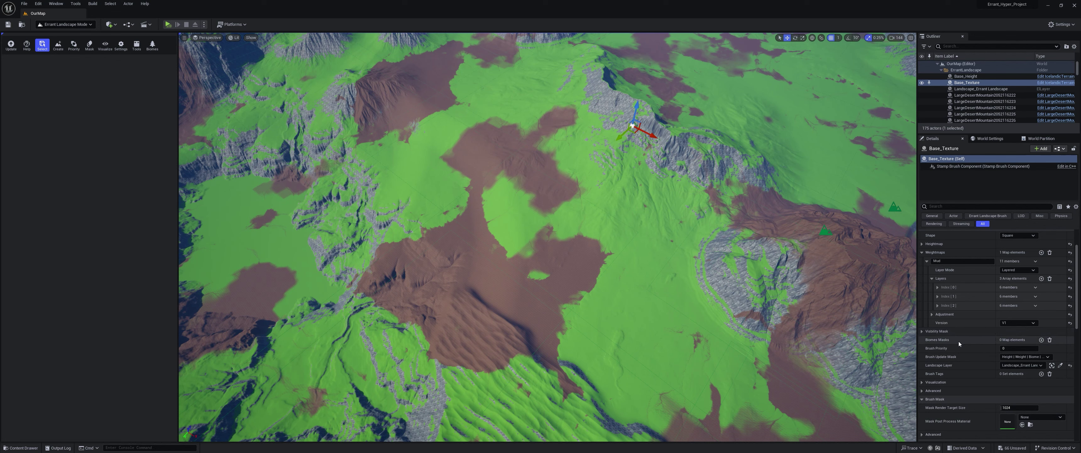
Try out a biome mask entry on the Base_Texture brush, view its settings and remove it
{"action": "left_click", "coordinate": [1042, 340]}
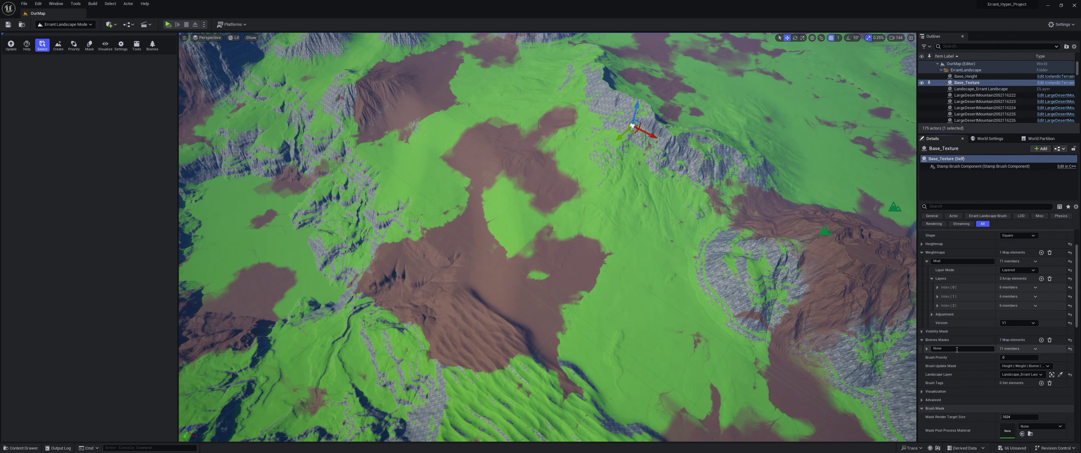
{"action": "scroll", "coordinate": [971, 368], "scroll_direction": "down", "scroll_amount": 4}
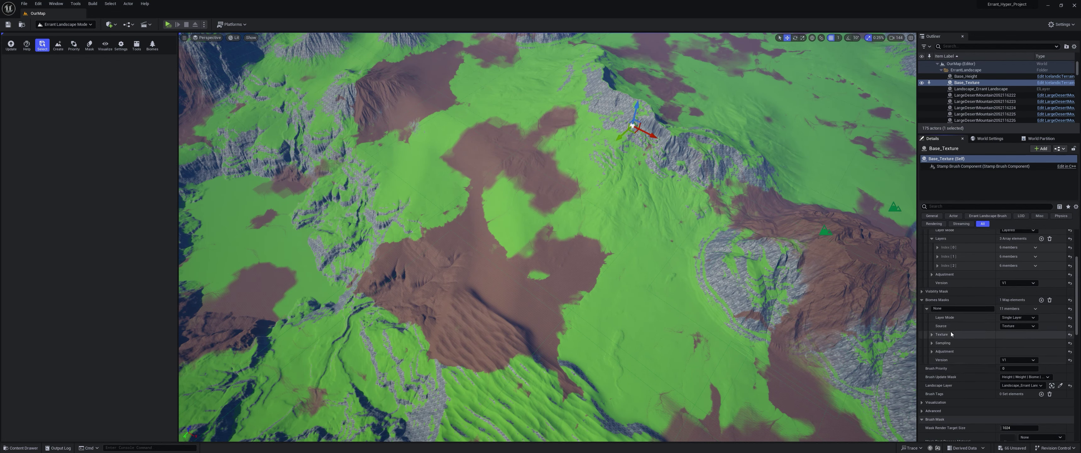
{"action": "left_click", "coordinate": [922, 300]}
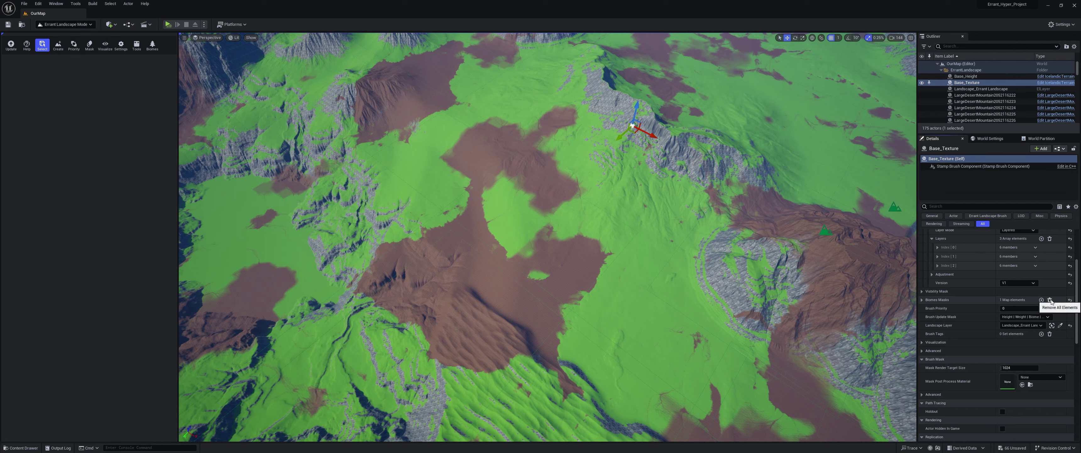
{"action": "scroll", "coordinate": [952, 322], "scroll_direction": "up", "scroll_amount": 6}
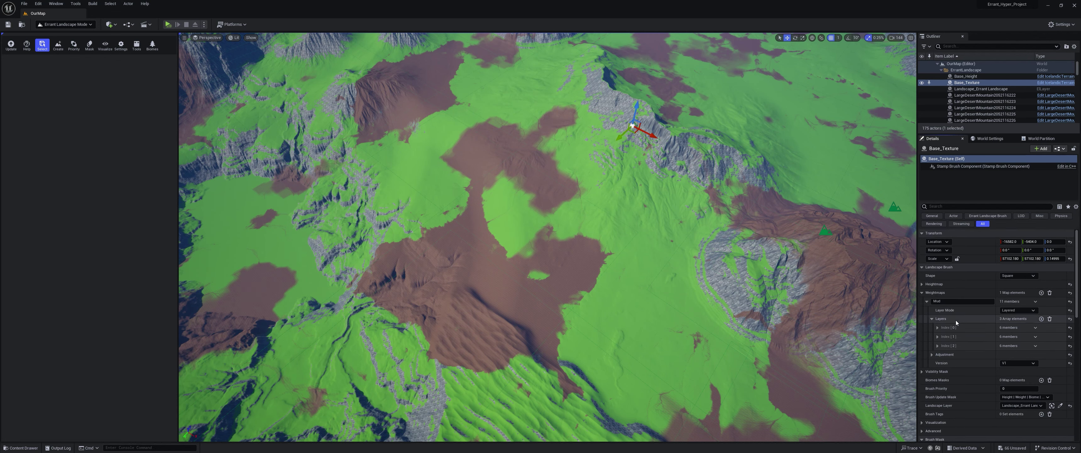
{"action": "scroll", "coordinate": [958, 328], "scroll_direction": "down", "scroll_amount": 4}
{"action": "scroll", "coordinate": [959, 342], "scroll_direction": "up", "scroll_amount": 4}
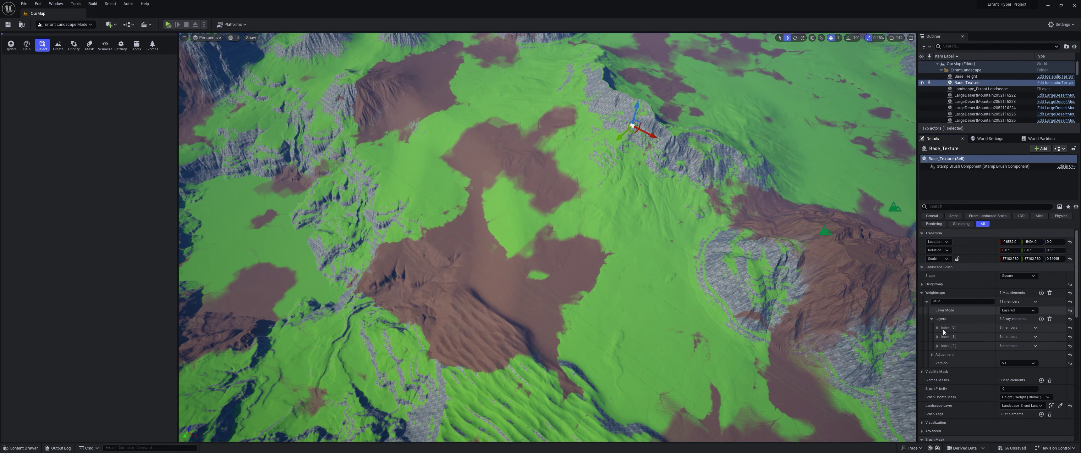
{"action": "scroll", "coordinate": [953, 355], "scroll_direction": "down", "scroll_amount": 4}
{"action": "scroll", "coordinate": [953, 355], "scroll_direction": "down", "scroll_amount": 4}
{"action": "scroll", "coordinate": [952, 355], "scroll_direction": "up", "scroll_amount": 8}
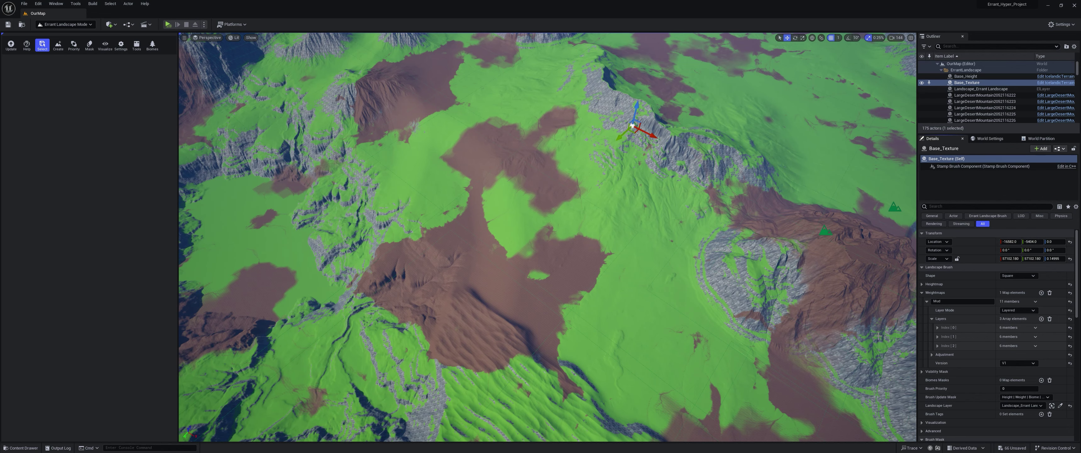
Switch to mask painting for the Base_Texture brush and view its mask preview over the landscape
{"action": "left_click", "coordinate": [89, 45]}
{"action": "key", "text": "s"}
{"action": "scroll", "coordinate": [471, 233], "scroll_direction": "up", "scroll_amount": 2}
{"action": "right_click_drag", "start_coordinate": [469, 234], "coordinate": [490, 231]}
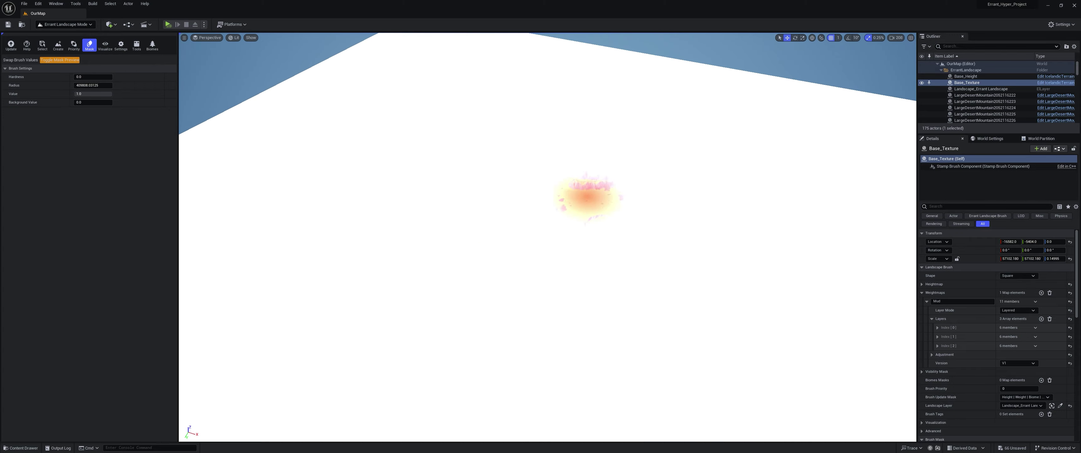
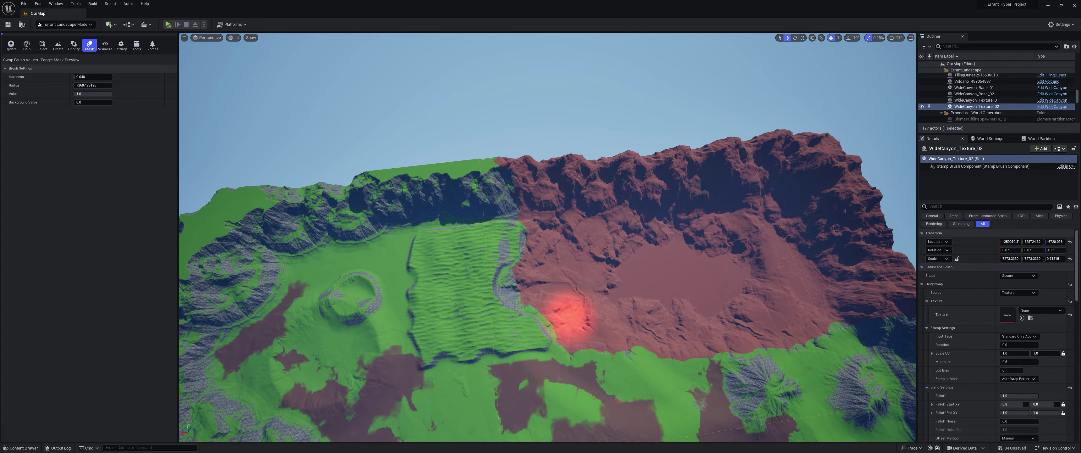
Select the WideCanyon_Texture_01 brush and set the mask painting hardness and value to 0 for its canyon edge
{"action": "left_click_drag", "start_coordinate": [668, 285], "coordinate": [697, 267], "text": "alt"}
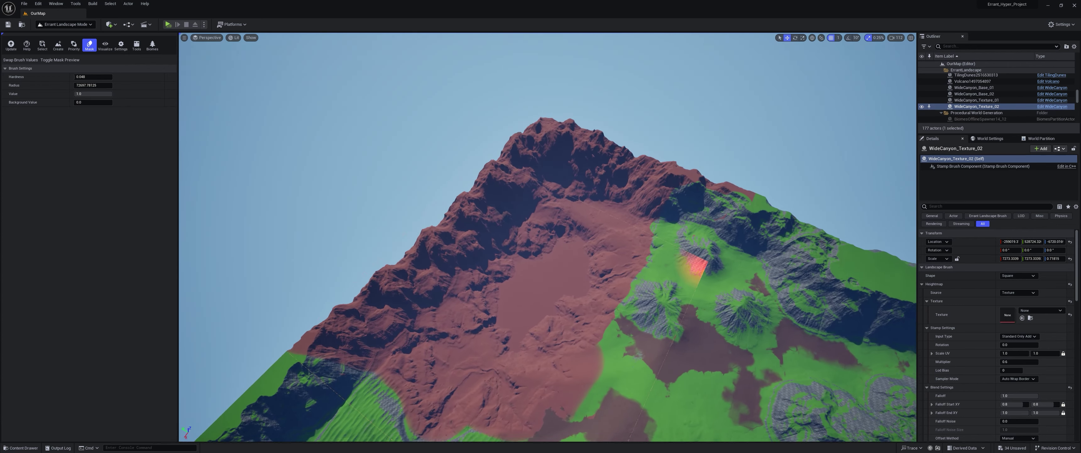
{"action": "right_click_drag", "start_coordinate": [697, 268], "coordinate": [700, 280]}
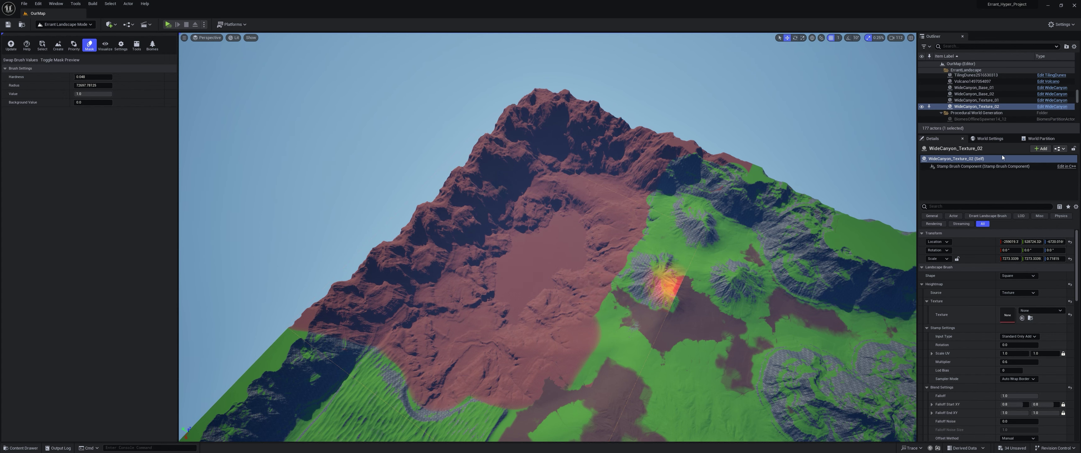
{"action": "left_click", "coordinate": [964, 100]}
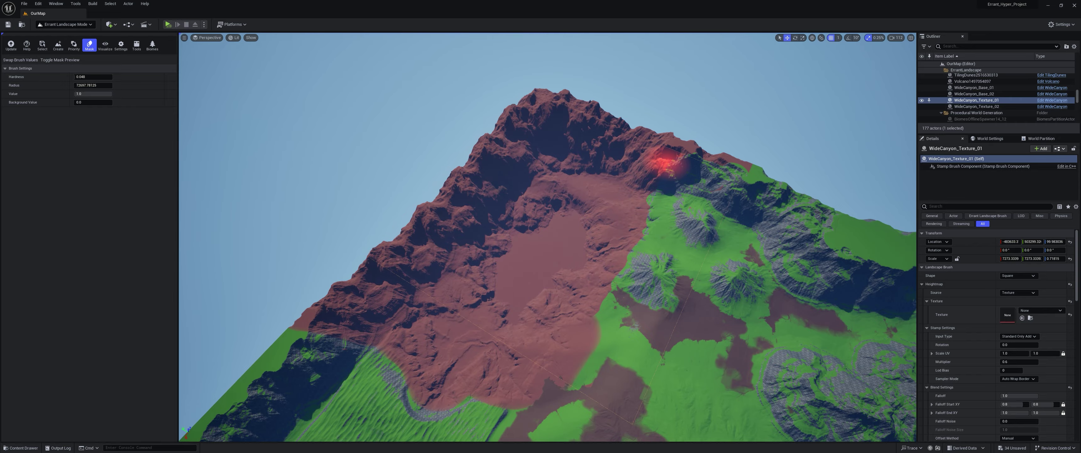
{"action": "left_click_drag", "start_coordinate": [601, 289], "coordinate": [547, 289], "text": "alt"}
{"action": "key", "text": "w"}
{"action": "mouse_move", "coordinate": [547, 289]}
{"action": "right_mouse_down"}
{"action": "mouse_move", "coordinate": [510, 273]}
{"action": "mouse_move", "coordinate": [506, 206]}
{"action": "mouse_move", "coordinate": [510, 231]}
{"action": "mouse_move", "coordinate": [588, 277]}
{"action": "mouse_move", "coordinate": [577, 294]}
{"action": "mouse_move", "coordinate": [588, 304]}
{"action": "mouse_move", "coordinate": [607, 292]}
{"action": "right_mouse_up"}
{"action": "key", "text": "s"}
{"action": "key", "text": "w"}
{"action": "key", "text": "s"}
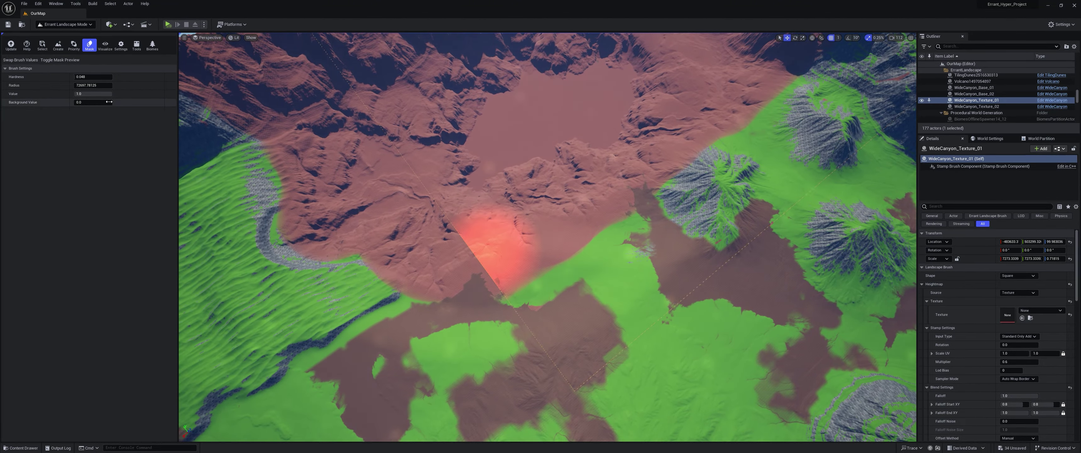
{"action": "left_click_drag", "start_coordinate": [104, 77], "coordinate": [77, 77]}
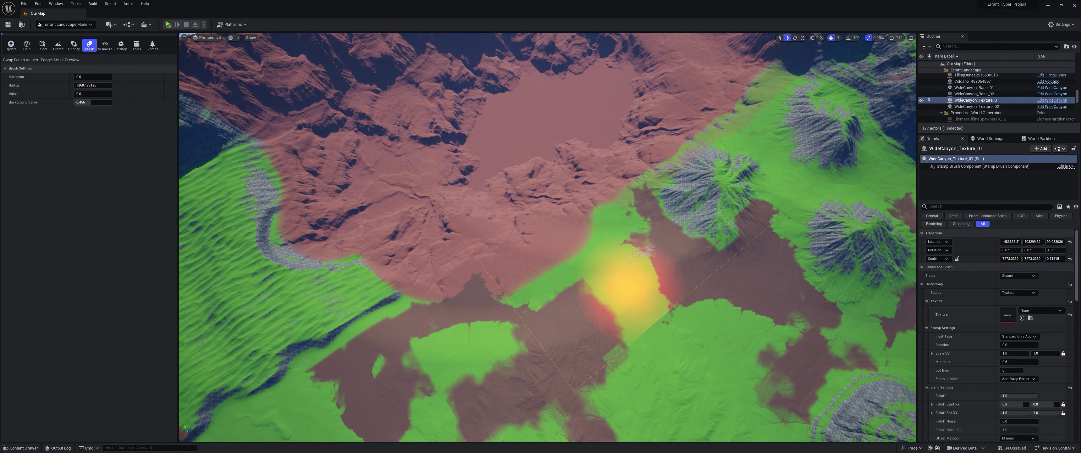
Select the WideCanyon_Texture_02 brush and examine the mask preview where the canyon meets the valley, dunes and mountains
{"action": "mouse_move", "coordinate": [688, 262]}
{"action": "right_mouse_down"}
{"action": "mouse_move", "coordinate": [639, 282]}
{"action": "mouse_move", "coordinate": [655, 273]}
{"action": "right_mouse_up"}
{"action": "left_click", "coordinate": [977, 107]}
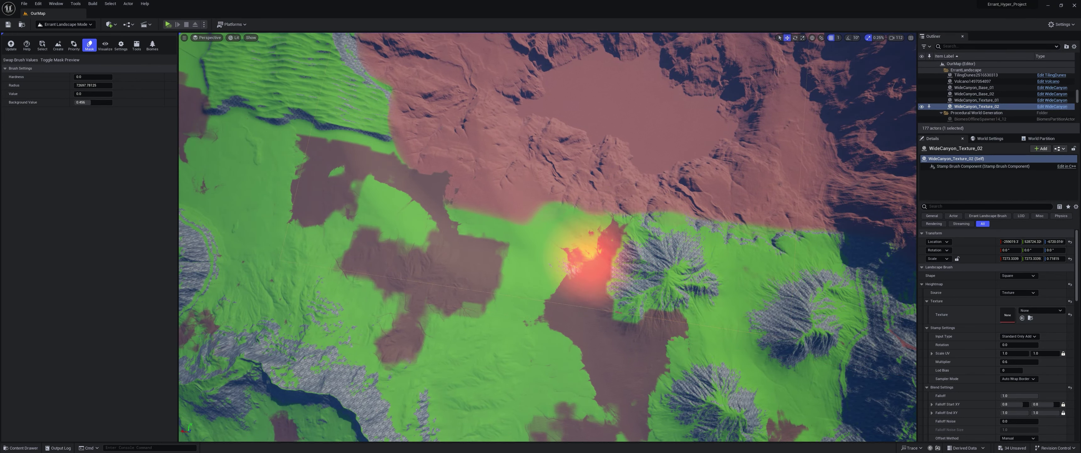
{"action": "mouse_move", "coordinate": [535, 242]}
{"action": "right_mouse_down"}
{"action": "mouse_move", "coordinate": [579, 254]}
{"action": "mouse_move", "coordinate": [475, 273]}
{"action": "right_mouse_up"}
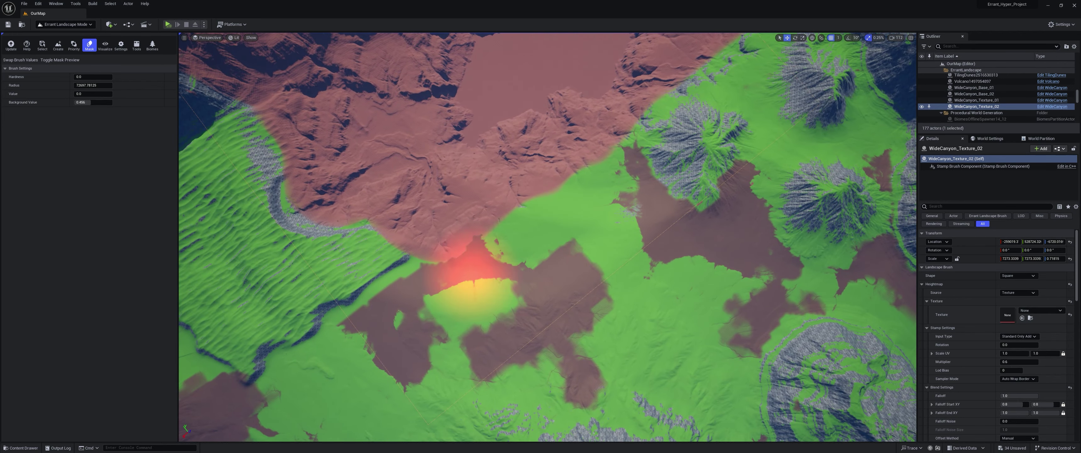
{"action": "right_click_drag", "start_coordinate": [386, 290], "coordinate": [516, 273]}
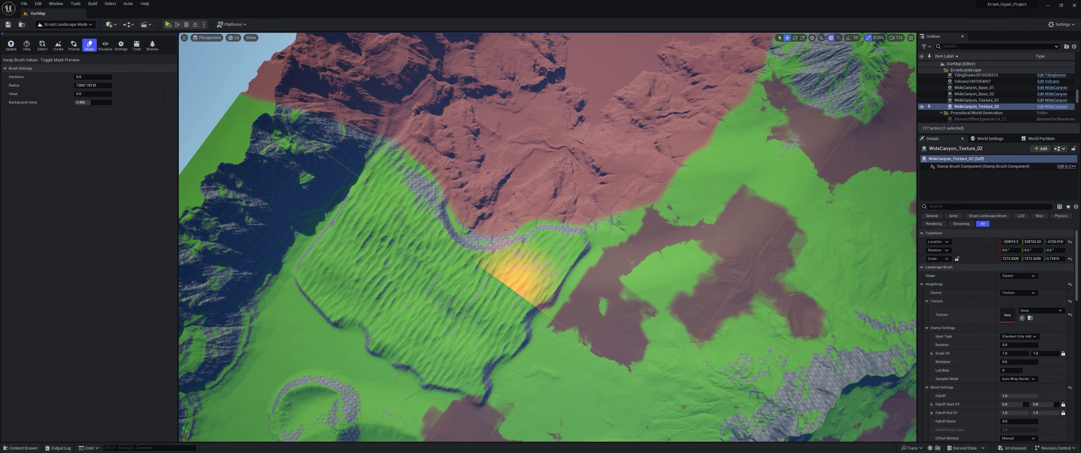
{"action": "mouse_move", "coordinate": [588, 309]}
{"action": "right_mouse_down"}
{"action": "mouse_move", "coordinate": [526, 253]}
{"action": "mouse_move", "coordinate": [543, 226]}
{"action": "right_mouse_up"}
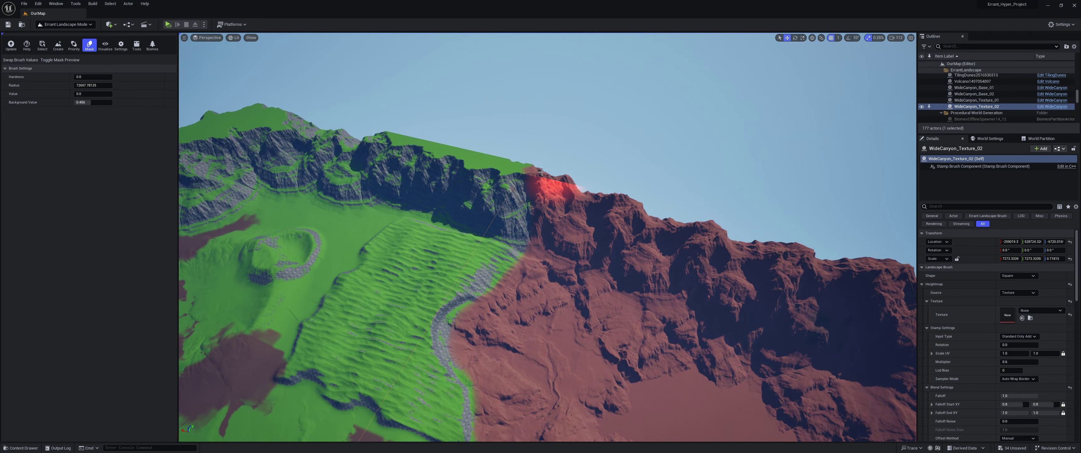
{"action": "mouse_move", "coordinate": [607, 331]}
{"action": "right_mouse_down"}
{"action": "mouse_move", "coordinate": [621, 304]}
{"action": "mouse_move", "coordinate": [573, 300]}
{"action": "mouse_move", "coordinate": [608, 354]}
{"action": "mouse_move", "coordinate": [632, 336]}
{"action": "mouse_move", "coordinate": [680, 361]}
{"action": "mouse_move", "coordinate": [671, 269]}
{"action": "mouse_move", "coordinate": [852, 267]}
{"action": "right_mouse_up"}
{"action": "key", "text": "w"}
{"action": "right_click_drag", "start_coordinate": [548, 238], "coordinate": [638, 315]}
{"action": "key", "text": "w"}
{"action": "scroll", "coordinate": [655, 256], "scroll_direction": "up", "scroll_amount": 2}
{"action": "key", "text": "w"}
{"action": "scroll", "coordinate": [621, 273], "scroll_direction": "up", "scroll_amount": 1}
{"action": "right_click_drag", "start_coordinate": [504, 269], "coordinate": [546, 293]}
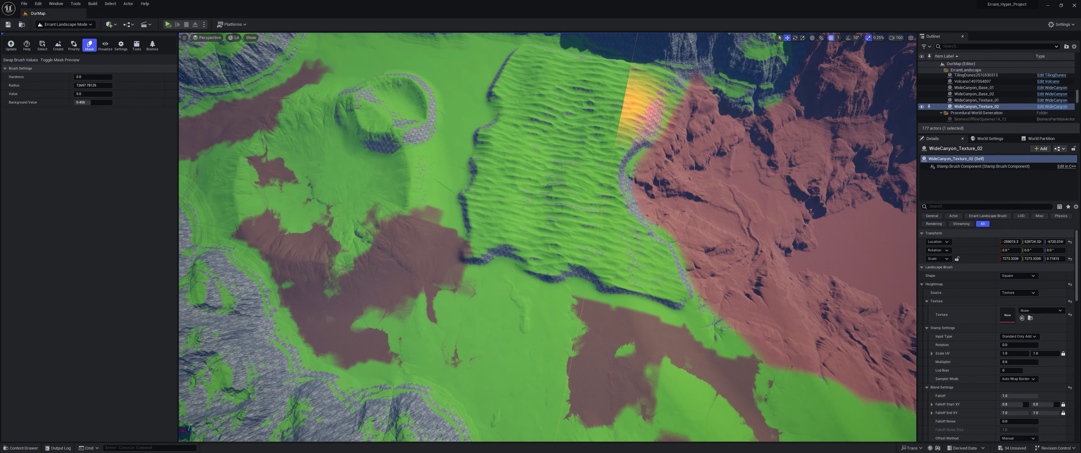
{"action": "mouse_move", "coordinate": [592, 234]}
{"action": "right_mouse_down"}
{"action": "mouse_move", "coordinate": [629, 197]}
{"action": "mouse_move", "coordinate": [663, 189]}
{"action": "mouse_move", "coordinate": [642, 240]}
{"action": "mouse_move", "coordinate": [798, 180]}
{"action": "mouse_move", "coordinate": [697, 226]}
{"action": "mouse_move", "coordinate": [637, 239]}
{"action": "right_mouse_up"}
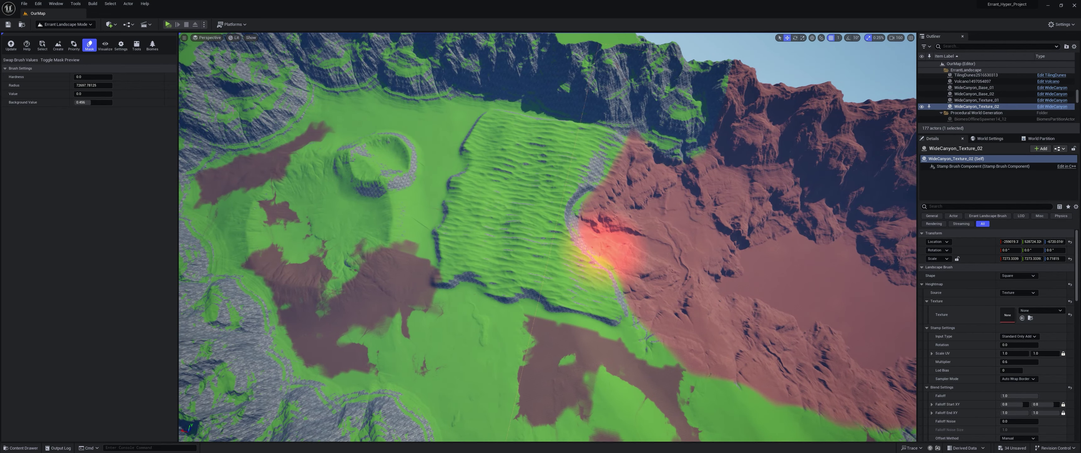
Switch to Landscape painting, unlock the Errant Landscape edit layer and paint the Sand layer over the rippled dune field
{"action": "left_click", "coordinate": [81, 25]}
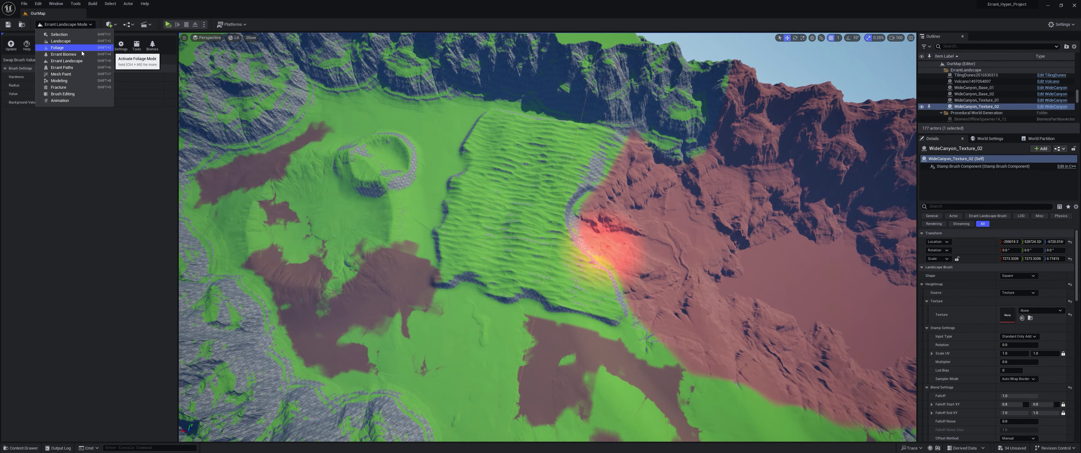
{"action": "left_click", "coordinate": [77, 42]}
{"action": "right_click_drag", "start_coordinate": [546, 236], "coordinate": [477, 242]}
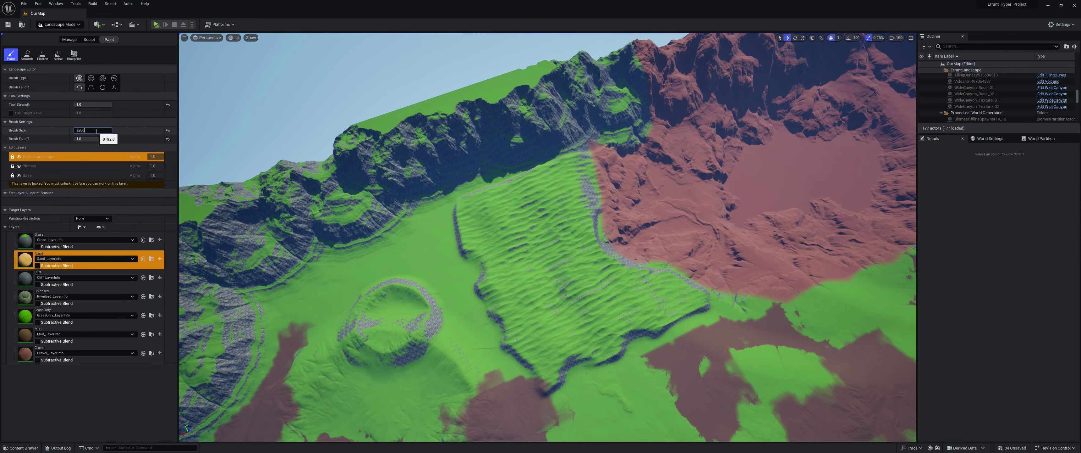
{"action": "left_click", "coordinate": [575, 331]}
{"action": "left_click", "coordinate": [605, 238]}
{"action": "left_click", "coordinate": [13, 156]}
{"action": "left_click_drag", "start_coordinate": [588, 289], "coordinate": [683, 294]}
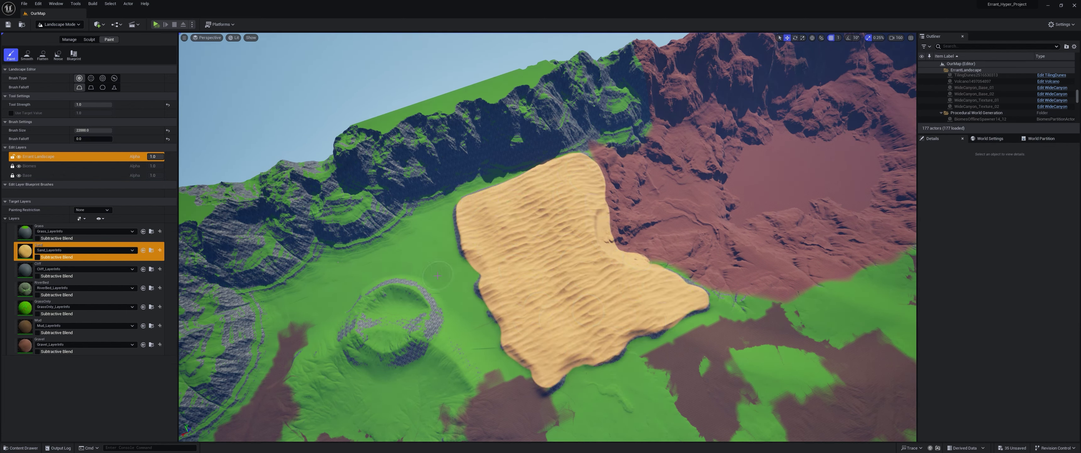
Raise the brush falloff to about 0.98 and paint soft Sand edges around the dunes and into the canyon
{"action": "left_click_drag", "start_coordinate": [76, 139], "coordinate": [111, 139]}
{"action": "right_click_drag", "start_coordinate": [438, 275], "coordinate": [473, 268]}
{"action": "left_click_drag", "start_coordinate": [473, 268], "coordinate": [797, 252]}
{"action": "right_click_drag", "start_coordinate": [447, 290], "coordinate": [459, 319]}
{"action": "left_click_drag", "start_coordinate": [458, 319], "coordinate": [312, 176]}
{"action": "right_click_drag", "start_coordinate": [313, 176], "coordinate": [512, 129]}
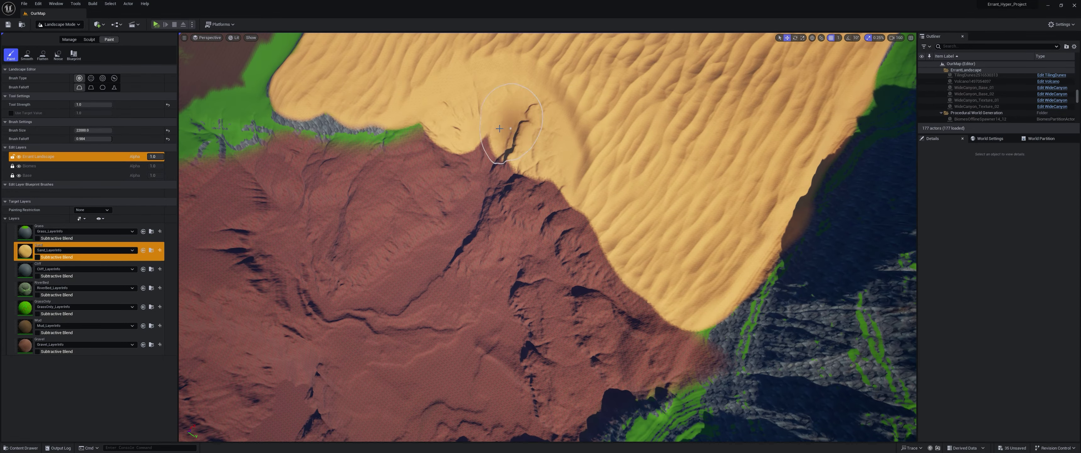
{"action": "left_click_drag", "start_coordinate": [511, 129], "coordinate": [374, 121]}
{"action": "right_click_drag", "start_coordinate": [374, 121], "coordinate": [420, 122]}
Reduce the brush size, paint a narrower Sand stroke running from the dunes, and save the level
{"action": "left_click_drag", "start_coordinate": [99, 130], "coordinate": [94, 130]}
{"action": "mouse_move", "coordinate": [507, 208]}
{"action": "left_mouse_down"}
{"action": "mouse_move", "coordinate": [488, 358]}
{"action": "mouse_move", "coordinate": [499, 355]}
{"action": "left_mouse_up"}
{"action": "mouse_move", "coordinate": [500, 355]}
{"action": "right_mouse_down"}
{"action": "mouse_move", "coordinate": [558, 294]}
{"action": "mouse_move", "coordinate": [549, 296]}
{"action": "right_mouse_up"}
{"action": "right_click_drag", "start_coordinate": [476, 295], "coordinate": [477, 295]}
{"action": "right_click_drag", "start_coordinate": [465, 342], "coordinate": [466, 343]}
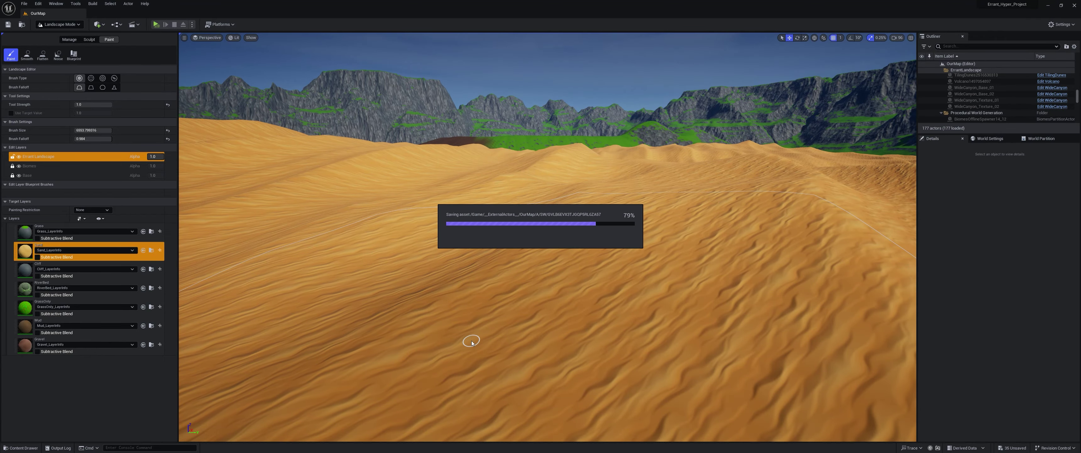
{"action": "right_click_drag", "start_coordinate": [633, 332], "coordinate": [645, 334]}
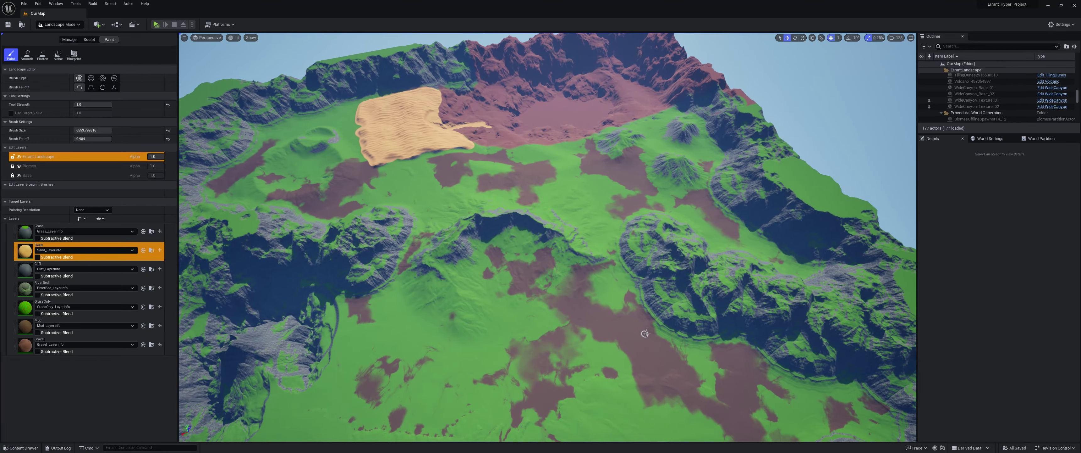
Switch to Errant Biomes mode and examine the mud patches and the painted biome areas across the landscape
{"action": "left_click", "coordinate": [70, 25]}
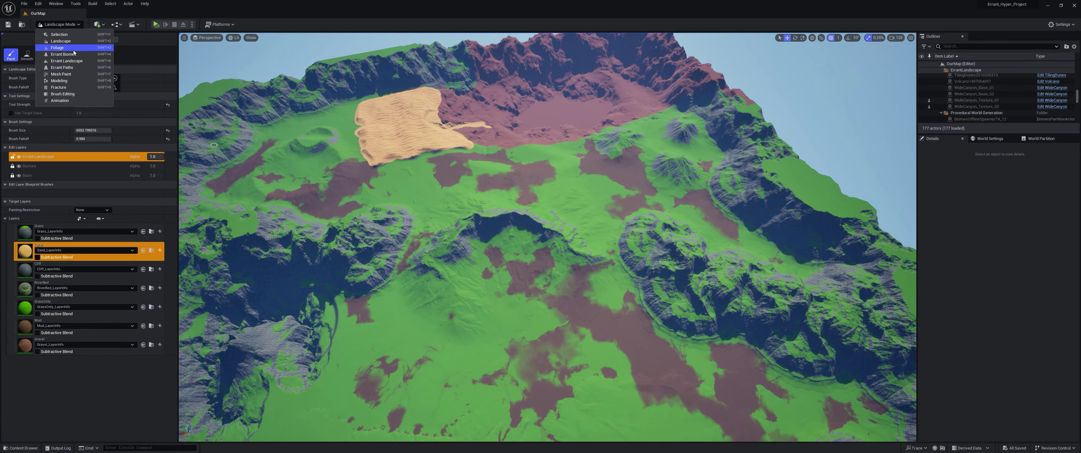
{"action": "left_click", "coordinate": [63, 54]}
{"action": "right_click_drag", "start_coordinate": [478, 283], "coordinate": [478, 283]}
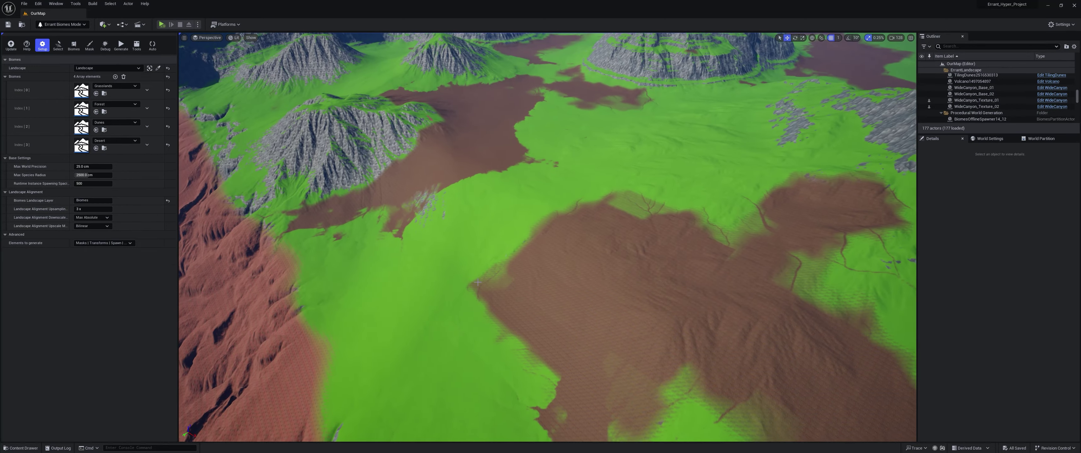
{"action": "right_click_drag", "start_coordinate": [609, 299], "coordinate": [609, 299]}
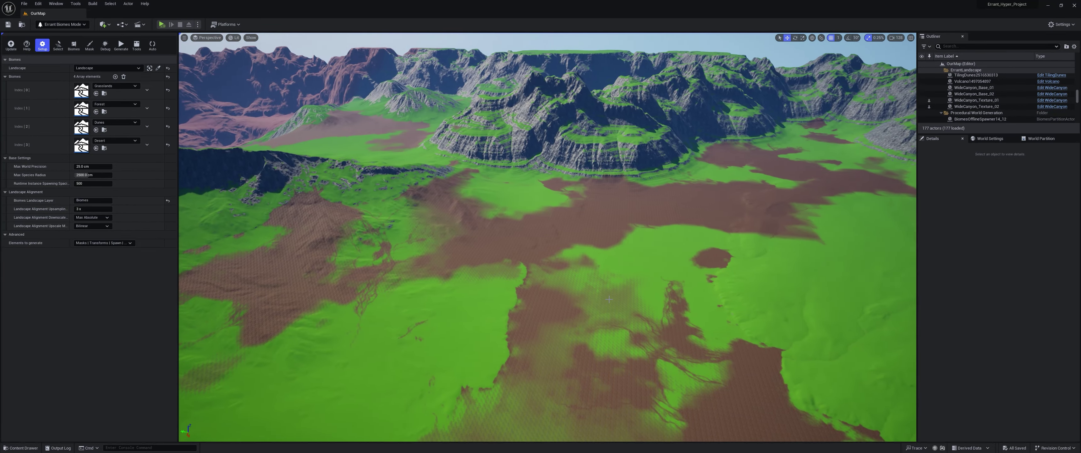
{"action": "right_click_drag", "start_coordinate": [691, 192], "coordinate": [647, 193]}
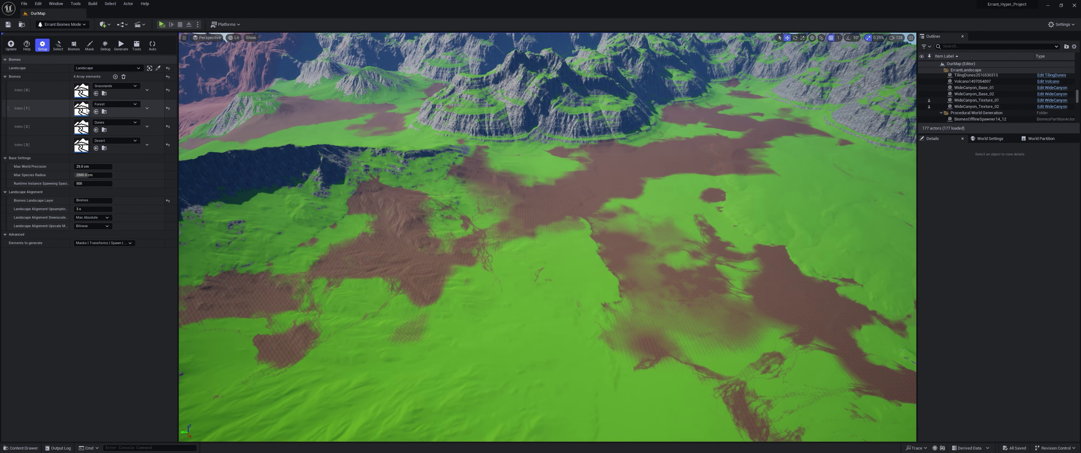
{"action": "left_click", "coordinate": [73, 46]}
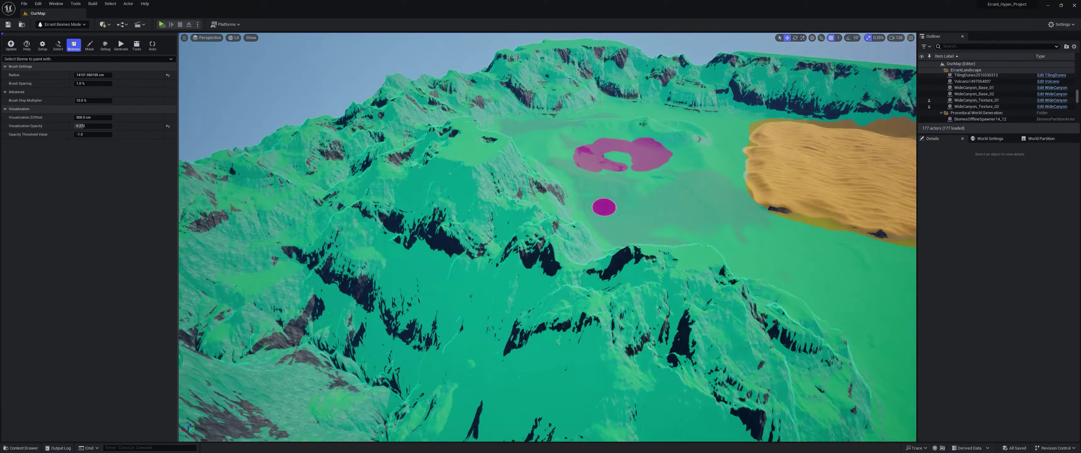
{"action": "right_click_drag", "start_coordinate": [605, 207], "coordinate": [773, 219]}
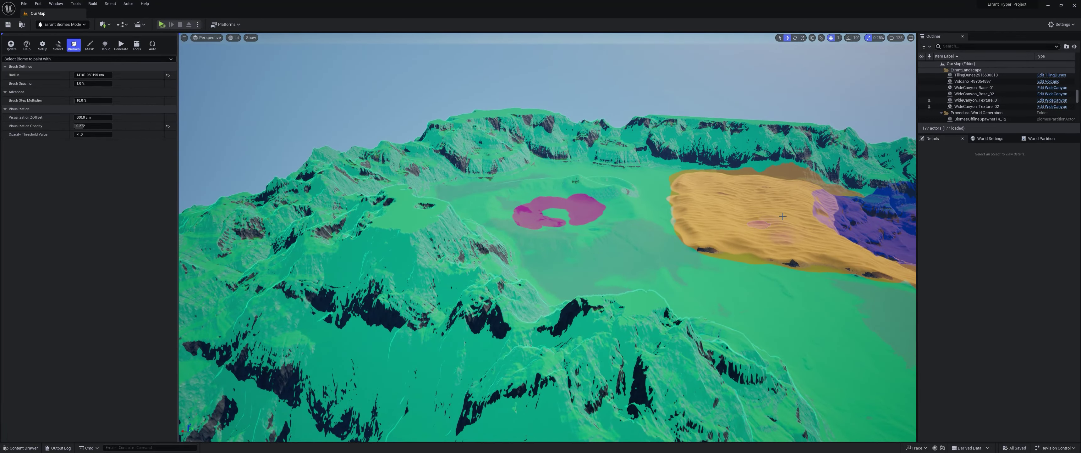
{"action": "right_click_drag", "start_coordinate": [609, 215], "coordinate": [676, 203]}
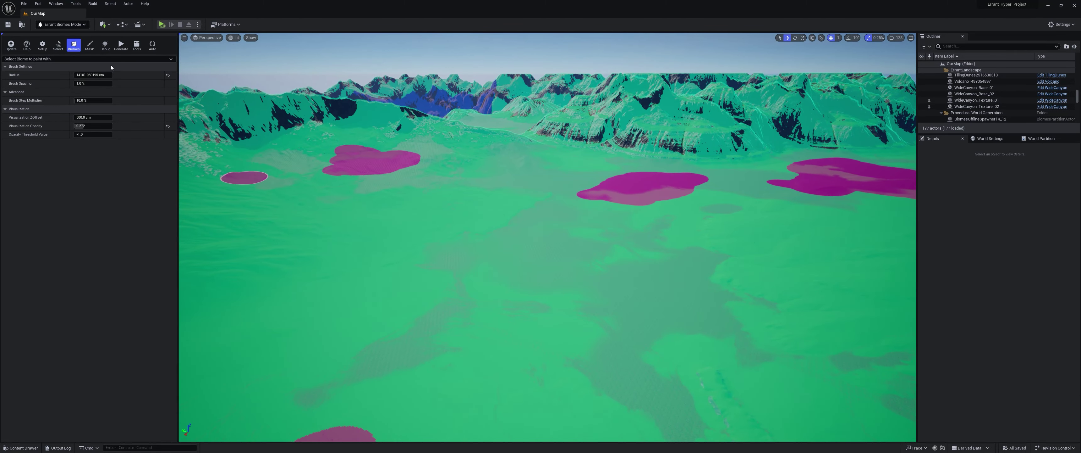
Open the Grasslands biome from the biome setup, followed by its Grasslands_SubBiome and the Grasslands_Rocks species
{"action": "left_click", "coordinate": [42, 45]}
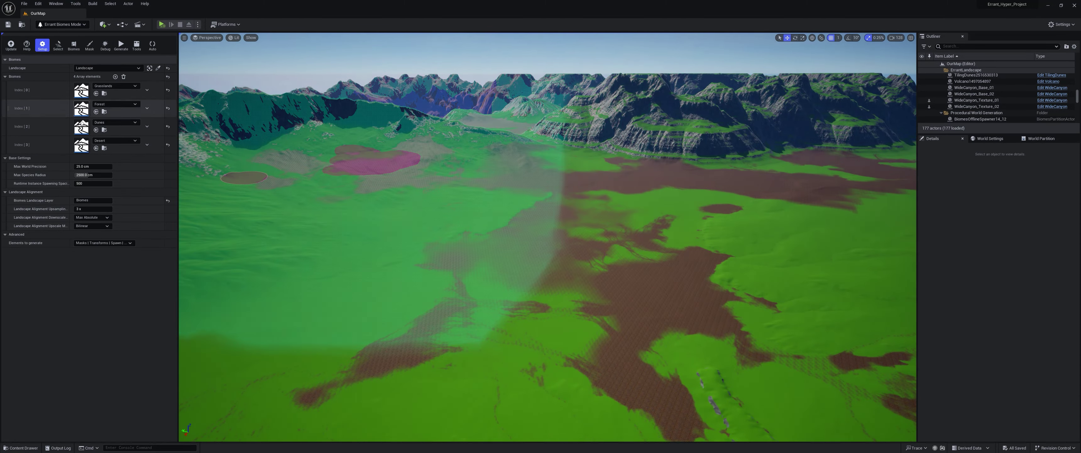
{"action": "double_click", "coordinate": [81, 92]}
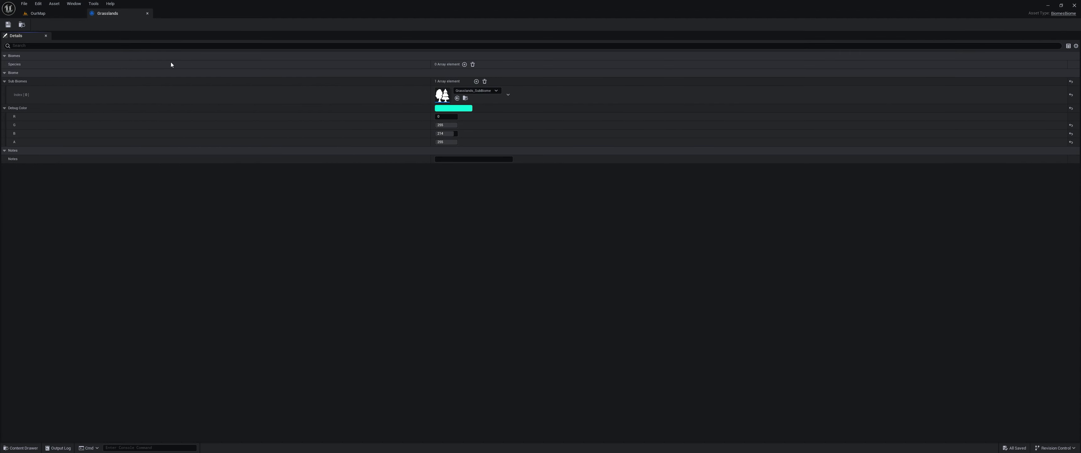
{"action": "double_click", "coordinate": [445, 96]}
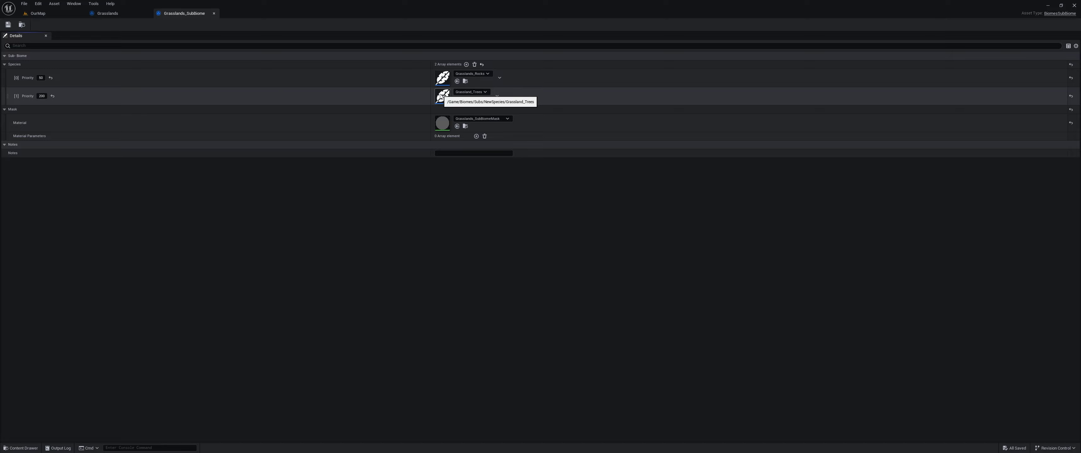
{"action": "double_click", "coordinate": [444, 79]}
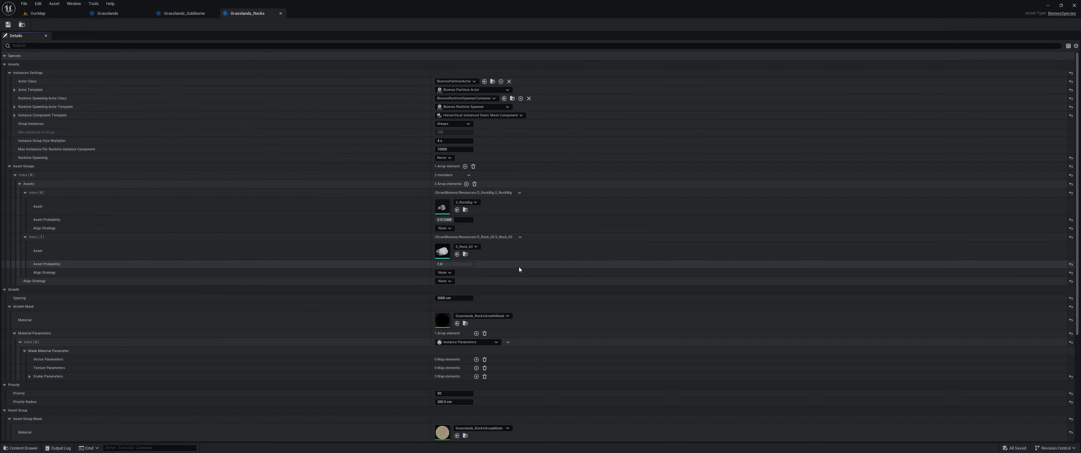
Return to the OurMap level, select landscape components in the mud and grass areas and generate their biomes
{"action": "left_click", "coordinate": [66, 14]}
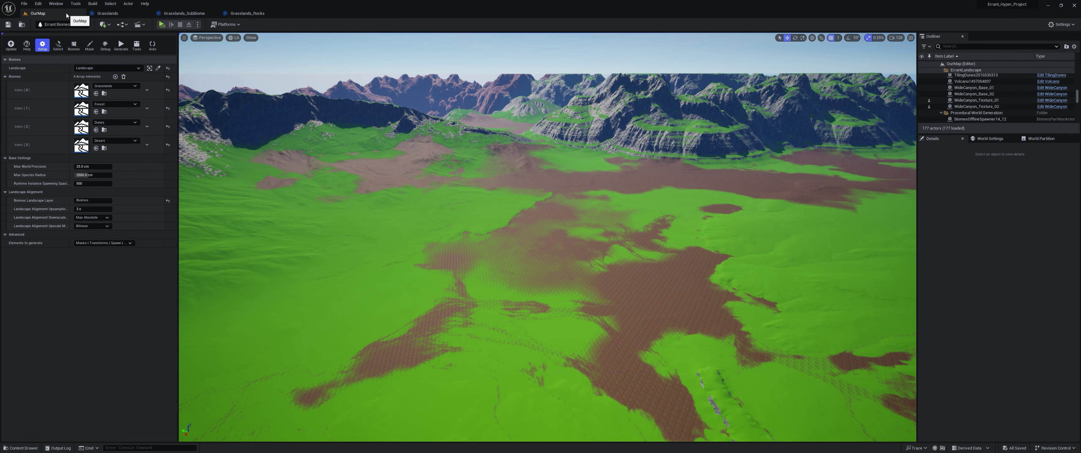
{"action": "right_click_drag", "start_coordinate": [534, 258], "coordinate": [529, 287]}
{"action": "key", "text": "w"}
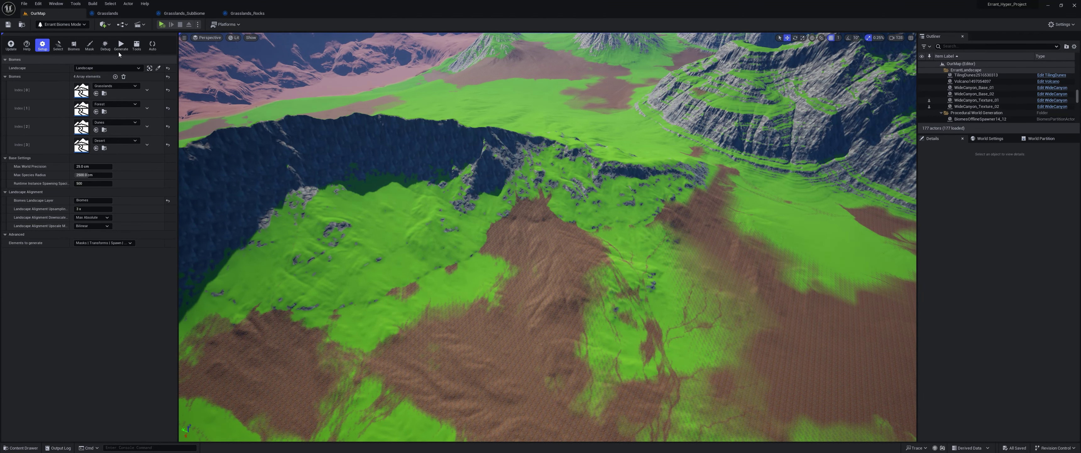
{"action": "left_click", "coordinate": [58, 45]}
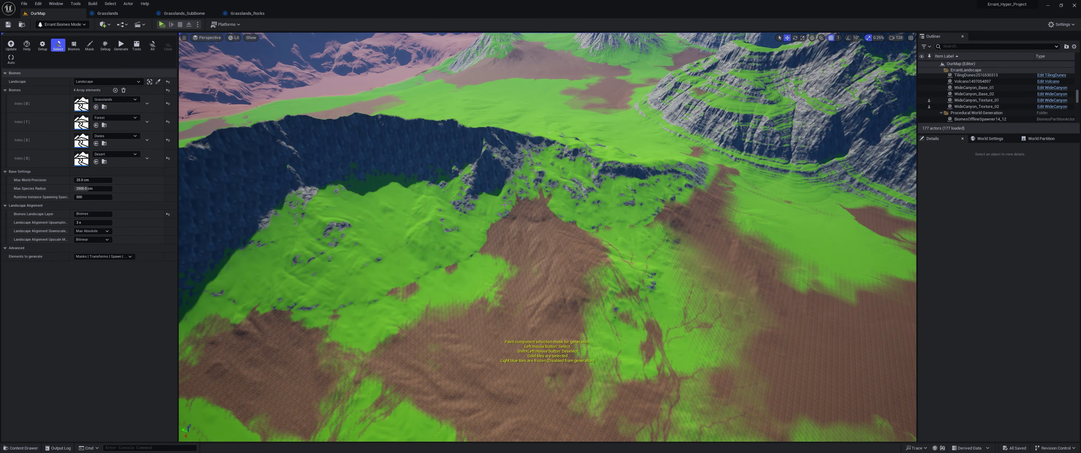
{"action": "left_click", "coordinate": [514, 192]}
{"action": "right_click_drag", "start_coordinate": [515, 198], "coordinate": [411, 139]}
{"action": "left_click", "coordinate": [568, 219]}
{"action": "right_click_drag", "start_coordinate": [537, 220], "coordinate": [579, 265]}
{"action": "left_click", "coordinate": [582, 242]}
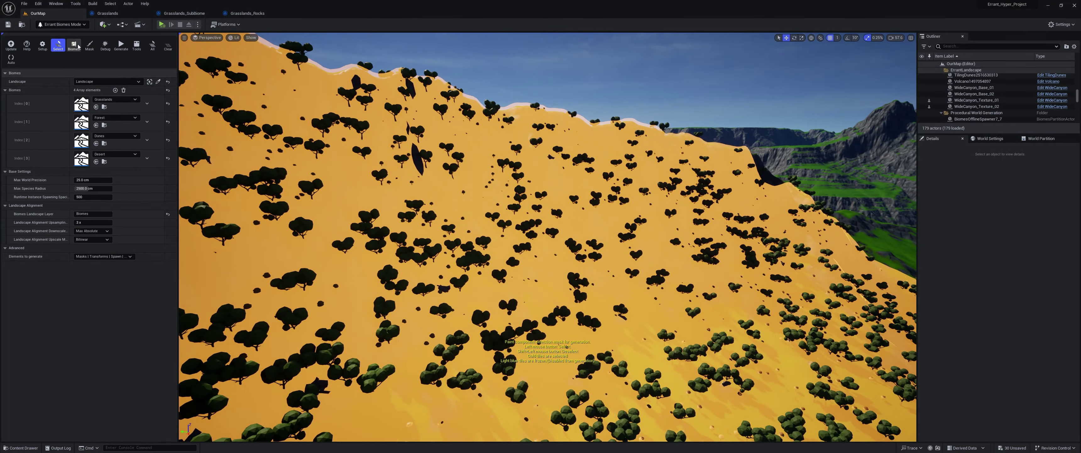
Go back to the biome setup and examine how the generated trees and rocks spread over mud and grass
{"action": "left_click", "coordinate": [43, 46]}
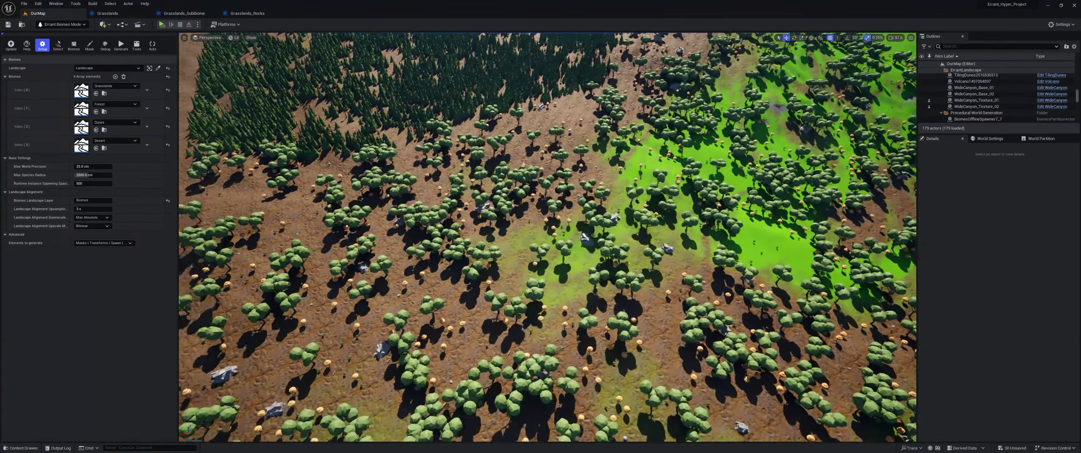
{"action": "right_click_drag", "start_coordinate": [496, 245], "coordinate": [500, 250]}
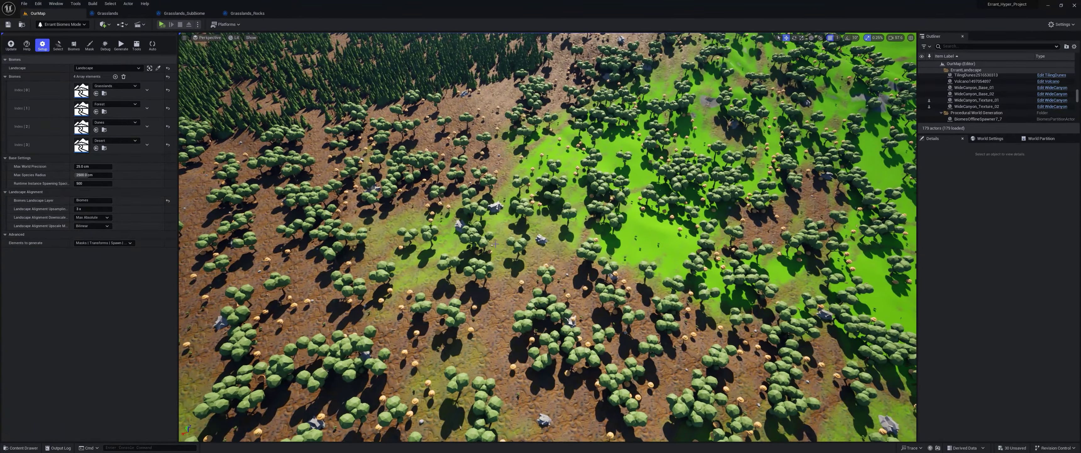
{"action": "right_click_drag", "start_coordinate": [670, 175], "coordinate": [649, 218]}
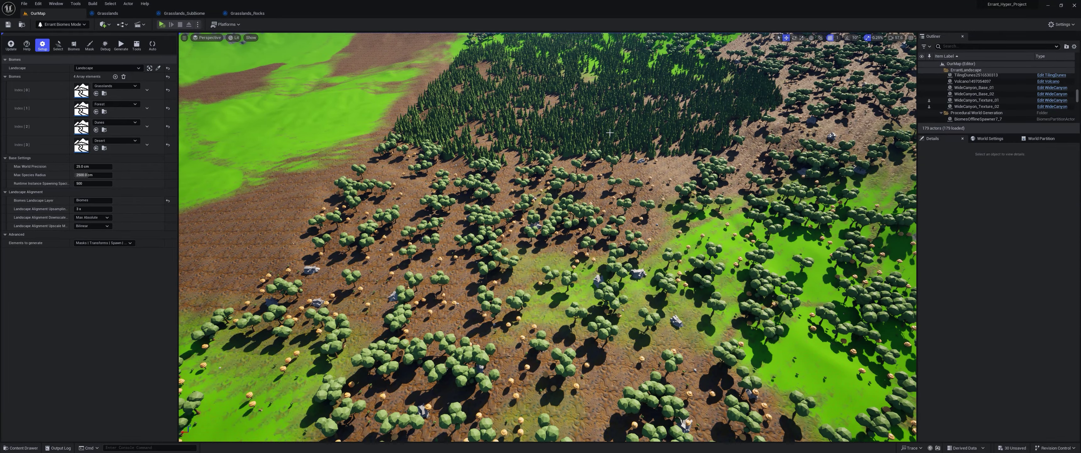
{"action": "mouse_move", "coordinate": [548, 237]}
{"action": "right_mouse_down"}
{"action": "mouse_move", "coordinate": [596, 201]}
{"action": "mouse_move", "coordinate": [542, 239]}
{"action": "mouse_move", "coordinate": [537, 224]}
{"action": "mouse_move", "coordinate": [550, 216]}
{"action": "mouse_move", "coordinate": [564, 235]}
{"action": "right_mouse_up"}
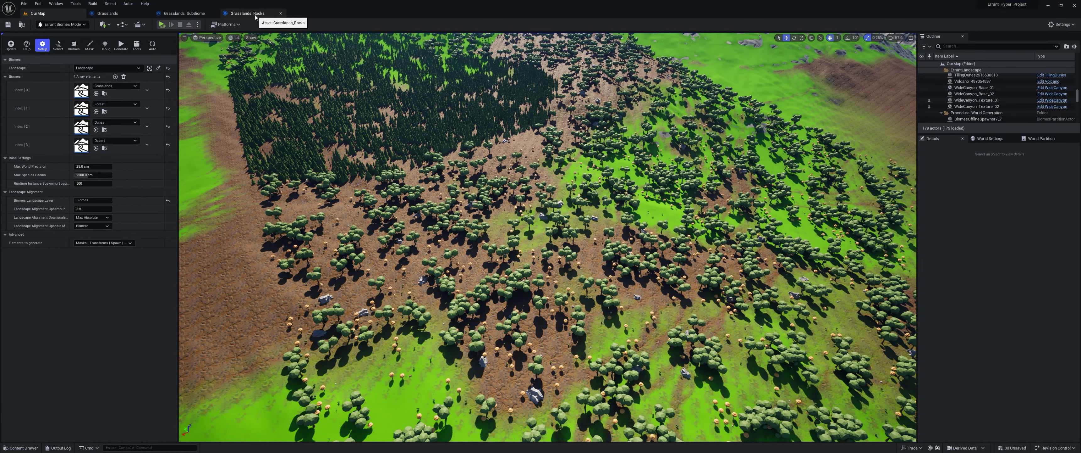
Review the Grasslands_Rocks species, open Grassland_Trees from the Grasslands_SubBiome and view its Grassland_TreesGrowthMask material graph
{"action": "left_click", "coordinate": [249, 14]}
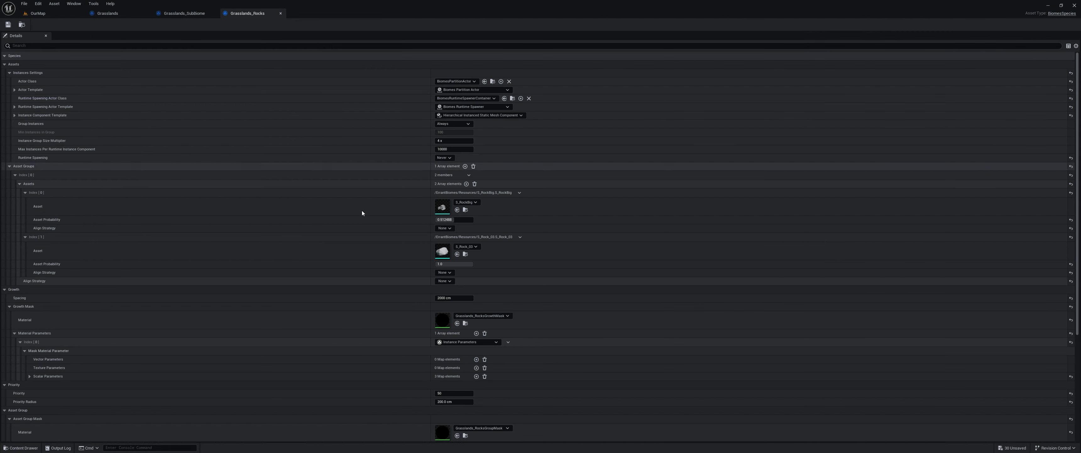
{"action": "left_click", "coordinate": [197, 13]}
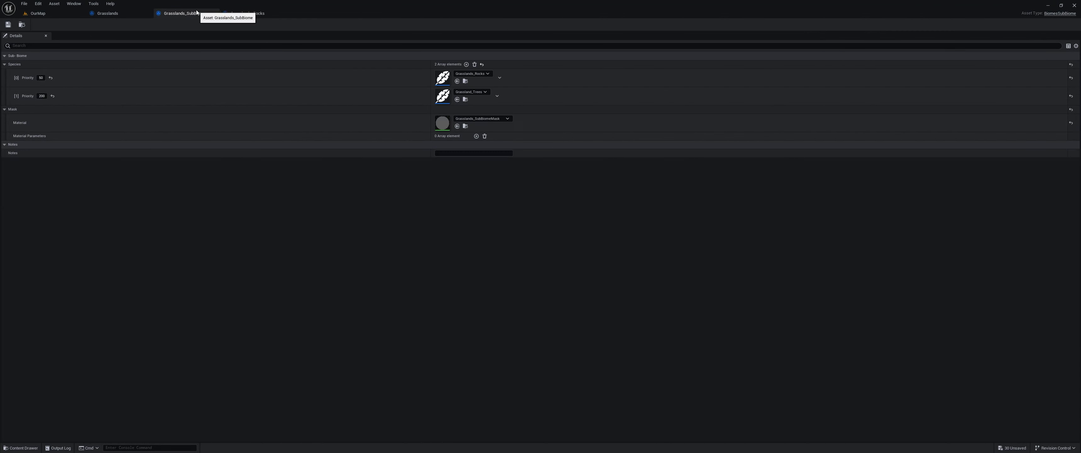
{"action": "double_click", "coordinate": [442, 95]}
{"action": "scroll", "coordinate": [647, 301], "scroll_direction": "down", "scroll_amount": 6}
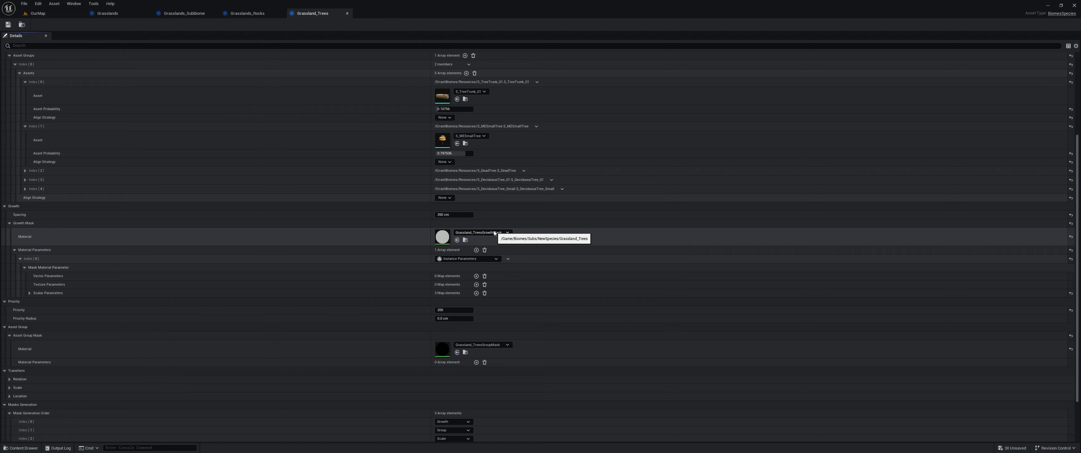
{"action": "double_click", "coordinate": [445, 237]}
{"action": "right_click_drag", "start_coordinate": [515, 265], "coordinate": [582, 299]}
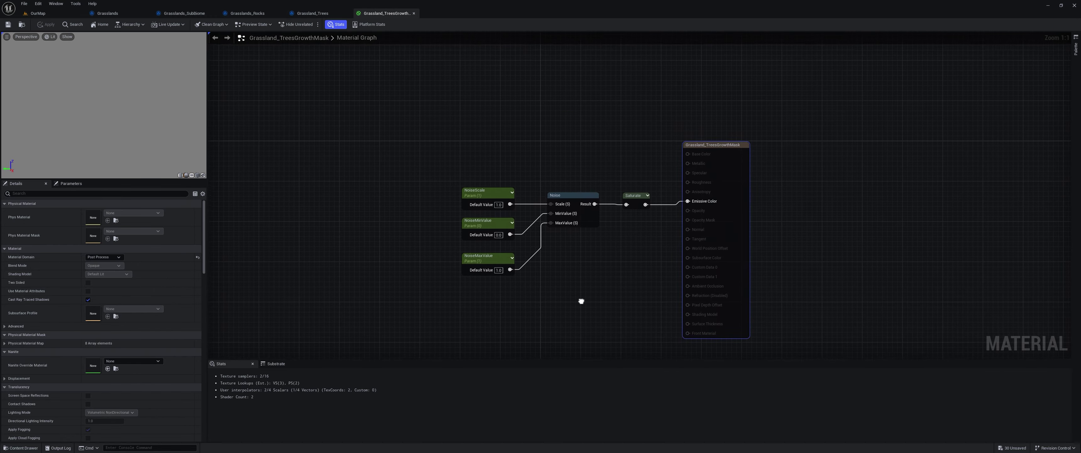
Move the noise parameter, Noise and Saturate nodes as a group farther away from the Grassland_TreesGrowthMask output node
{"action": "left_click_drag", "start_coordinate": [427, 125], "coordinate": [633, 308]}
{"action": "right_click_drag", "start_coordinate": [640, 314], "coordinate": [681, 261]}
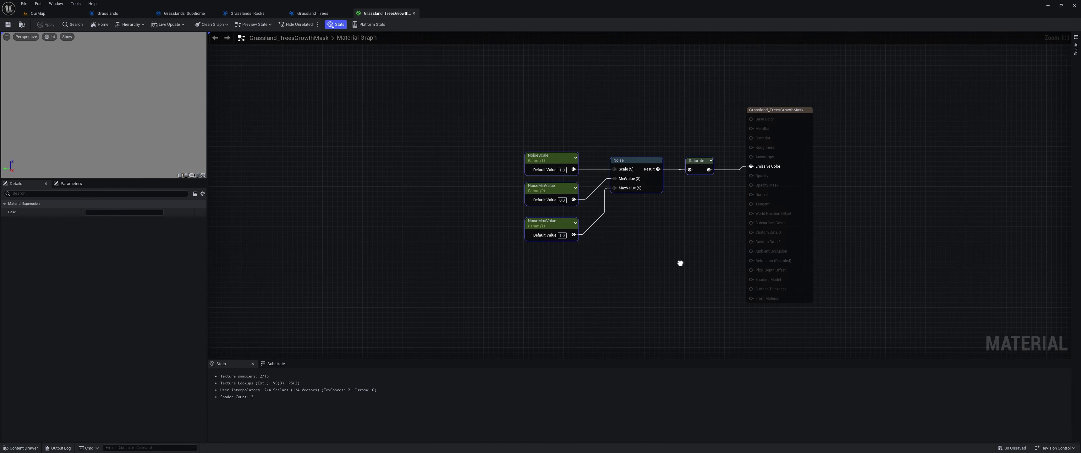
{"action": "left_click_drag", "start_coordinate": [629, 159], "coordinate": [497, 229]}
{"action": "right_click_drag", "start_coordinate": [626, 165], "coordinate": [666, 121]}
{"action": "right_click_drag", "start_coordinate": [621, 268], "coordinate": [642, 236]}
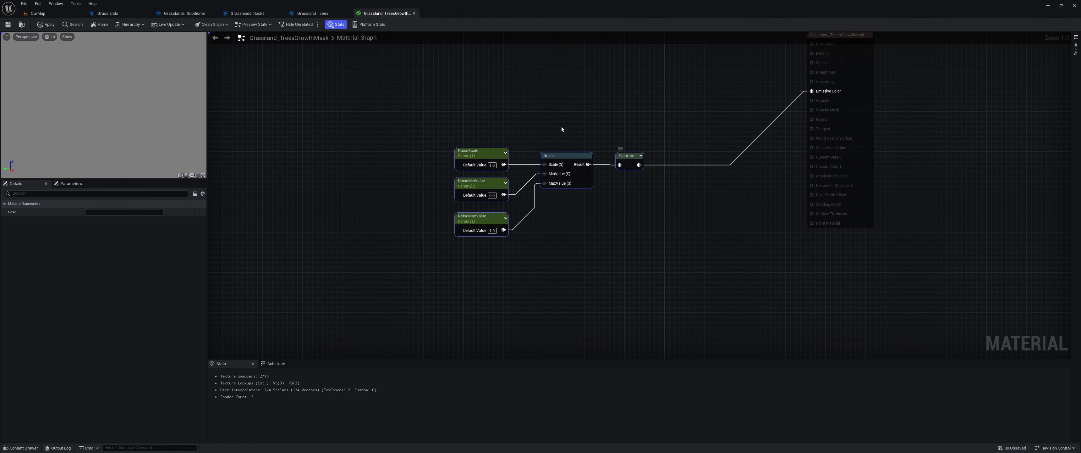
{"action": "left_click_drag", "start_coordinate": [561, 127], "coordinate": [583, 230]}
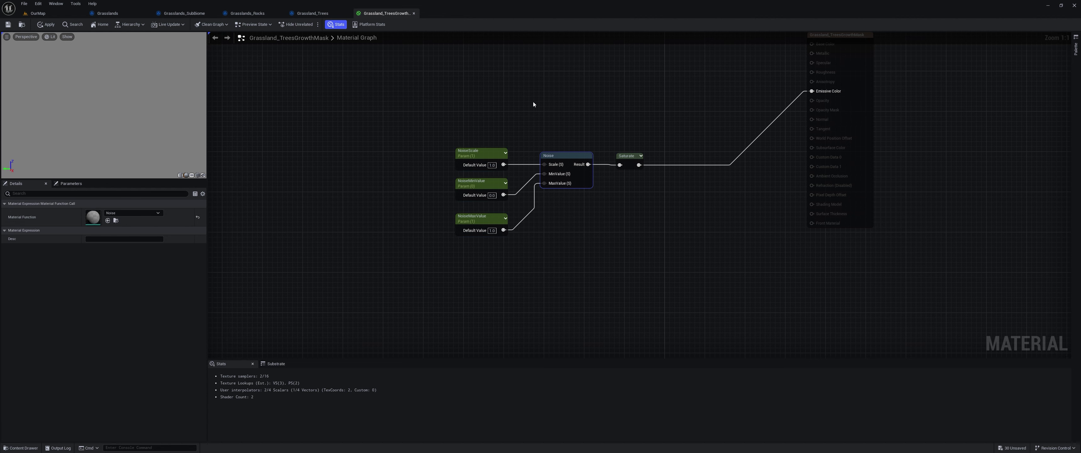
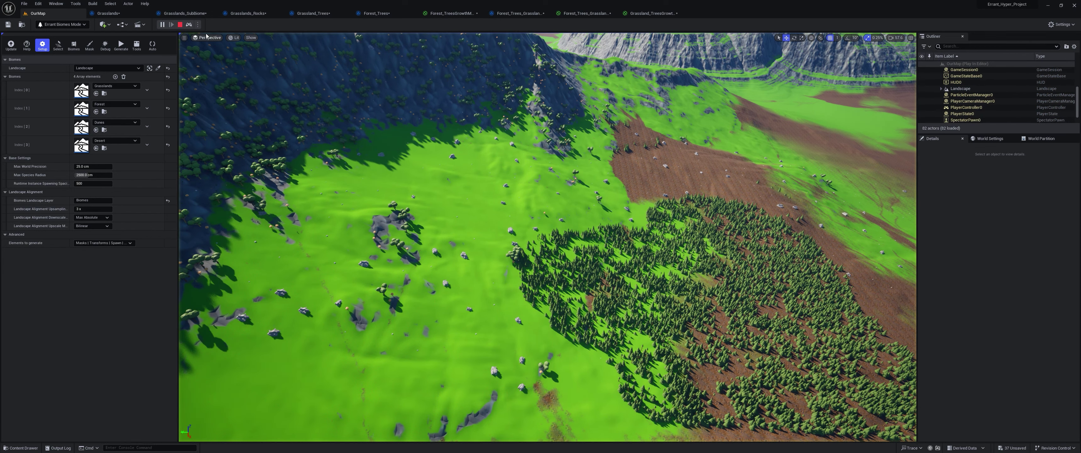
Stop the running play session in OurMap and regenerate the biomes
{"action": "left_click", "coordinate": [180, 25]}
{"action": "left_click", "coordinate": [121, 44]}
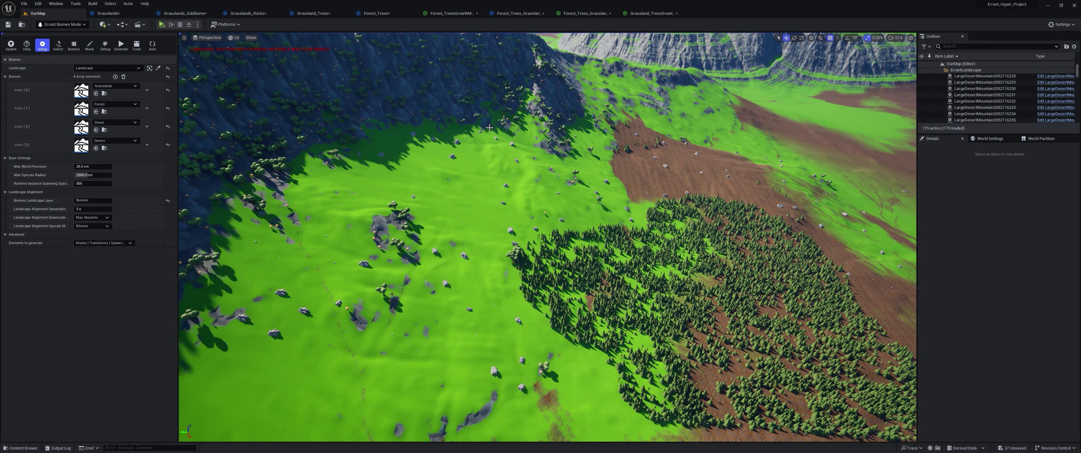
{"action": "right_click_drag", "start_coordinate": [551, 168], "coordinate": [659, 198]}
In Grassland_TreesGrowthMask, try feeding the Slope result into A of the final Multiply and the first Multiply into B, and apply
{"action": "left_click", "coordinate": [641, 15]}
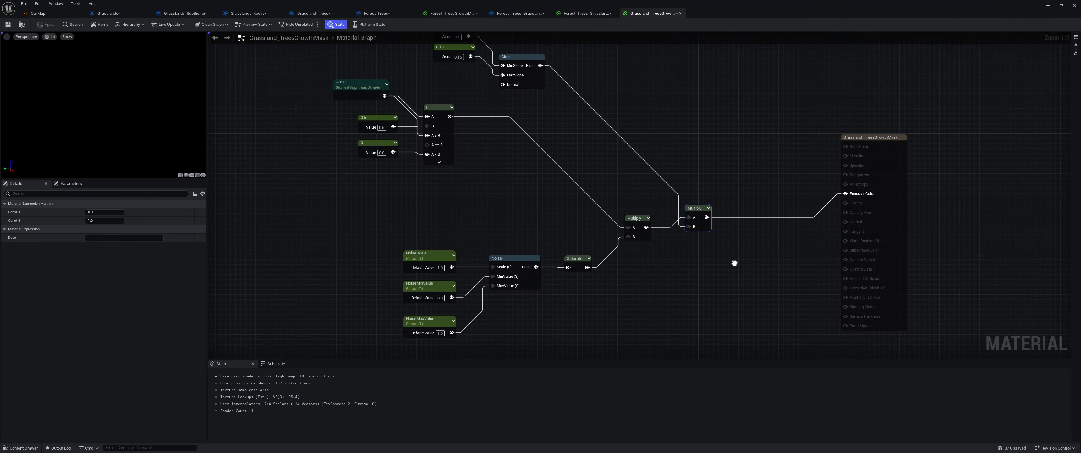
{"action": "left_click", "coordinate": [647, 225]}
{"action": "left_click", "coordinate": [616, 224], "text": "alt"}
{"action": "left_click_drag", "start_coordinate": [614, 224], "coordinate": [655, 225]}
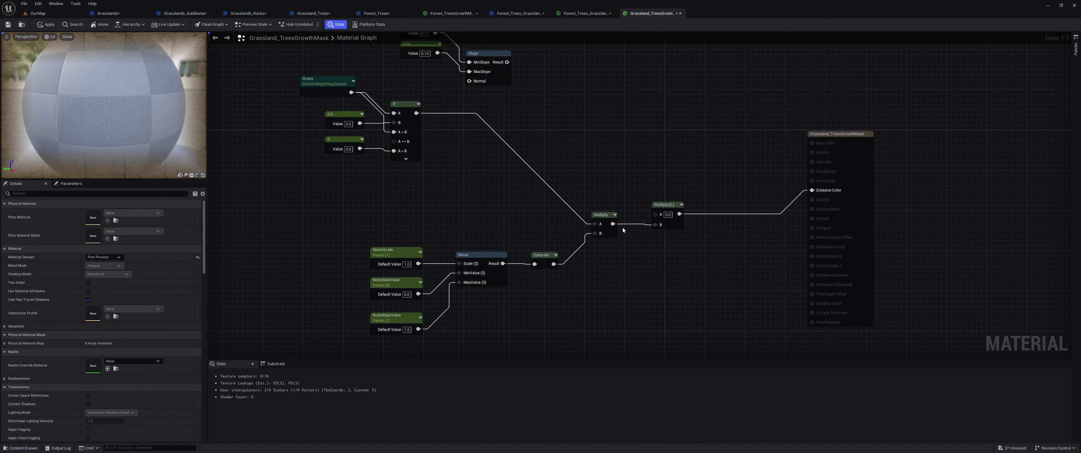
{"action": "left_click_drag", "start_coordinate": [507, 62], "coordinate": [592, 139]}
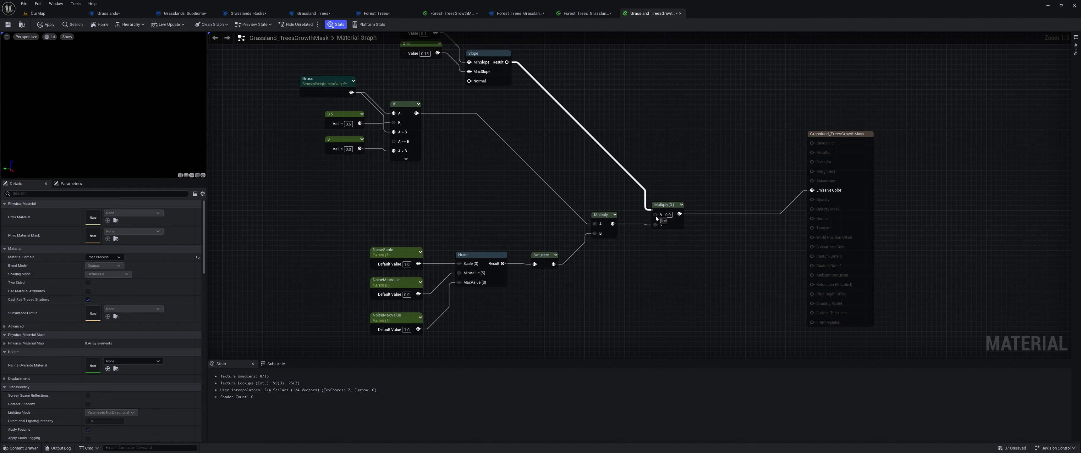
{"action": "left_click_drag", "start_coordinate": [657, 211], "coordinate": [656, 212]}
{"action": "right_click_drag", "start_coordinate": [667, 162], "coordinate": [699, 209]}
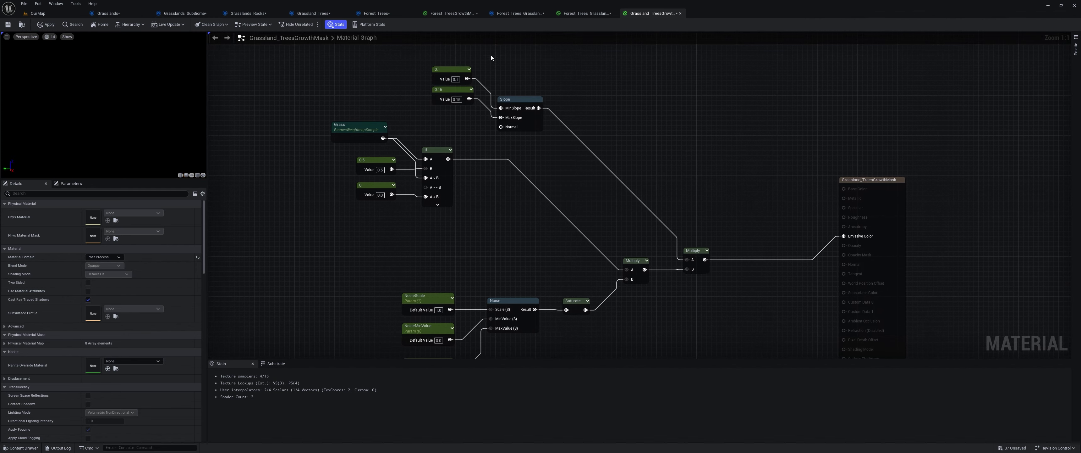
{"action": "left_click", "coordinate": [47, 25]}
Set the constant feeding MinSlope to 0.15 and the one feeding MaxSlope to 0.1, spacing the two nodes apart
{"action": "right_click_drag", "start_coordinate": [471, 126], "coordinate": [506, 167]}
{"action": "left_click_drag", "start_coordinate": [486, 132], "coordinate": [489, 152]}
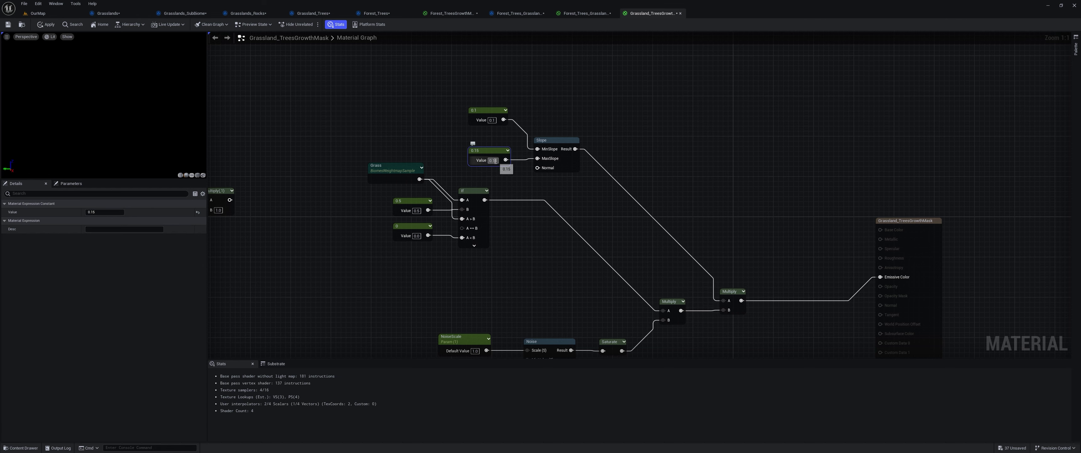
{"action": "type", "text": "1"}
{"action": "left_click", "coordinate": [581, 193]}
{"action": "left_click", "coordinate": [492, 120]}
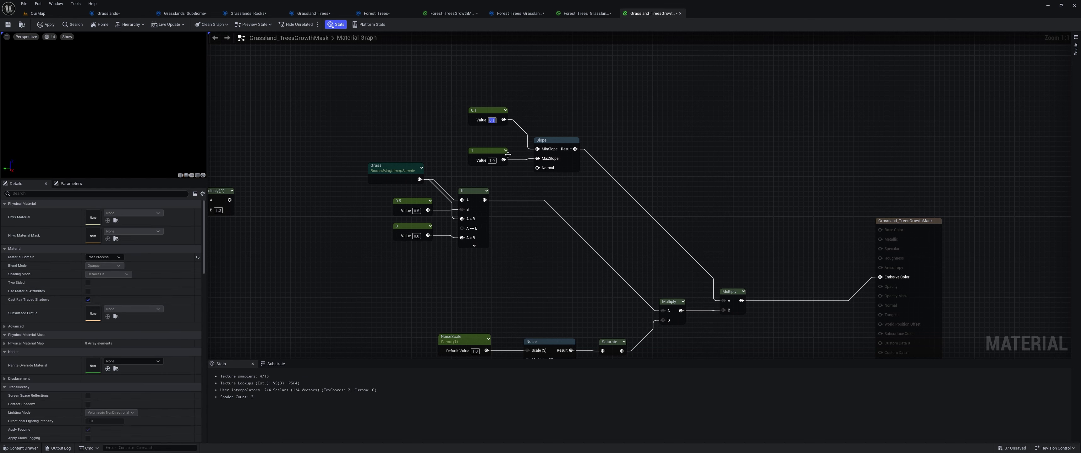
{"action": "type", "text": "0.1"}
{"action": "key", "text": "Return"}
{"action": "type", "text": "0.15"}
{"action": "key", "text": "Return"}
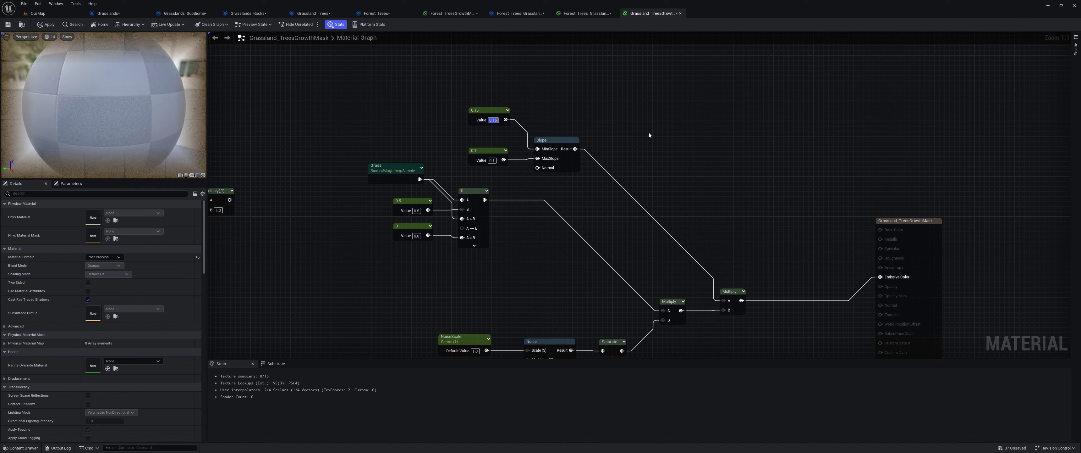
{"action": "left_click", "coordinate": [650, 133]}
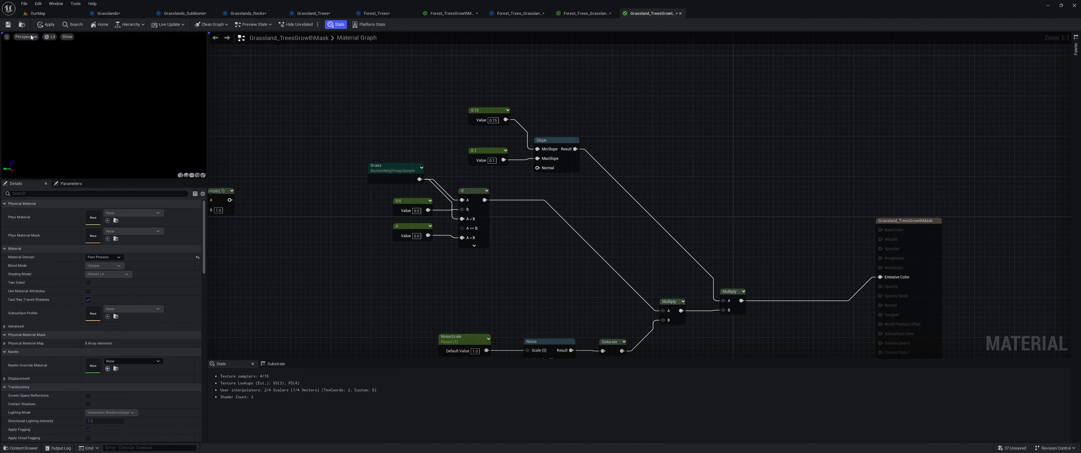
Return to the OurMap level, regenerate the biomes and check the tree spread on the grass and cliffs
{"action": "left_click", "coordinate": [38, 13]}
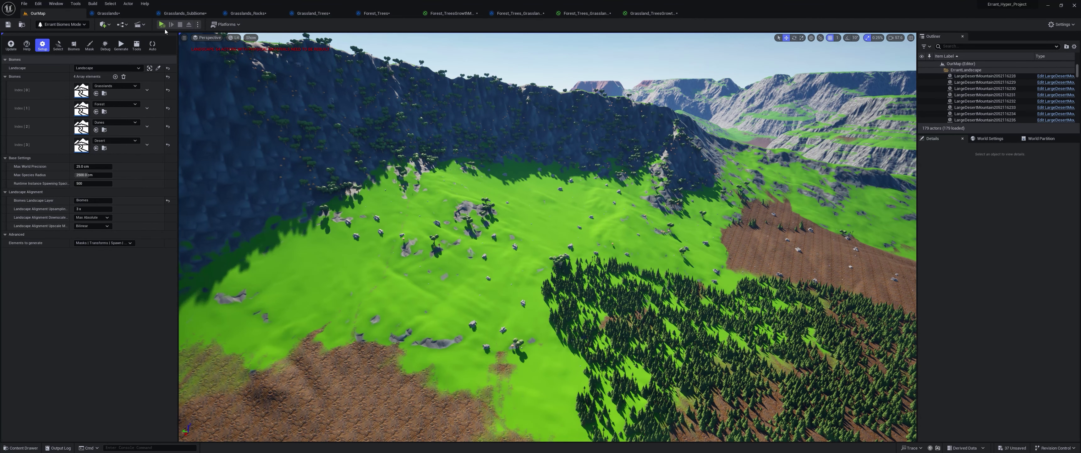
{"action": "left_click", "coordinate": [121, 45]}
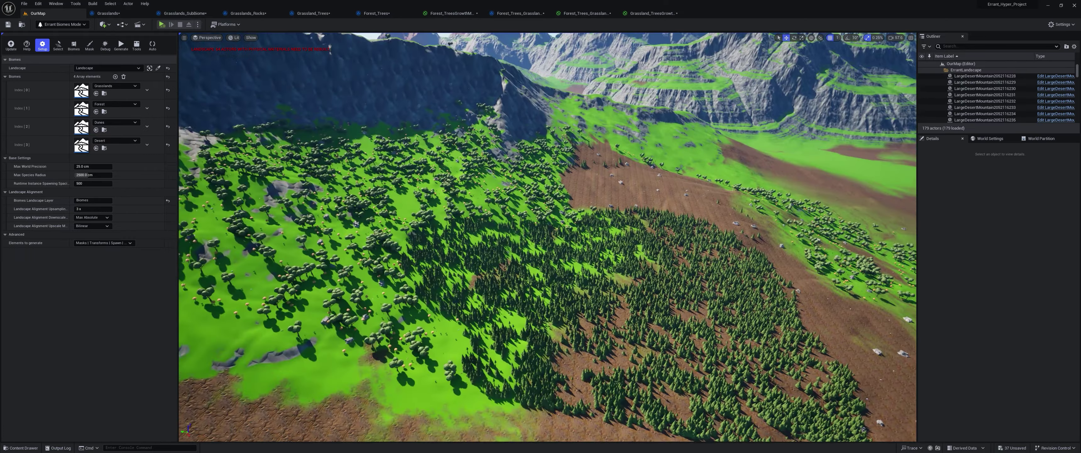
{"action": "right_click_drag", "start_coordinate": [548, 237], "coordinate": [547, 126]}
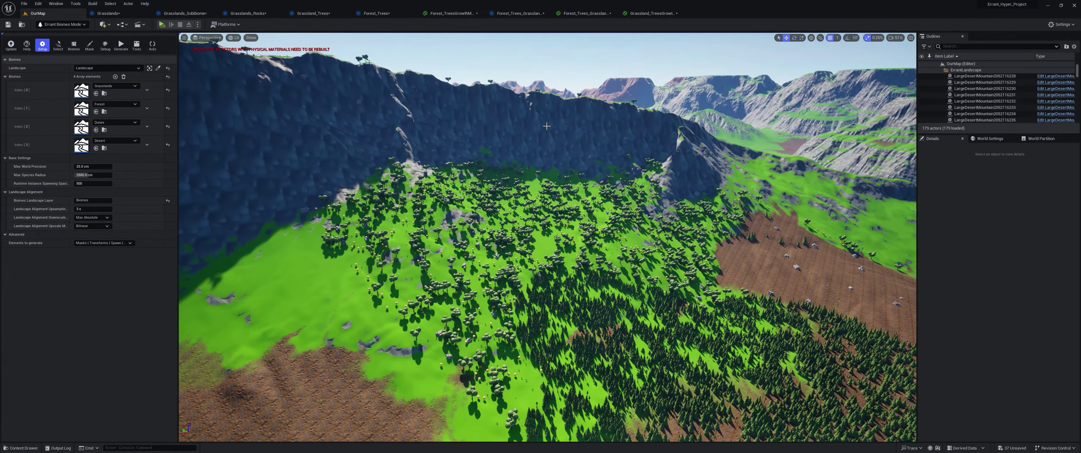
Move the Slope and Grass nodes closer to the Noise group and rewire the final Multiply with the first Multiply into A and Slope into B
{"action": "left_click", "coordinate": [643, 17]}
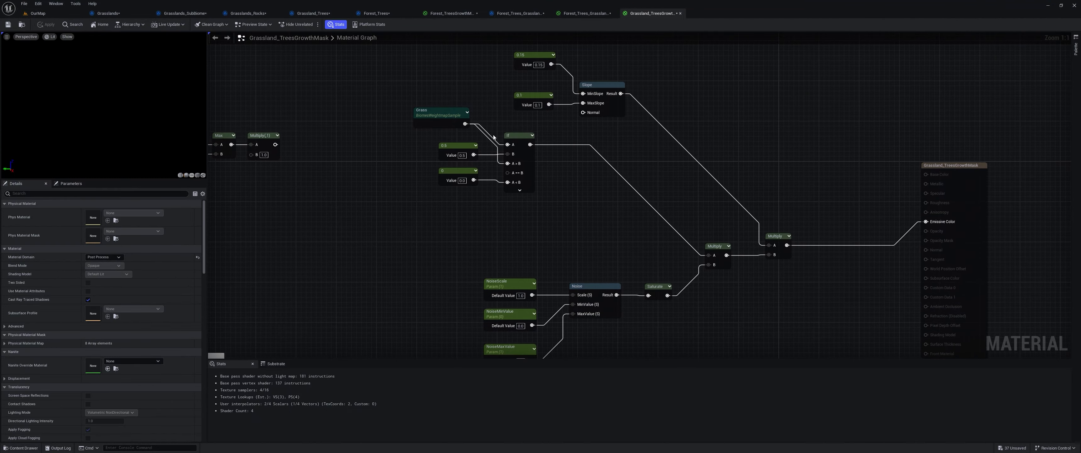
{"action": "left_click_drag", "start_coordinate": [447, 97], "coordinate": [636, 198]}
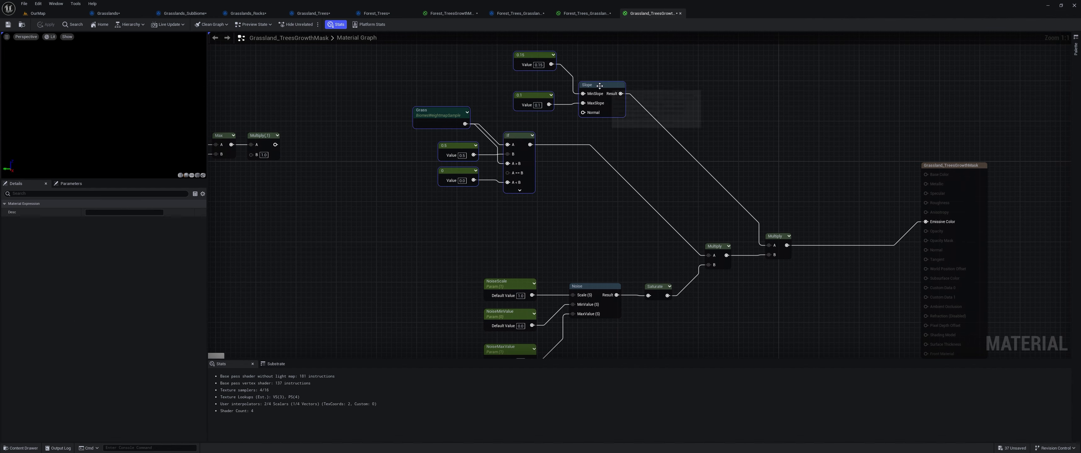
{"action": "left_click_drag", "start_coordinate": [603, 90], "coordinate": [667, 164]}
{"action": "right_click_drag", "start_coordinate": [842, 331], "coordinate": [734, 312]}
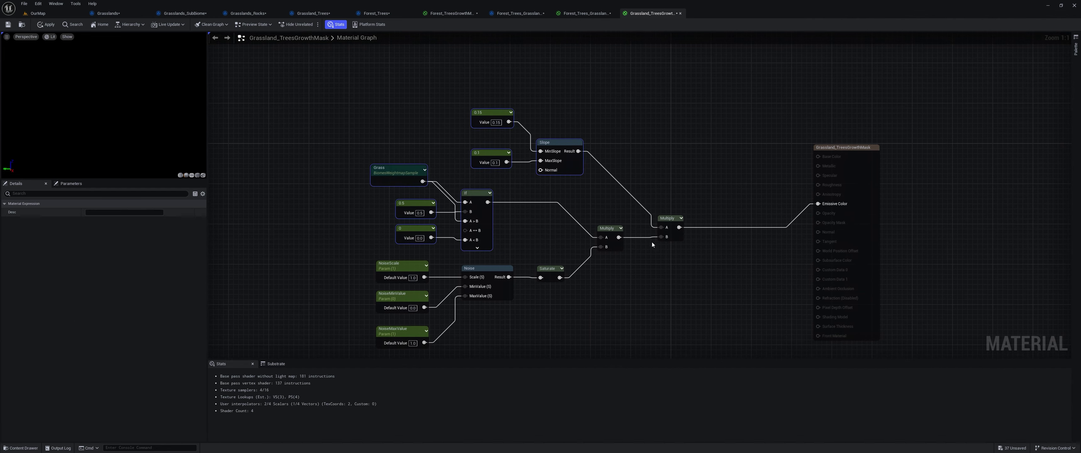
{"action": "left_click", "coordinate": [646, 237], "text": "alt"}
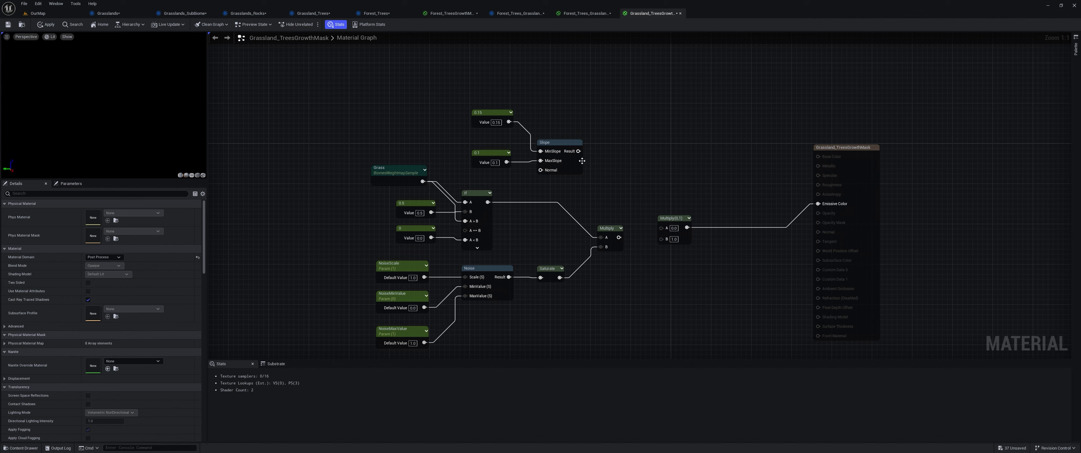
{"action": "left_click_drag", "start_coordinate": [579, 151], "coordinate": [662, 228]}
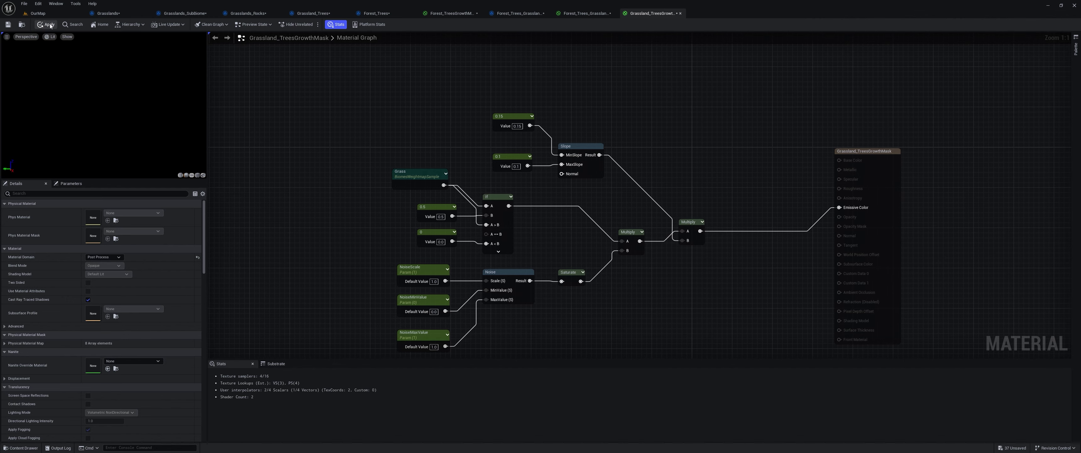
Regenerate the biomes in OurMap with the rewired mask and inspect the trees on the grass slope
{"action": "left_click", "coordinate": [40, 13]}
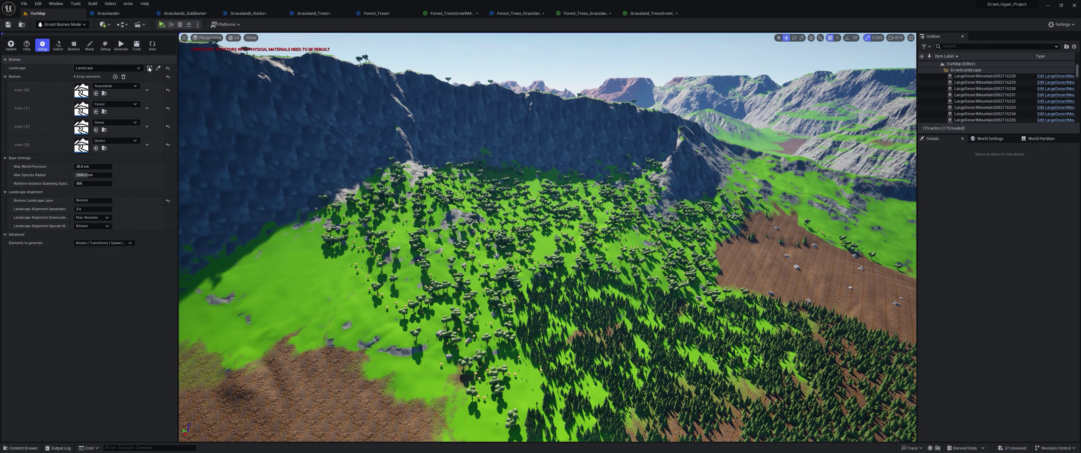
{"action": "left_click", "coordinate": [121, 45]}
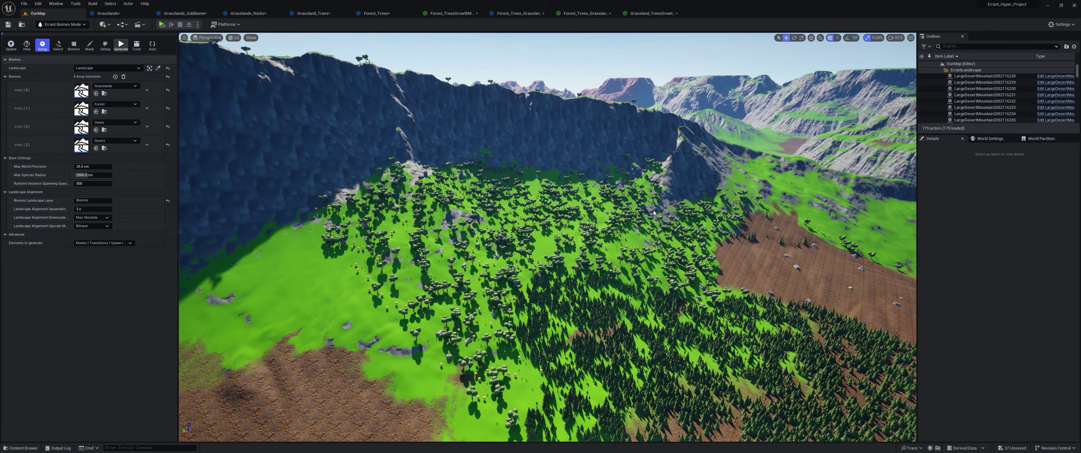
{"action": "key", "text": "w"}
{"action": "mouse_move", "coordinate": [580, 236]}
{"action": "right_mouse_down"}
{"action": "mouse_move", "coordinate": [655, 269]}
{"action": "mouse_move", "coordinate": [625, 315]}
{"action": "mouse_move", "coordinate": [671, 260]}
{"action": "mouse_move", "coordinate": [567, 244]}
{"action": "right_mouse_up"}
{"action": "key", "text": "a"}
{"action": "key", "text": "s"}
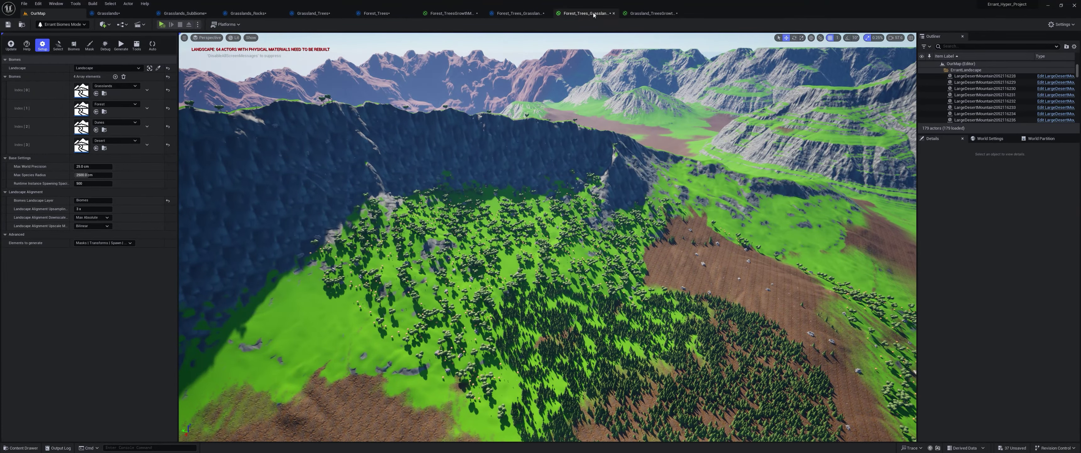
After checking the Forest_Trees_Grasslands mask, try connecting 0.1 to MinSlope and 0.15 to MaxSlope in Grassland_TreesGrowthMask
{"action": "left_click", "coordinate": [594, 14]}
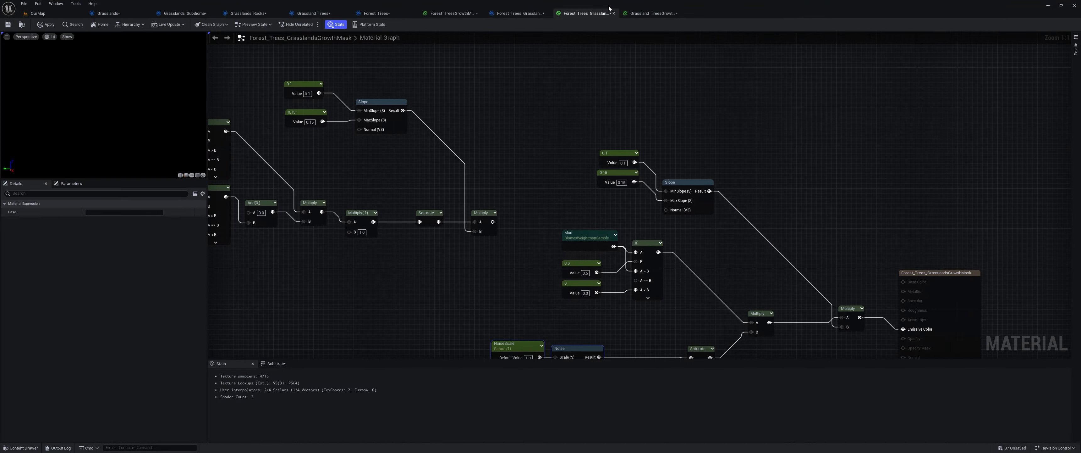
{"action": "left_click", "coordinate": [647, 13]}
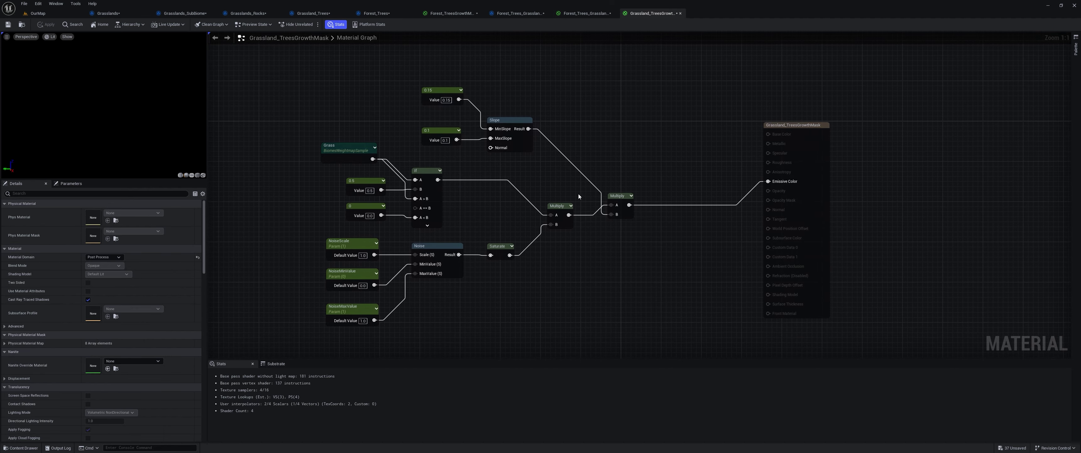
{"action": "left_click_drag", "start_coordinate": [457, 139], "coordinate": [493, 129]}
{"action": "left_click_drag", "start_coordinate": [459, 99], "coordinate": [440, 114]}
{"action": "left_click", "coordinate": [438, 89], "text": "shift"}
{"action": "right_click_drag", "start_coordinate": [547, 177], "coordinate": [502, 131]}
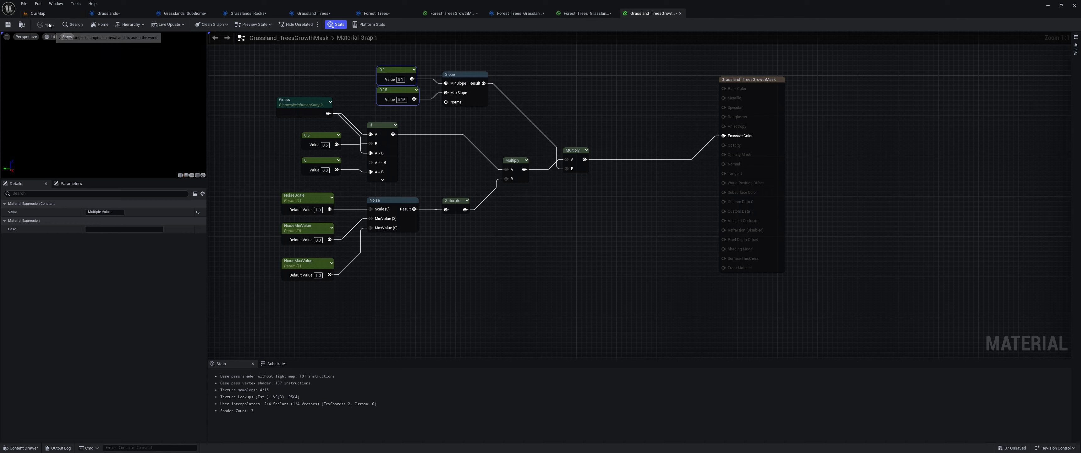
Go back to OurMap, regenerate the biomes with the changed slope limits and look over the cliffs and grass
{"action": "left_click", "coordinate": [37, 14]}
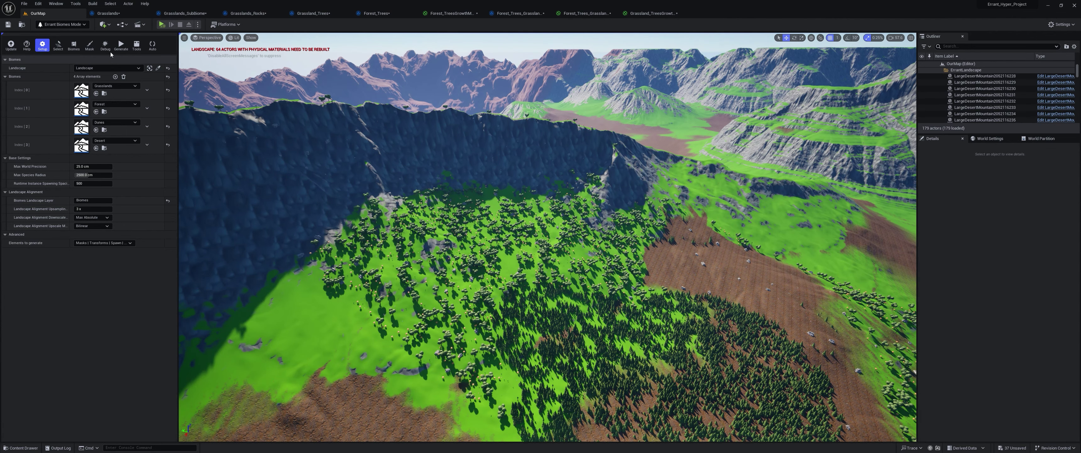
{"action": "left_click", "coordinate": [121, 45]}
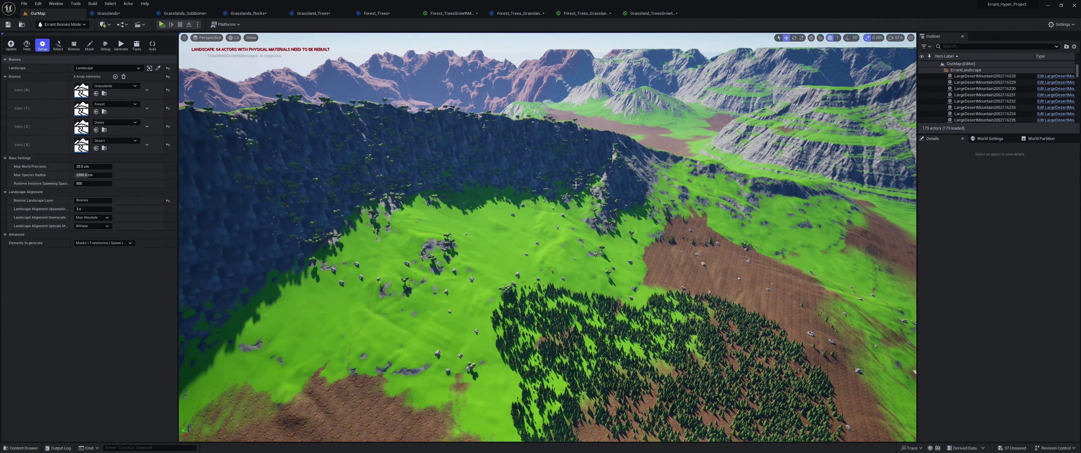
{"action": "right_click_drag", "start_coordinate": [604, 231], "coordinate": [578, 239]}
Swap the Slope constants in Grassland_TreesGrowthMask so 0.15 feeds MinSlope and 0.1 feeds MaxSlope, and apply the material
{"action": "left_click", "coordinate": [643, 13]}
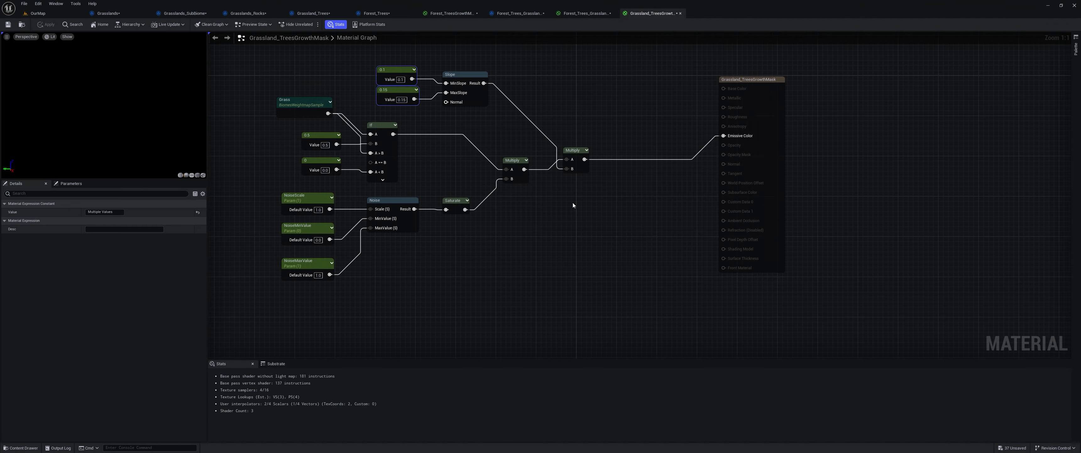
{"action": "right_click_drag", "start_coordinate": [484, 156], "coordinate": [505, 161]}
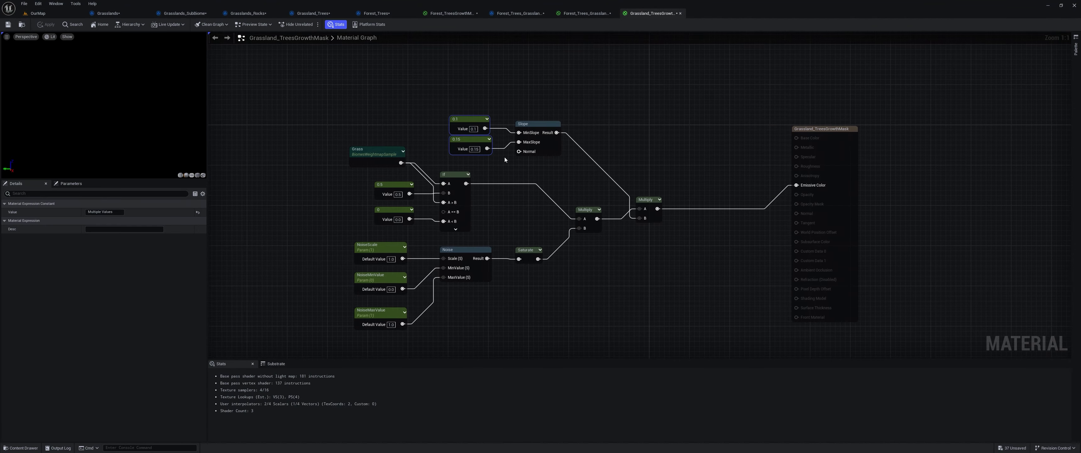
{"action": "left_click_drag", "start_coordinate": [484, 128], "coordinate": [519, 142]}
{"action": "left_click_drag", "start_coordinate": [472, 120], "coordinate": [472, 144]}
{"action": "left_click", "coordinate": [490, 160]}
{"action": "left_click", "coordinate": [47, 24]}
Connect 0.15 to MinSlope and 0.1 to MaxSlope in Forest_Trees_GrasslandsGrowthMask, tidy the constants, apply, and return to OurMap
{"action": "left_click", "coordinate": [585, 13]}
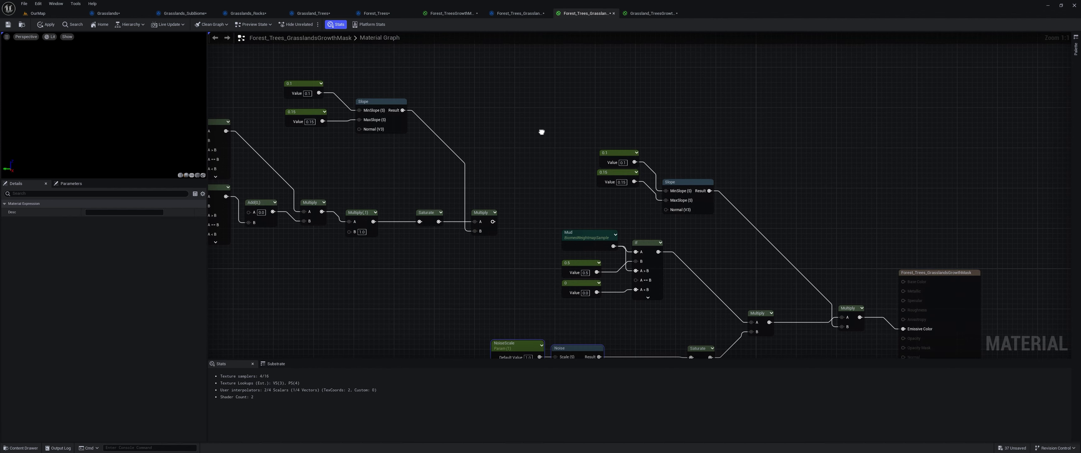
{"action": "right_click_drag", "start_coordinate": [541, 133], "coordinate": [341, 95]}
{"action": "left_click_drag", "start_coordinate": [393, 137], "coordinate": [357, 147]}
{"action": "left_click_drag", "start_coordinate": [418, 122], "coordinate": [450, 160]}
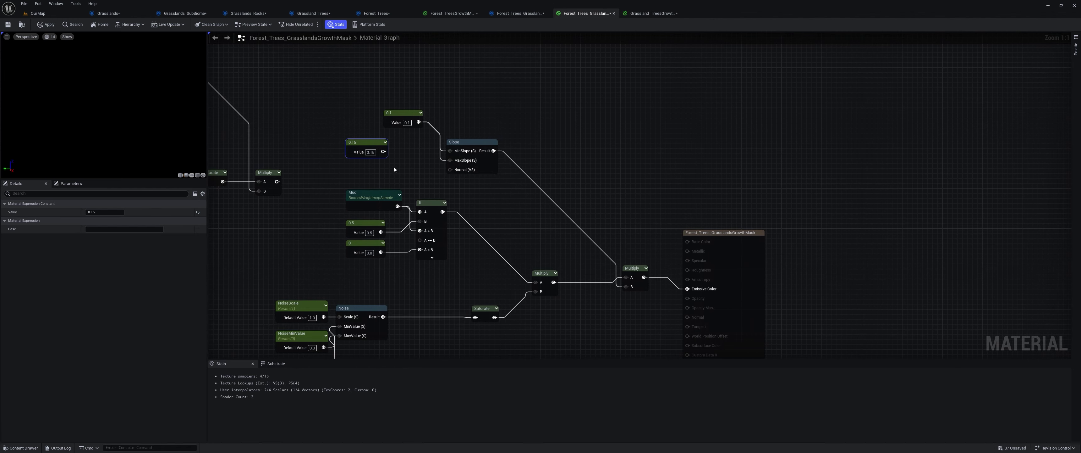
{"action": "left_click_drag", "start_coordinate": [383, 151], "coordinate": [449, 150]}
{"action": "left_click_drag", "start_coordinate": [394, 120], "coordinate": [355, 171]}
{"action": "left_click_drag", "start_coordinate": [364, 93], "coordinate": [409, 164]}
{"action": "right_click_drag", "start_coordinate": [555, 236], "coordinate": [533, 165]}
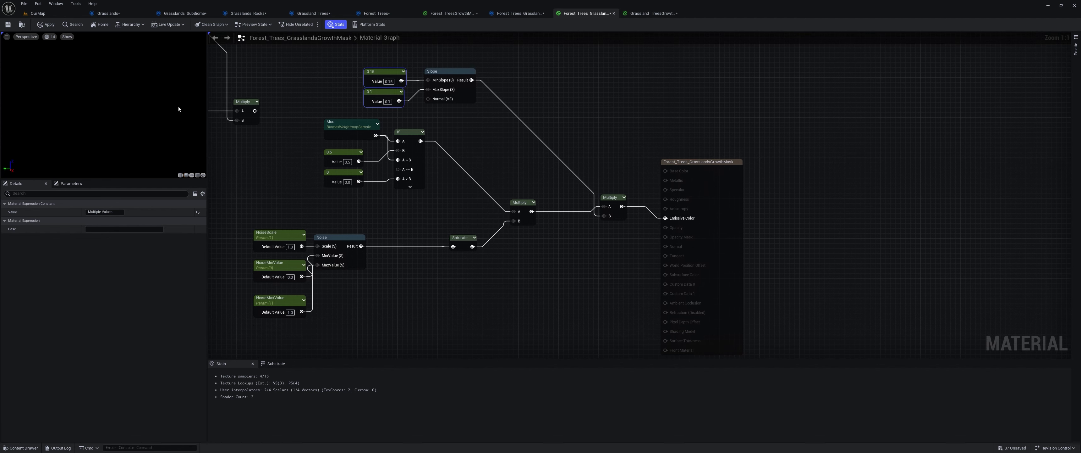
{"action": "left_click", "coordinate": [48, 24]}
{"action": "left_click", "coordinate": [37, 13]}
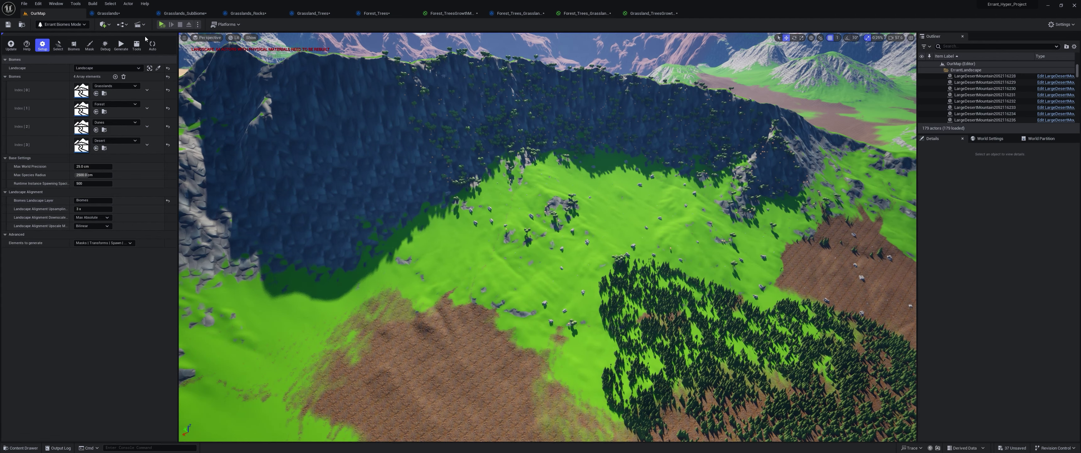
Regenerate the biomes in OurMap with the updated growth masks and fly over to the sand dunes
{"action": "left_click", "coordinate": [127, 49]}
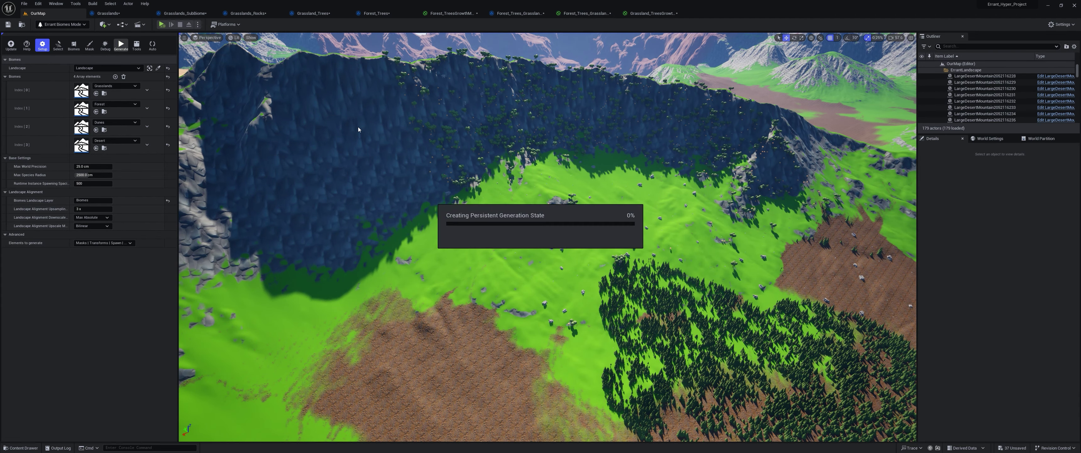
{"action": "right_click_drag", "start_coordinate": [577, 133], "coordinate": [508, 134]}
{"action": "key", "text": "s"}
{"action": "scroll", "coordinate": [474, 147], "scroll_direction": "up", "scroll_amount": 2}
{"action": "key", "text": "s"}
{"action": "key", "text": "a"}
{"action": "scroll", "coordinate": [487, 136], "scroll_direction": "up", "scroll_amount": 1}
{"action": "right_click_drag", "start_coordinate": [580, 240], "coordinate": [579, 240]}
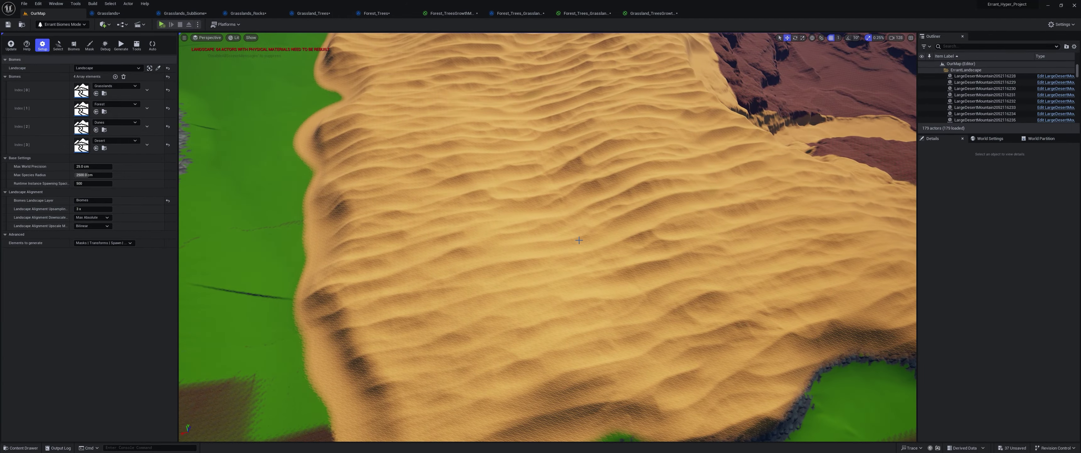
Start a play session from a spot on the crest of the sand dunes
{"action": "right_click_drag", "start_coordinate": [468, 223], "coordinate": [474, 206]}
{"action": "right_click_drag", "start_coordinate": [548, 227], "coordinate": [568, 254]}
{"action": "scroll", "coordinate": [614, 342], "scroll_direction": "up", "scroll_amount": 5}
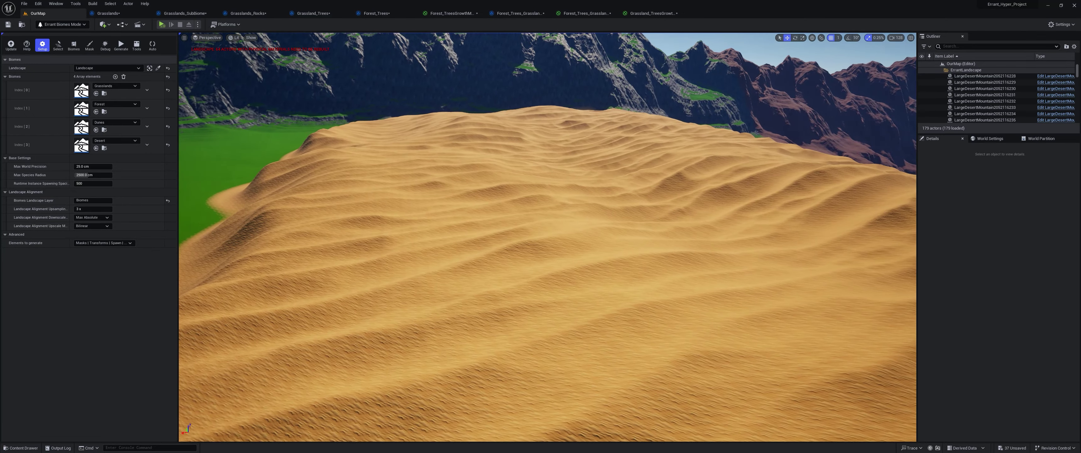
{"action": "right_click", "coordinate": [595, 336]}
{"action": "left_click", "coordinate": [620, 331]}
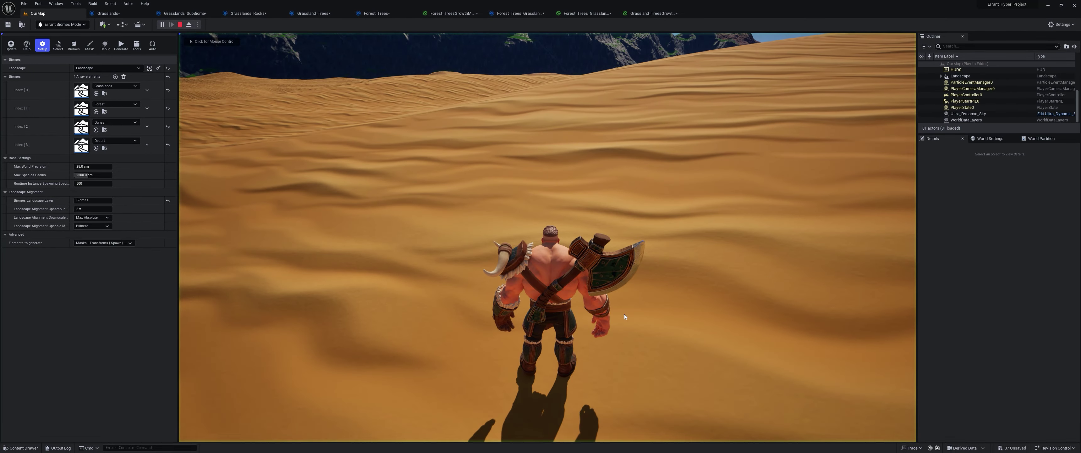
Run the character across the dunes to examine the sand surface and surrounding mountains, and end the play session
{"action": "key", "text": "w"}
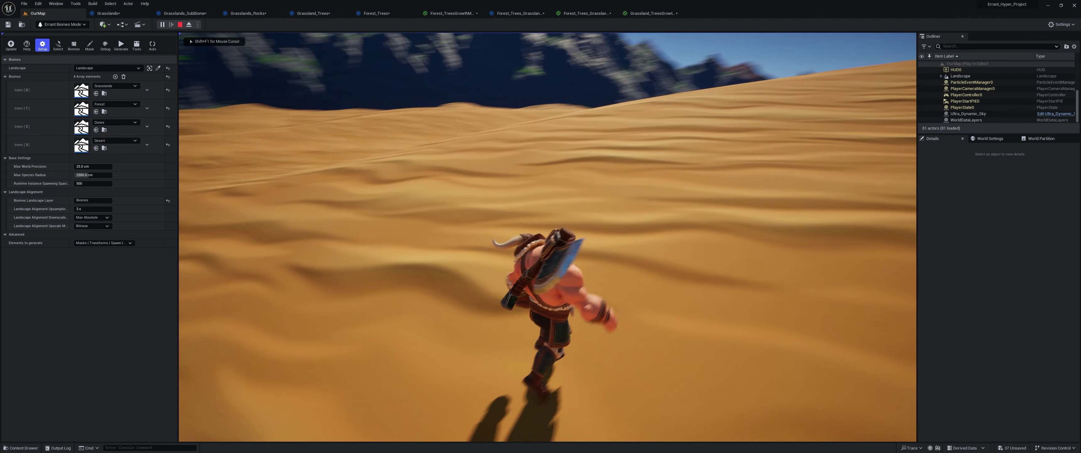
{"action": "key", "text": "w"}
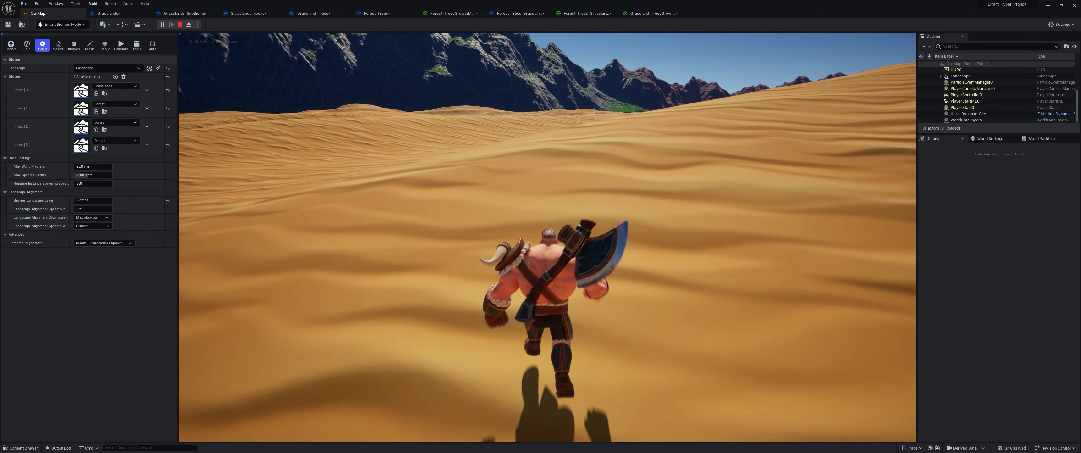
{"action": "key", "text": "w"}
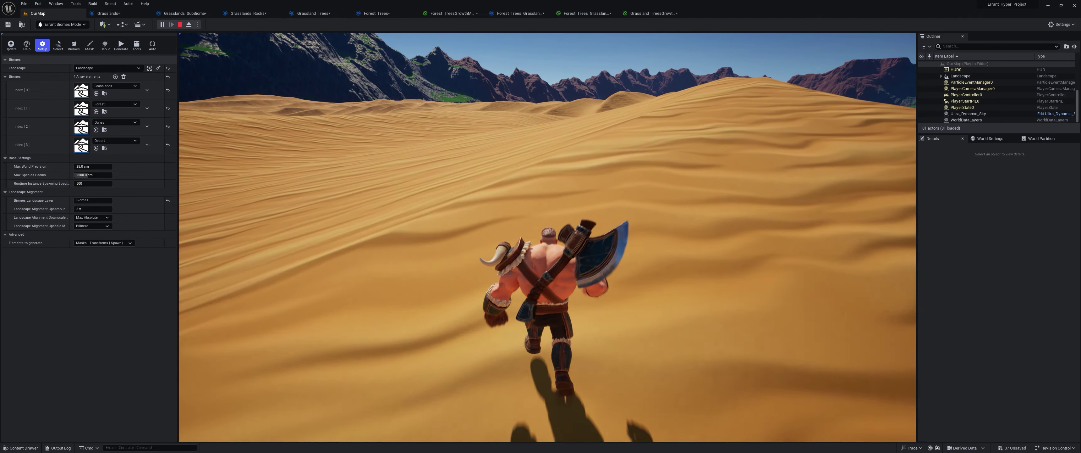
{"action": "key", "text": "w"}
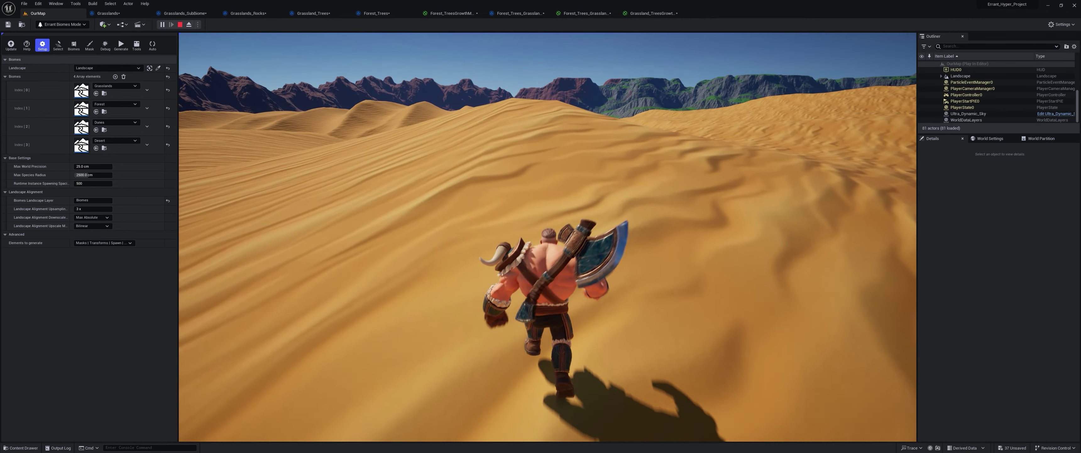
{"action": "key", "text": "w"}
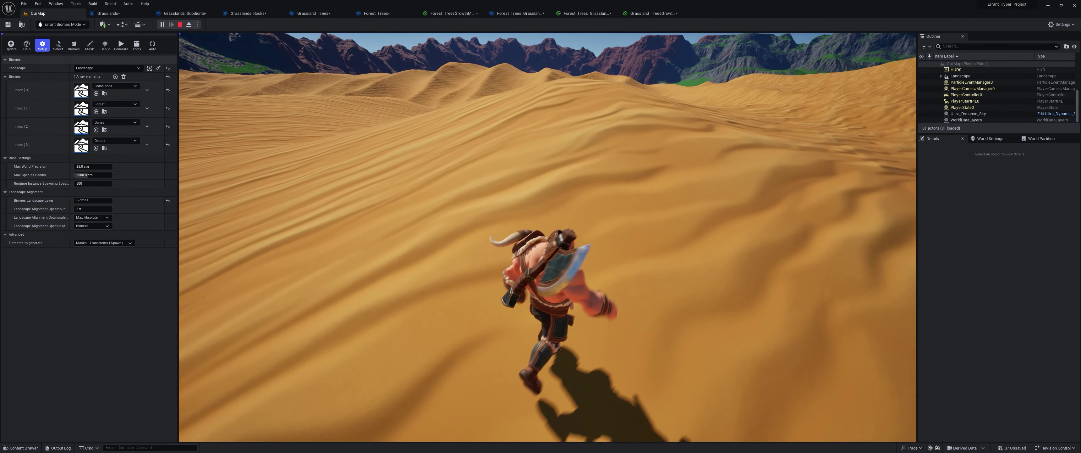
{"action": "key", "text": "w"}
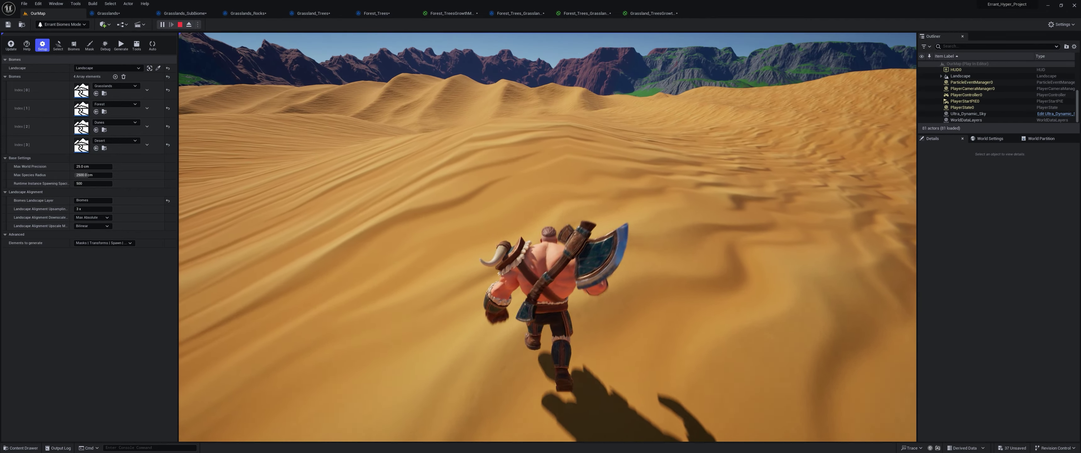
{"action": "key", "text": "w"}
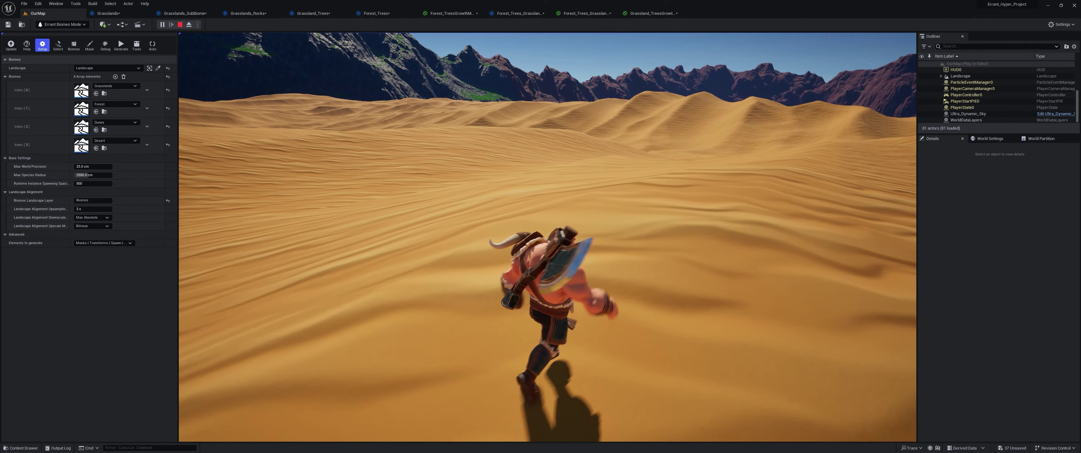
{"action": "key", "text": "s"}
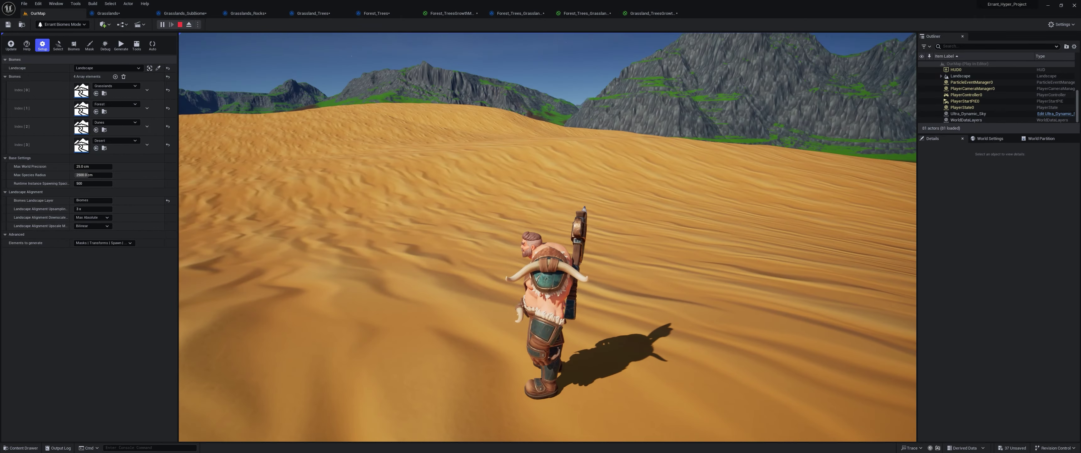
{"action": "key", "text": "Escape"}
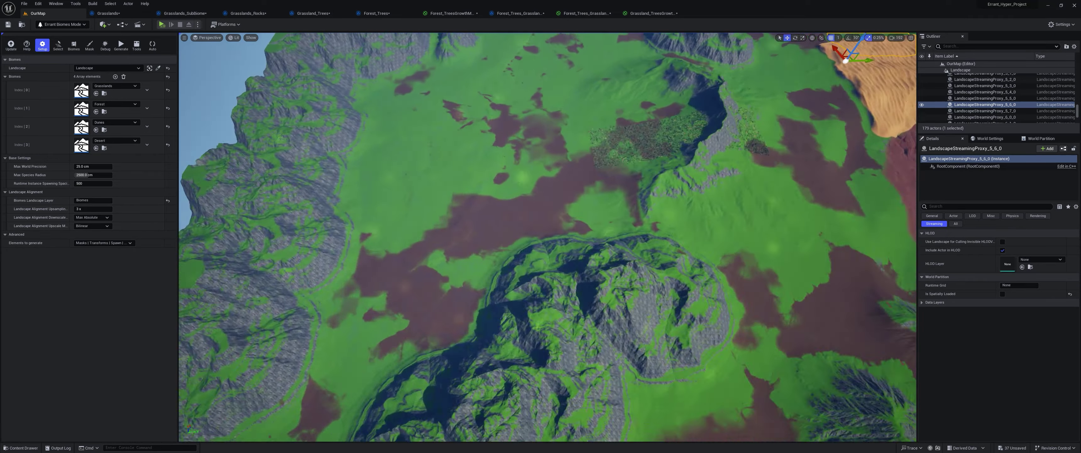
Examine how the generated trees are spread over the grass, the dirt and the steep cliff beside the forest patch
{"action": "key", "text": "d"}
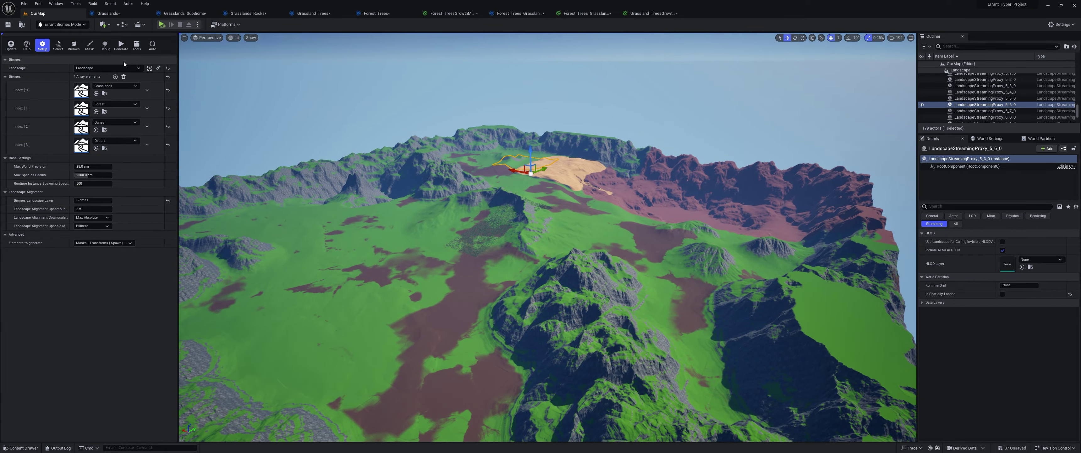
{"action": "key", "text": "a"}
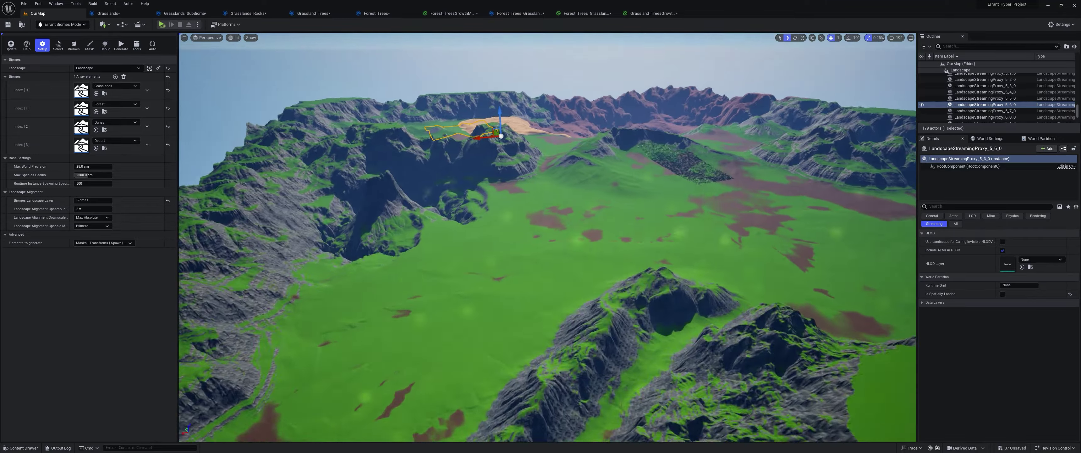
{"action": "key", "text": "w"}
{"action": "right_click_drag", "start_coordinate": [530, 257], "coordinate": [546, 268]}
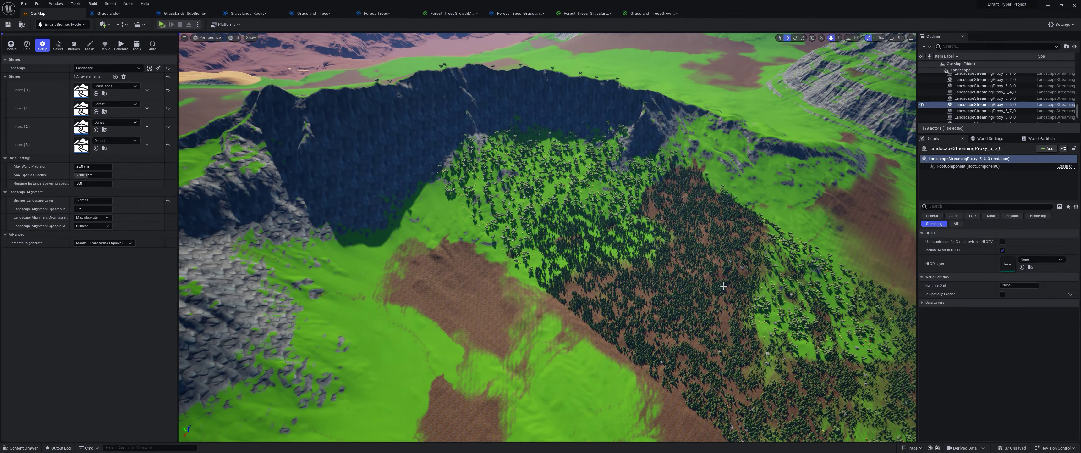
{"action": "key", "text": "w"}
{"action": "right_click_drag", "start_coordinate": [676, 270], "coordinate": [692, 293]}
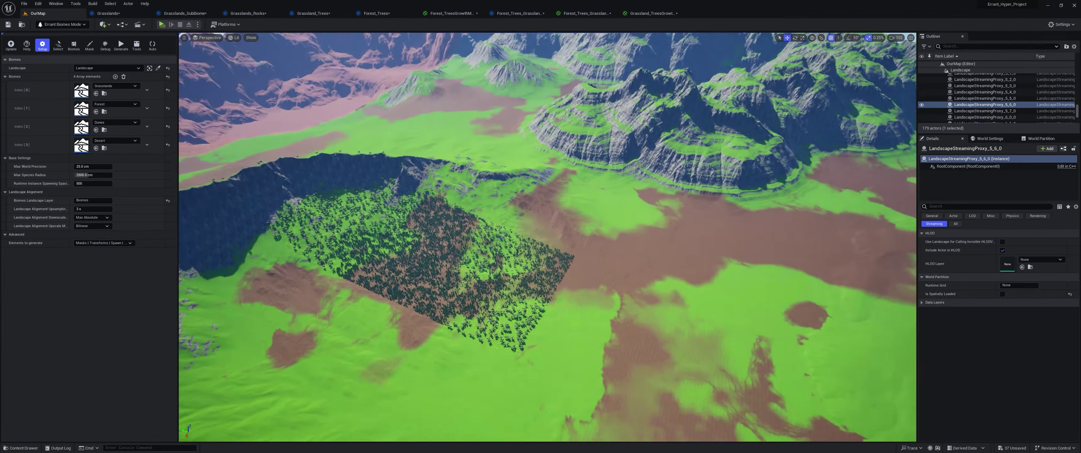
{"action": "key", "text": "w"}
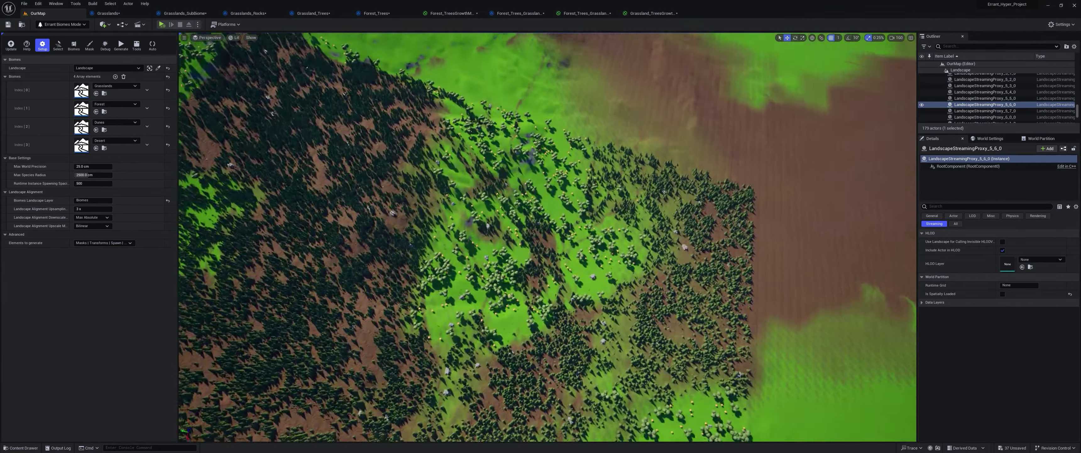
{"action": "key", "text": "w"}
{"action": "right_click_drag", "start_coordinate": [469, 199], "coordinate": [447, 266]}
{"action": "key", "text": "s"}
{"action": "key", "text": "w"}
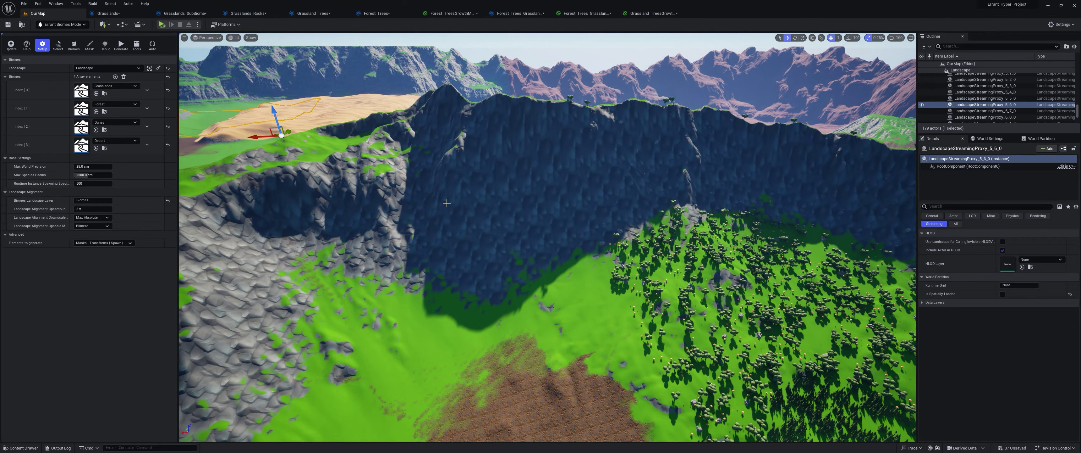
Survey the whole landscape from a distance to compare the forested patch with the areas that still lack vegetation
{"action": "key", "text": "s"}
{"action": "right_click_drag", "start_coordinate": [446, 203], "coordinate": [594, 290]}
{"action": "right_click_drag", "start_coordinate": [550, 180], "coordinate": [432, 269]}
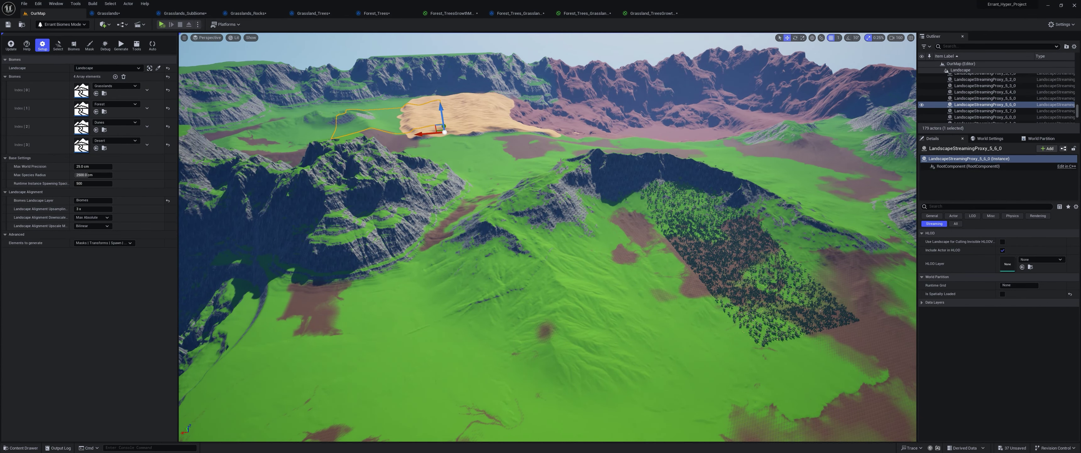
{"action": "right_click_drag", "start_coordinate": [643, 165], "coordinate": [663, 147]}
{"action": "key", "text": "s"}
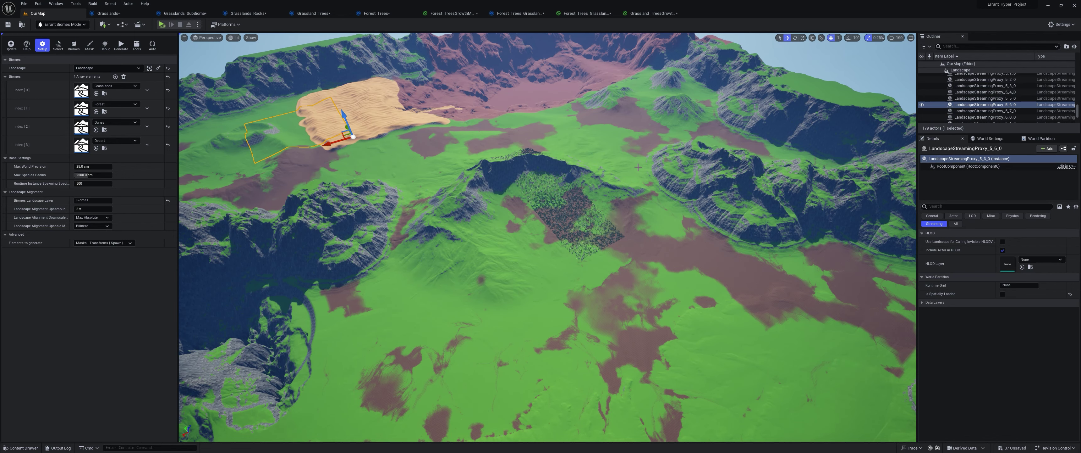
{"action": "scroll", "coordinate": [709, 361], "scroll_direction": "down", "scroll_amount": 6}
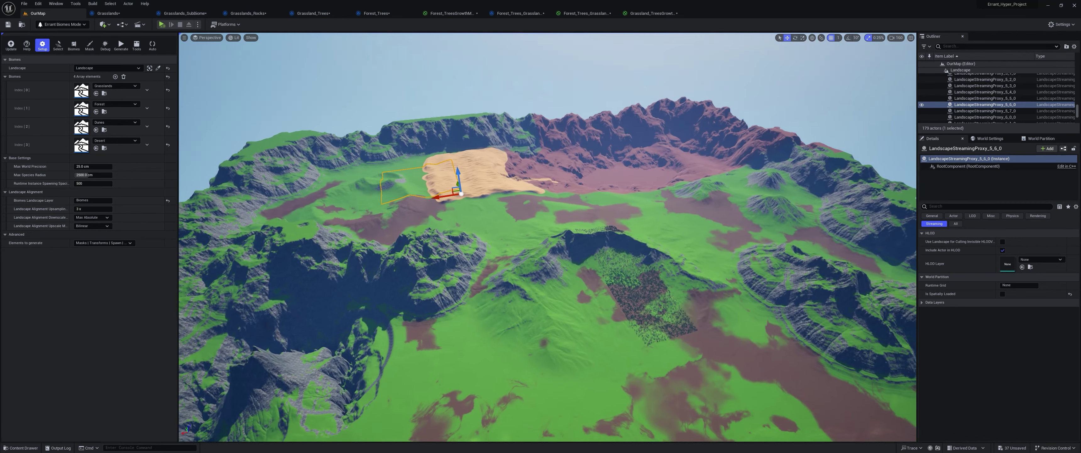
{"action": "right_click_drag", "start_coordinate": [709, 362], "coordinate": [760, 354]}
{"action": "key", "text": "w"}
{"action": "key", "text": "s"}
{"action": "right_click_drag", "start_coordinate": [474, 219], "coordinate": [426, 241]}
{"action": "key", "text": "w"}
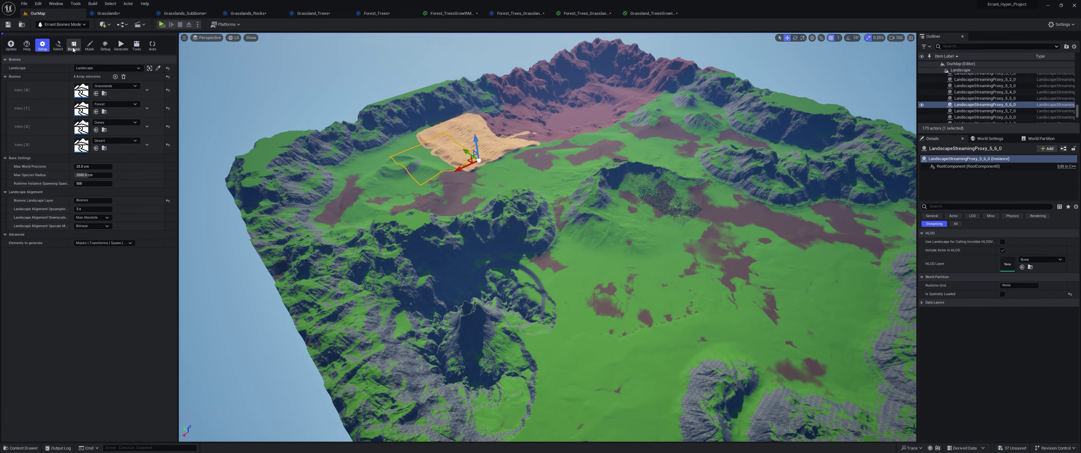
Select all landscape components for generation and generate the biomes across the entire landscape
{"action": "left_click", "coordinate": [58, 45]}
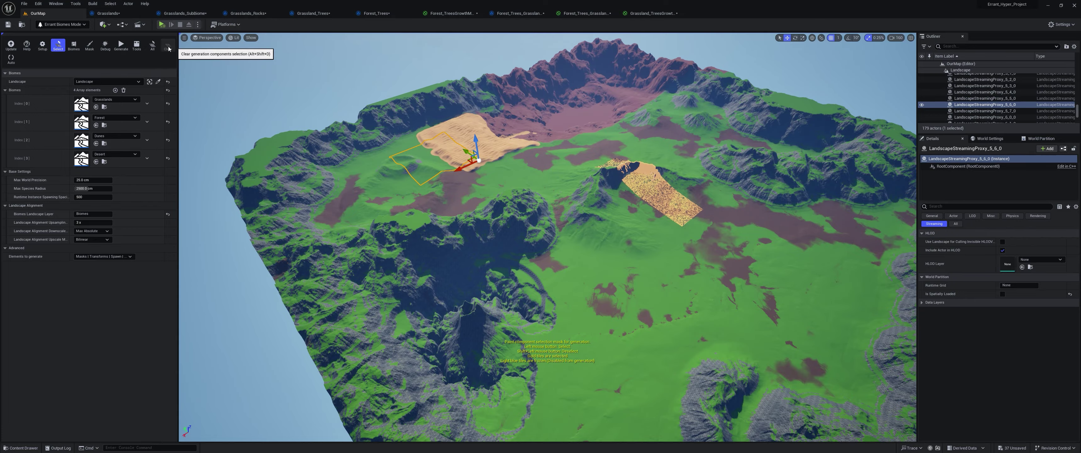
{"action": "left_click", "coordinate": [168, 46]}
{"action": "left_click", "coordinate": [153, 46]}
{"action": "right_click_drag", "start_coordinate": [378, 168], "coordinate": [470, 174]}
{"action": "key", "text": "s"}
{"action": "key", "text": "a"}
{"action": "right_click_drag", "start_coordinate": [224, 137], "coordinate": [264, 136]}
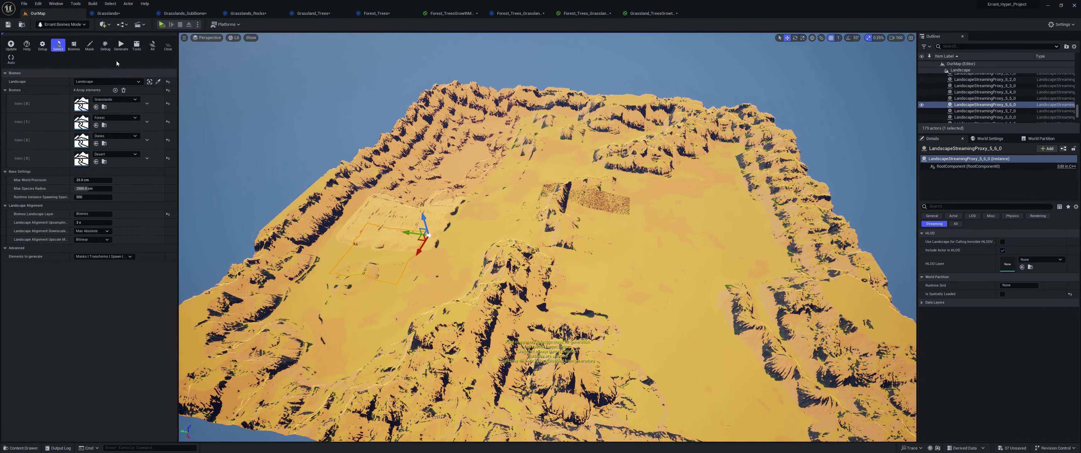
{"action": "left_click", "coordinate": [121, 46]}
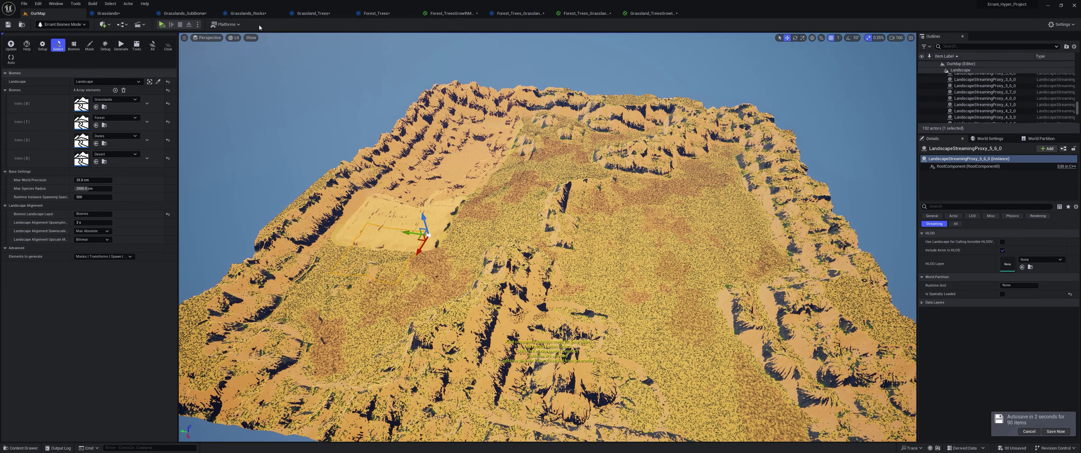
{"action": "right_click_drag", "start_coordinate": [672, 233], "coordinate": [630, 252]}
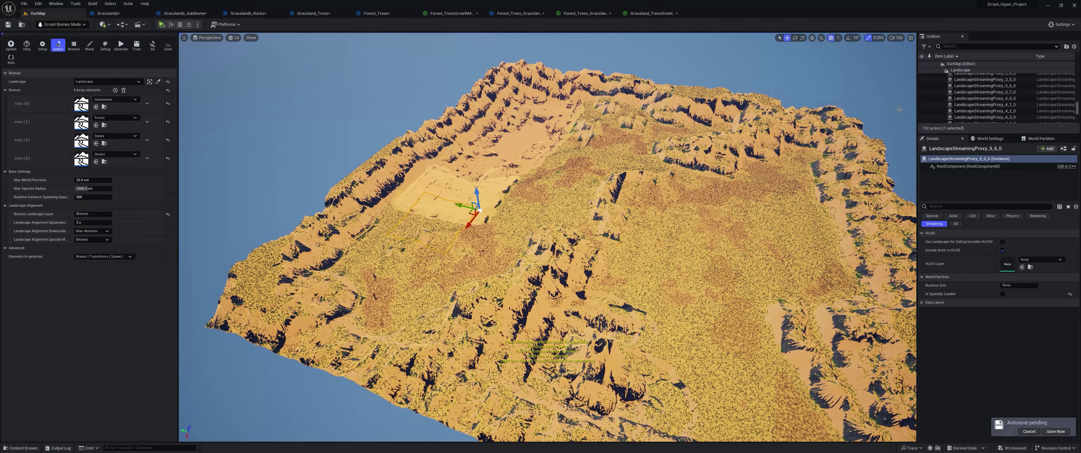
Select all BiomesOfflineSpawner actors under Procedural World Generation and set their Runtime Grid to Custom
{"action": "scroll", "coordinate": [991, 104], "scroll_direction": "up", "scroll_amount": 10}
{"action": "scroll", "coordinate": [991, 103], "scroll_direction": "down", "scroll_amount": 15}
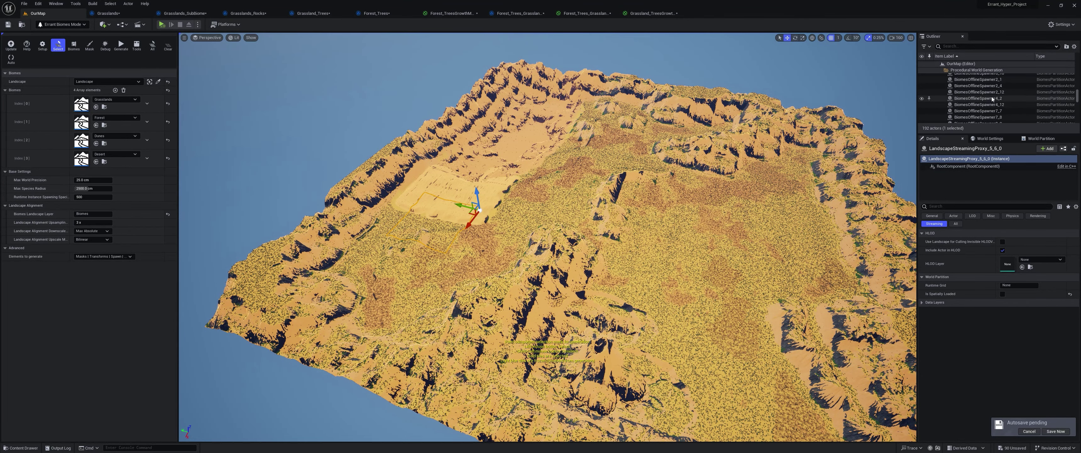
{"action": "scroll", "coordinate": [982, 113], "scroll_direction": "down", "scroll_amount": 3}
{"action": "left_click", "coordinate": [981, 116]}
{"action": "scroll", "coordinate": [983, 108], "scroll_direction": "up", "scroll_amount": 8}
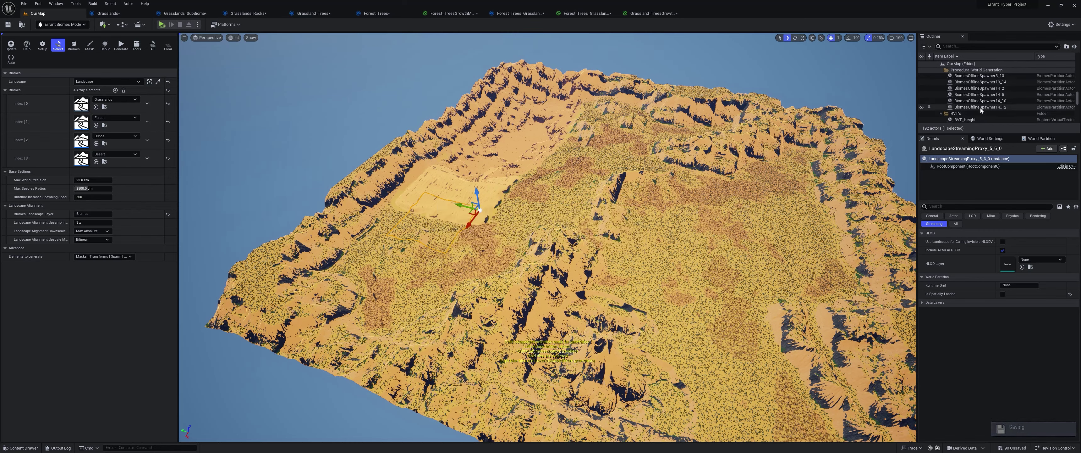
{"action": "scroll", "coordinate": [983, 108], "scroll_direction": "down", "scroll_amount": 2}
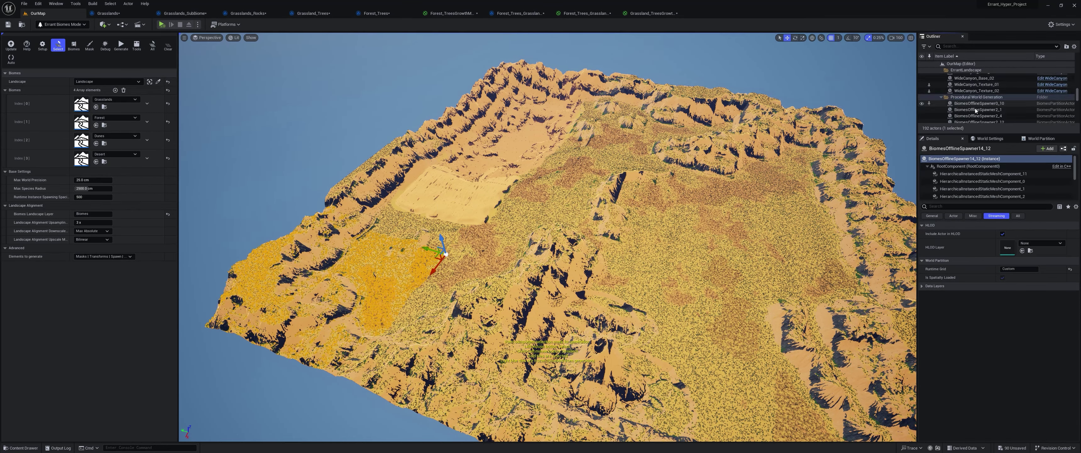
{"action": "left_click", "coordinate": [975, 109], "text": "shift"}
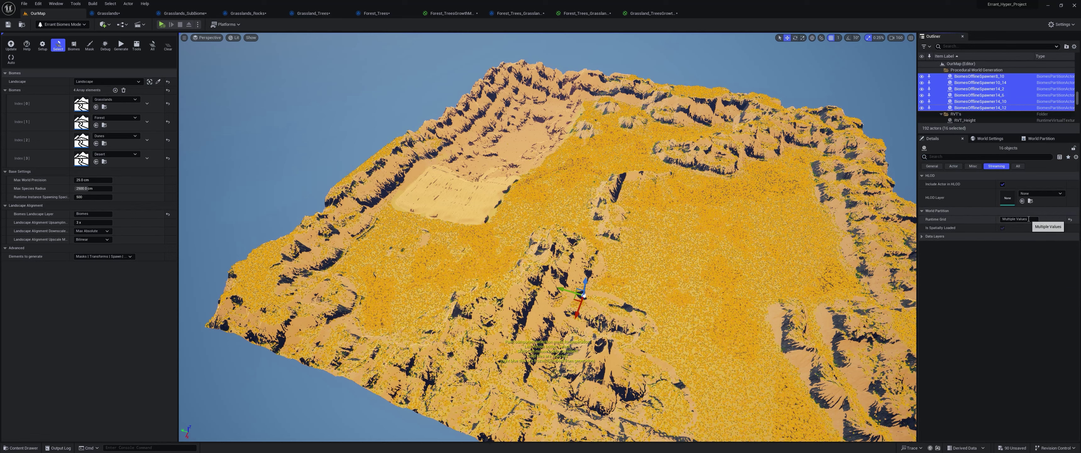
{"action": "left_click", "coordinate": [1016, 219]}
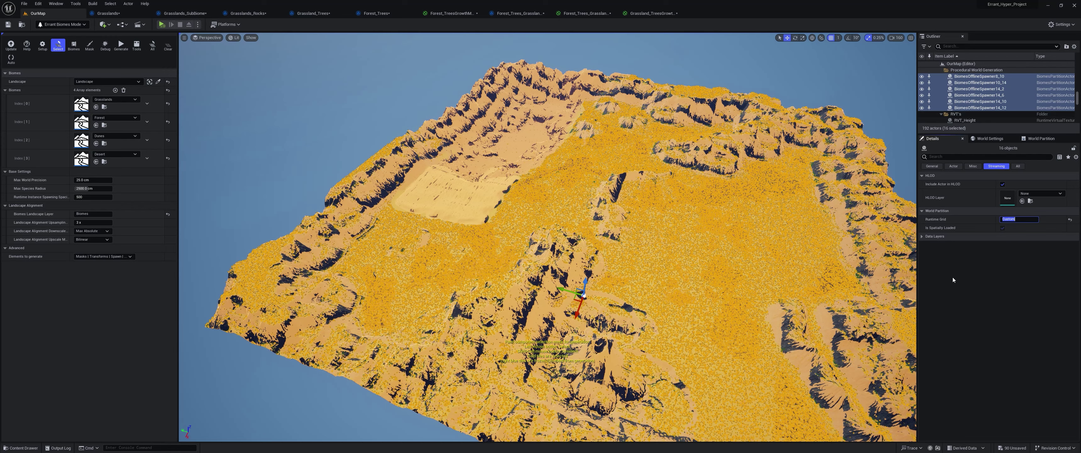
{"action": "right_click_drag", "start_coordinate": [709, 270], "coordinate": [755, 290]}
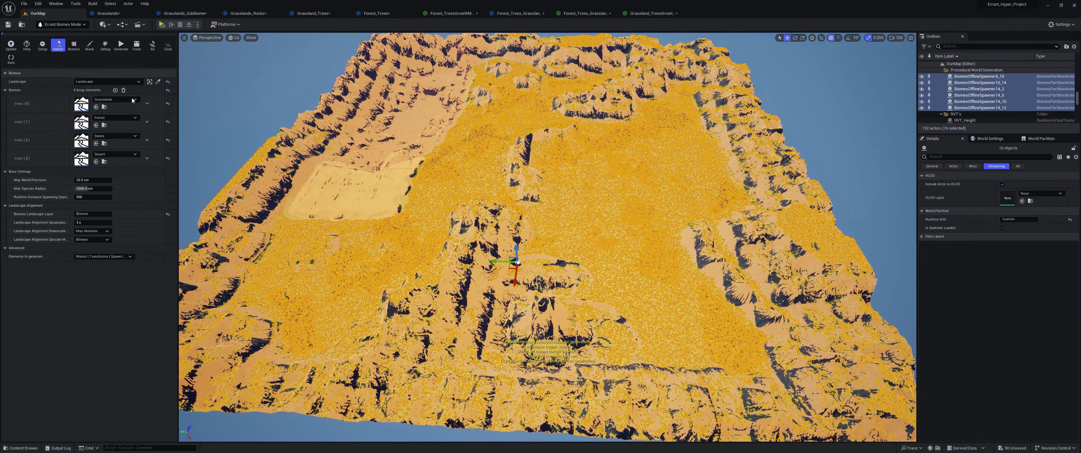
{"action": "left_click", "coordinate": [75, 25]}
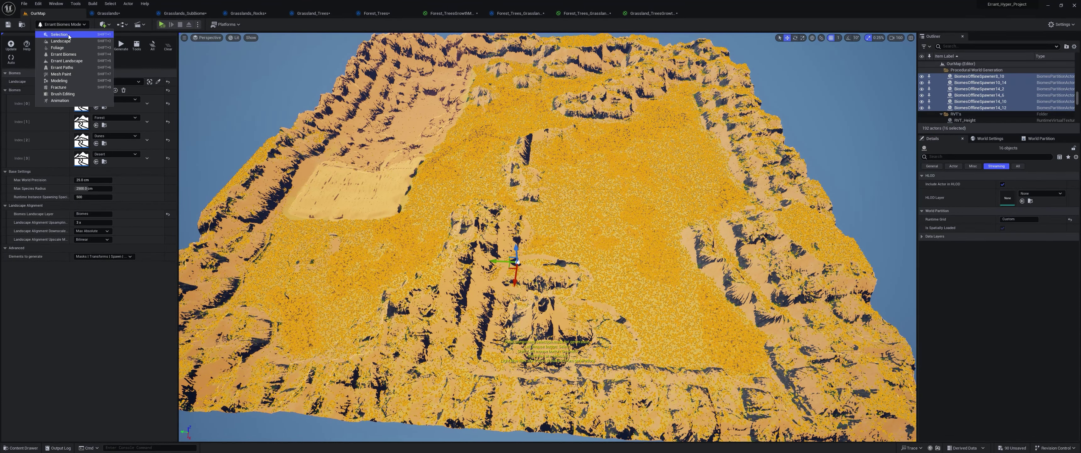
{"action": "left_click", "coordinate": [355, 169]}
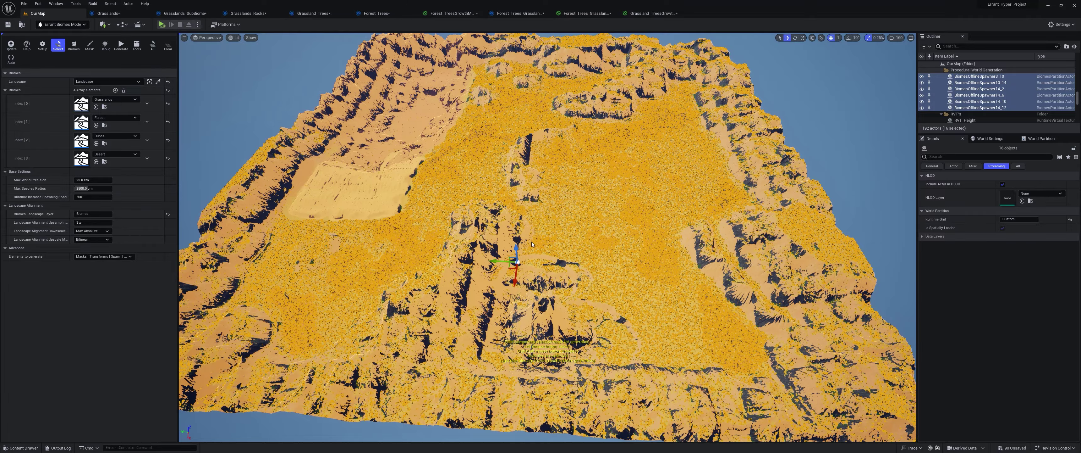
Leave biome editing with no actors selected and look over the generated vegetation on the grassland up close
{"action": "key", "text": "shift+1"}
{"action": "key", "text": "Escape"}
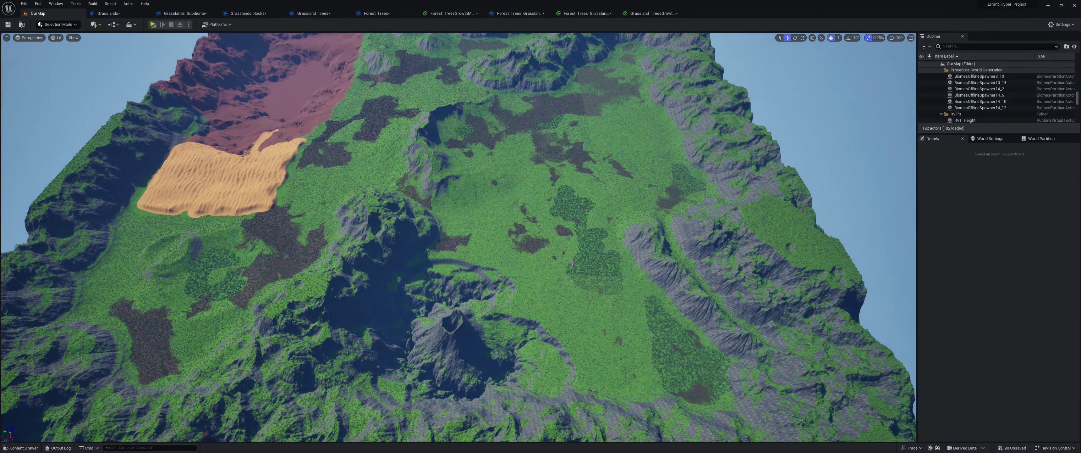
{"action": "right_click_drag", "start_coordinate": [459, 237], "coordinate": [403, 187]}
{"action": "key", "text": "w"}
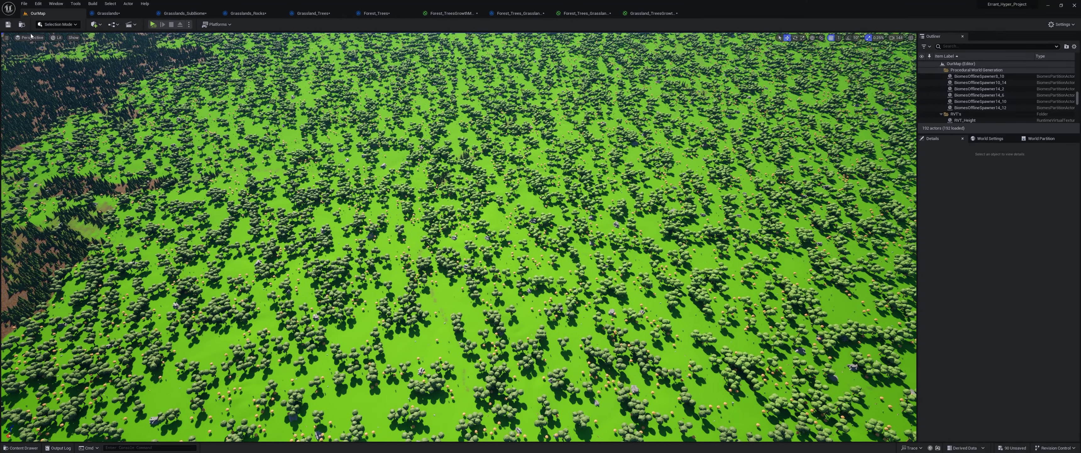
In Landscape mode, paint a clearing in the tree-covered grassland with the GrassOnly layer, undoing a trial stroke of the Sand layer
{"action": "left_click", "coordinate": [59, 24]}
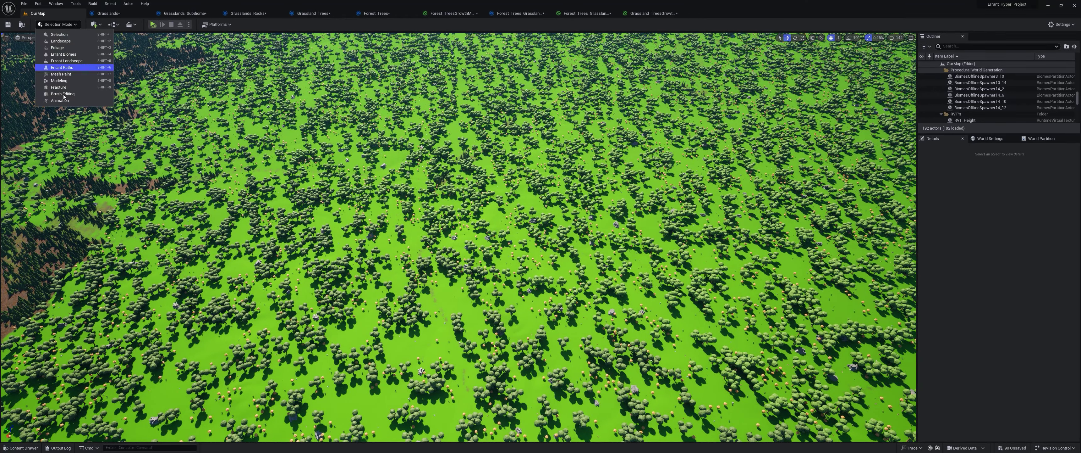
{"action": "left_click", "coordinate": [63, 43]}
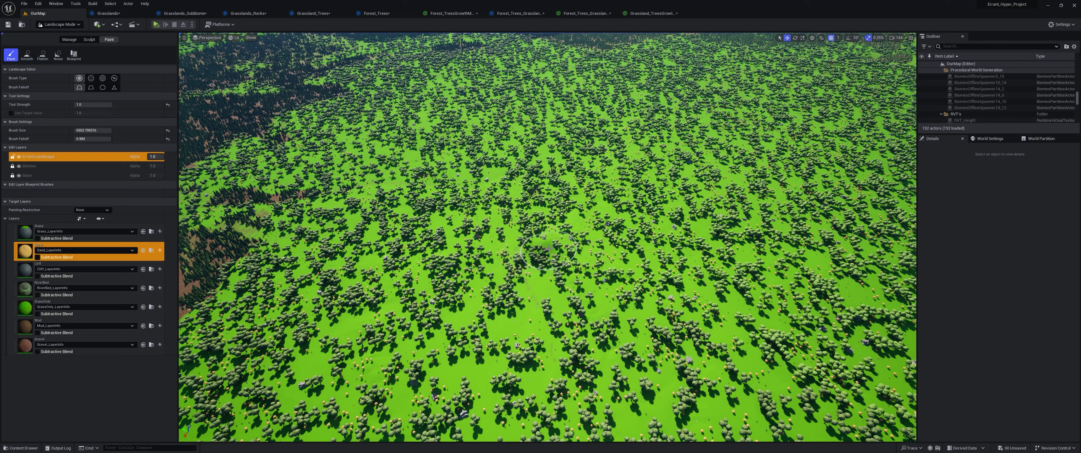
{"action": "mouse_move", "coordinate": [558, 227]}
{"action": "left_mouse_down"}
{"action": "mouse_move", "coordinate": [542, 239]}
{"action": "mouse_move", "coordinate": [535, 278]}
{"action": "mouse_move", "coordinate": [551, 267]}
{"action": "left_mouse_up"}
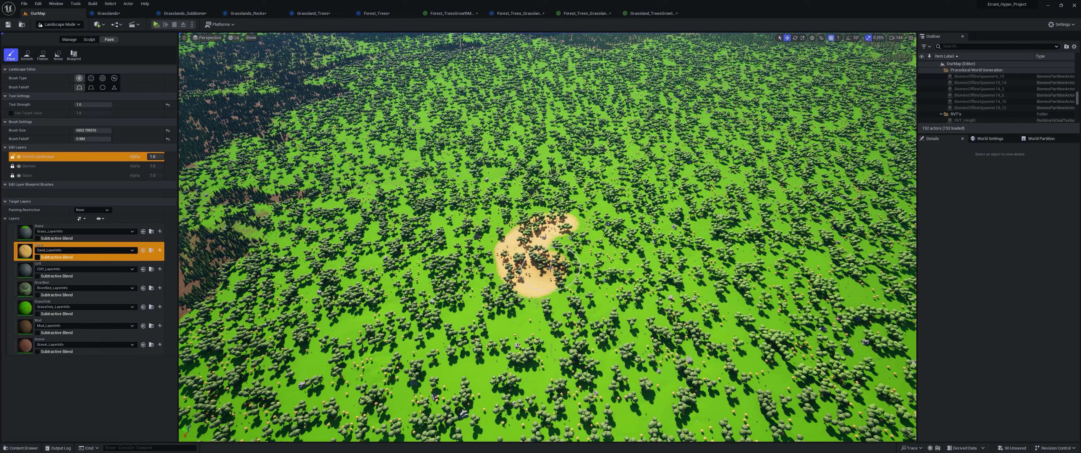
{"action": "key", "text": "ctrl+z"}
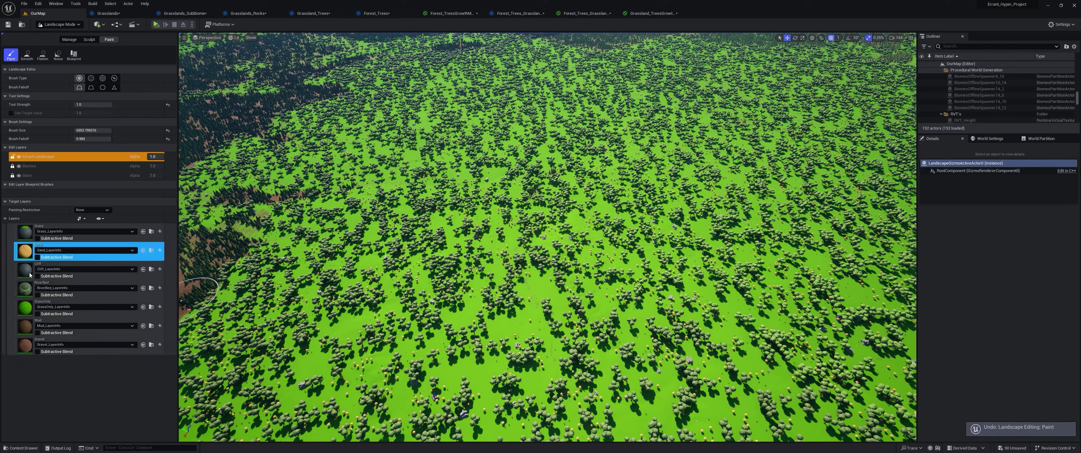
{"action": "left_click", "coordinate": [28, 307]}
{"action": "left_click", "coordinate": [555, 218]}
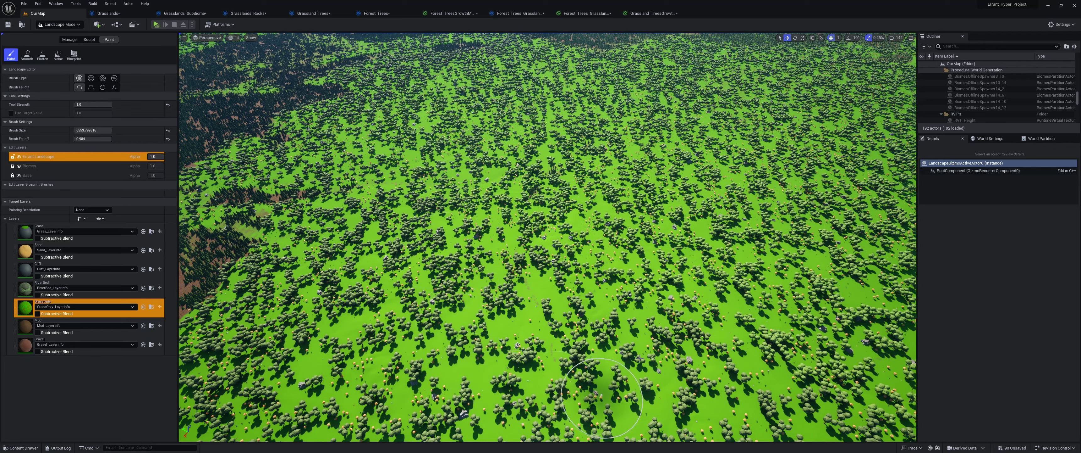
Switch to Errant Biomes mode and regenerate the biomes for the repainted landscape
{"action": "left_click", "coordinate": [67, 27]}
{"action": "left_click", "coordinate": [73, 56]}
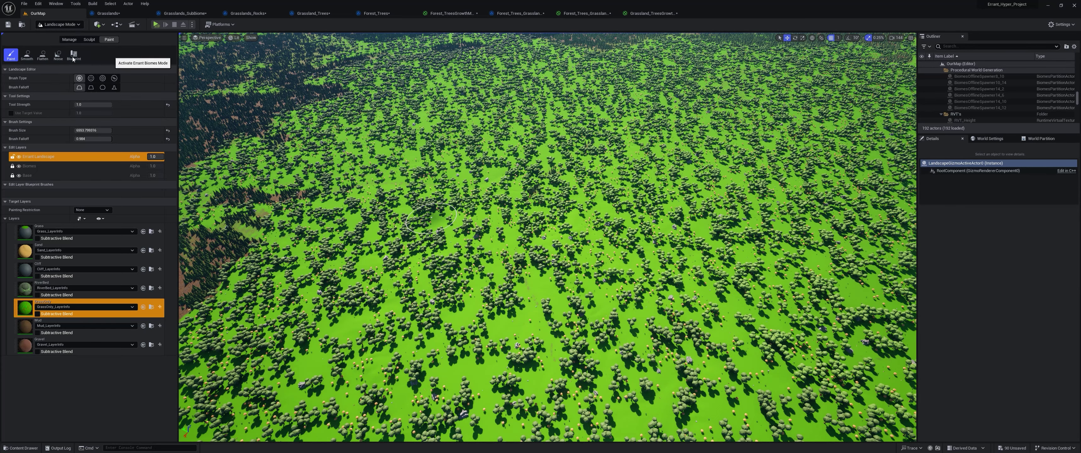
{"action": "left_click", "coordinate": [71, 55]}
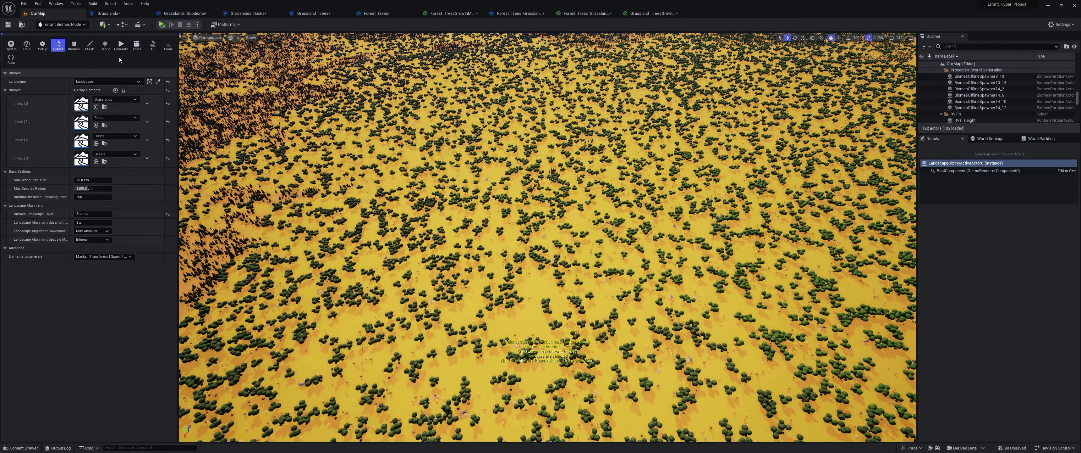
{"action": "left_click", "coordinate": [122, 48]}
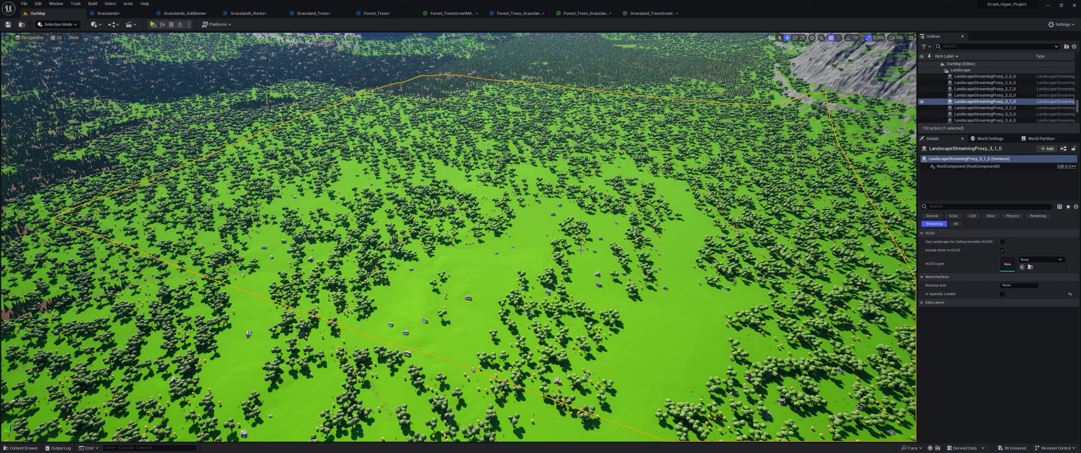
Survey the regenerated clearing from above and start a play session from a spot inside it
{"action": "key", "text": "s"}
{"action": "right_click_drag", "start_coordinate": [542, 284], "coordinate": [566, 231]}
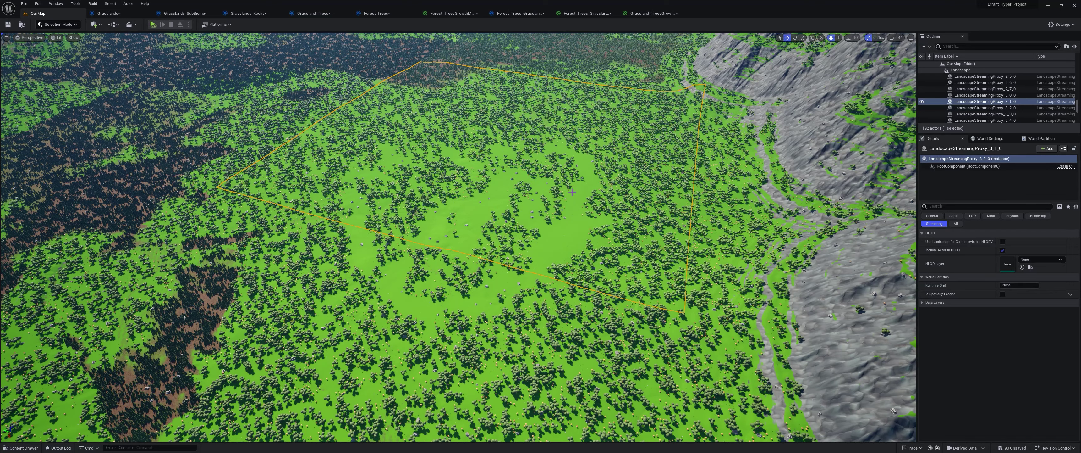
{"action": "key", "text": "w"}
{"action": "mouse_move", "coordinate": [521, 261]}
{"action": "right_mouse_down"}
{"action": "mouse_move", "coordinate": [500, 261]}
{"action": "mouse_move", "coordinate": [510, 269]}
{"action": "mouse_move", "coordinate": [517, 240]}
{"action": "mouse_move", "coordinate": [521, 249]}
{"action": "mouse_move", "coordinate": [501, 254]}
{"action": "mouse_move", "coordinate": [499, 242]}
{"action": "mouse_move", "coordinate": [510, 271]}
{"action": "mouse_move", "coordinate": [521, 259]}
{"action": "right_mouse_up"}
{"action": "key", "text": "s"}
{"action": "key", "text": "s"}
{"action": "key", "text": "w"}
{"action": "right_click", "coordinate": [546, 218]}
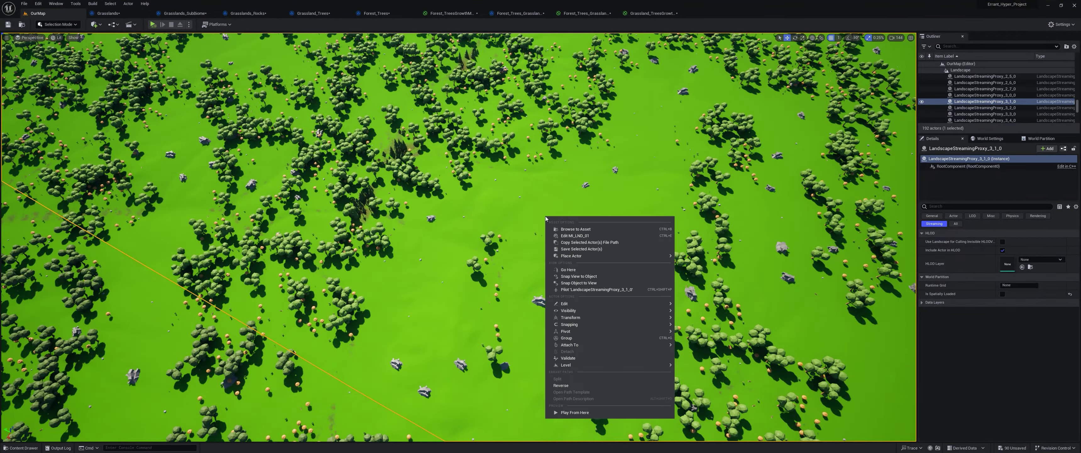
{"action": "left_click", "coordinate": [581, 413]}
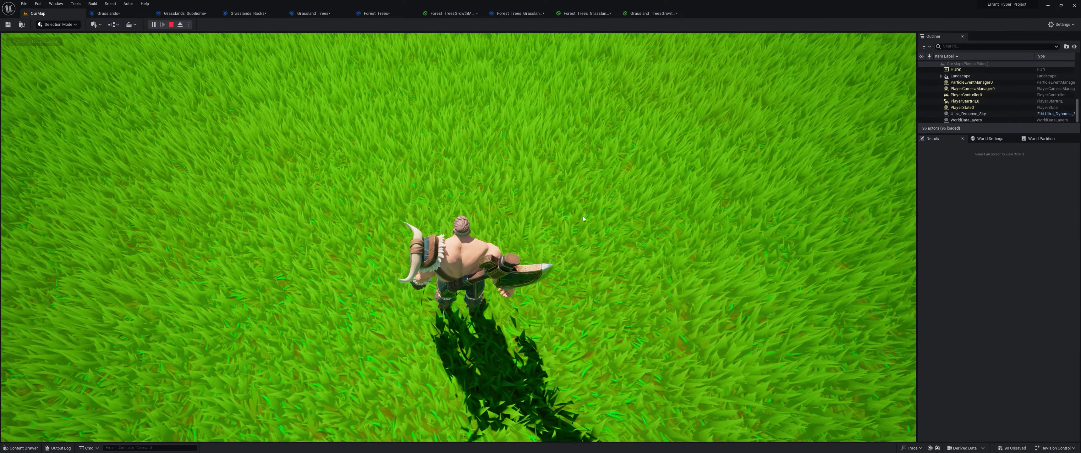
Run the character across the grass clearing to check the grass, rocks and trees from ground level
{"action": "left_click", "coordinate": [581, 206]}
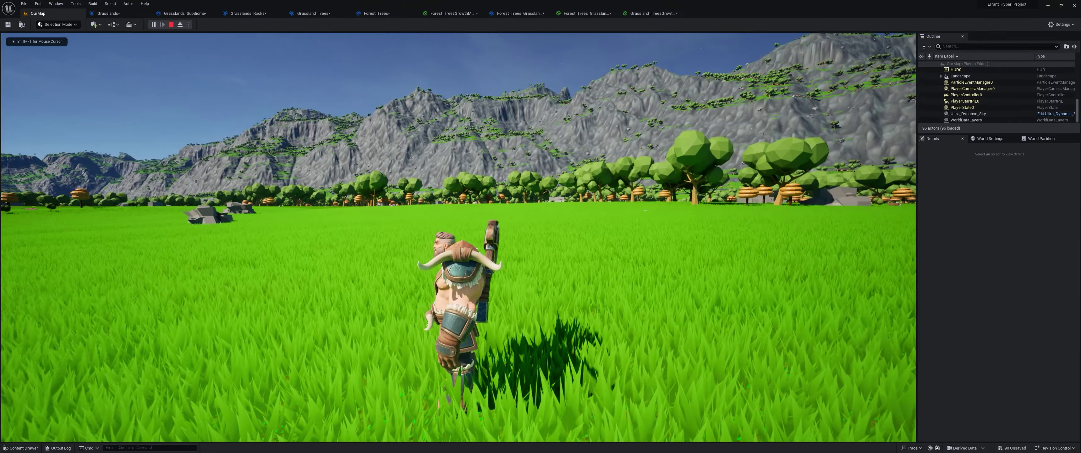
{"action": "key", "text": "s"}
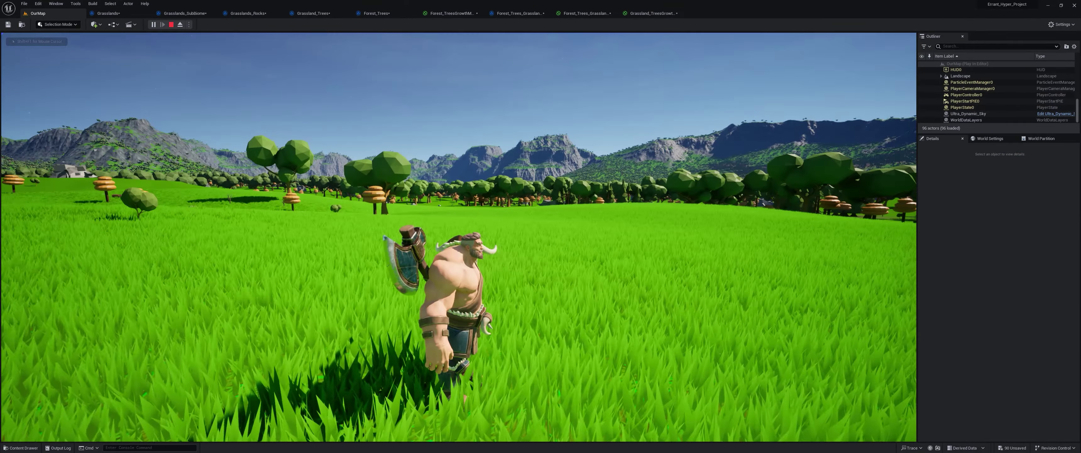
{"action": "key", "text": "w"}
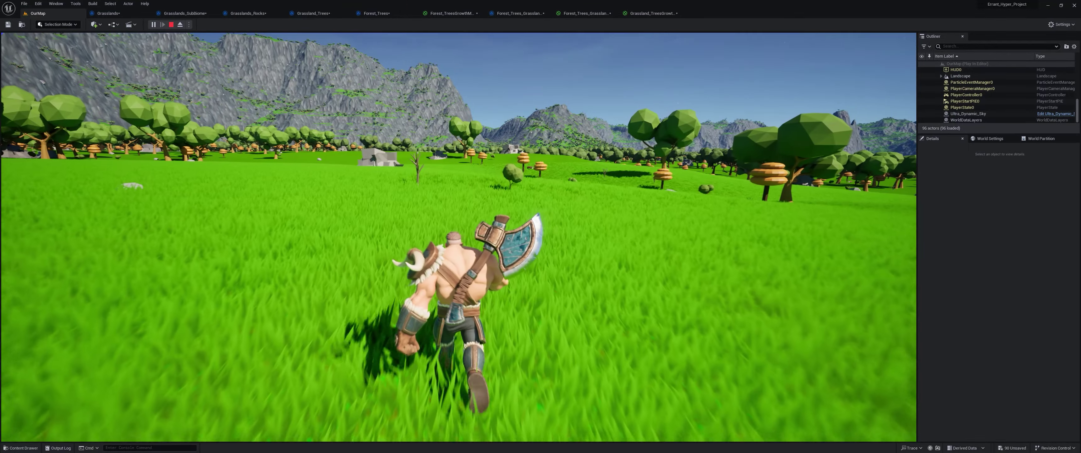
{"action": "key", "text": "w"}
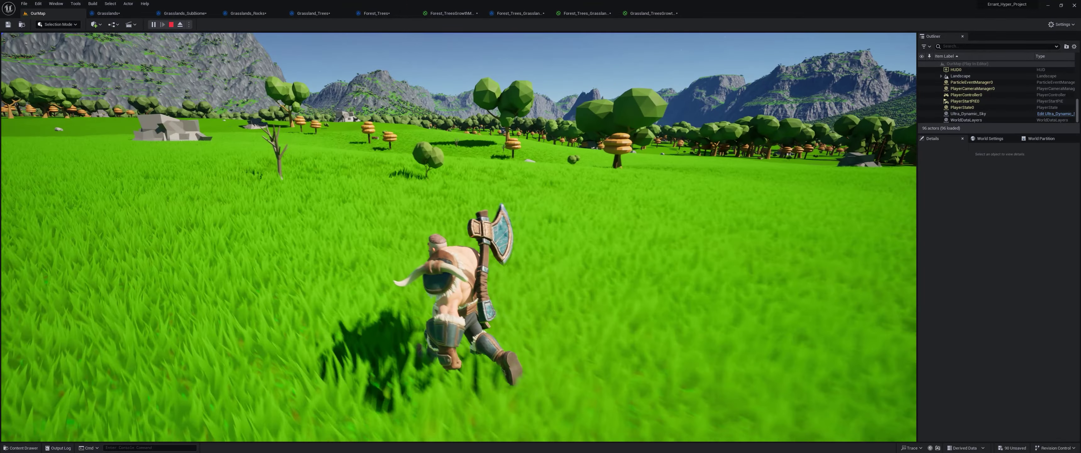
{"action": "key", "text": "w"}
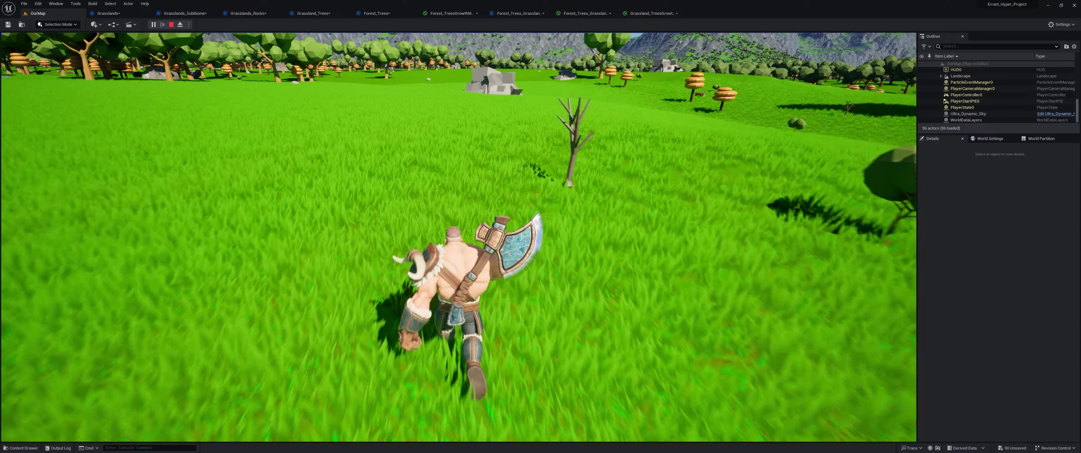
{"action": "key", "text": "w"}
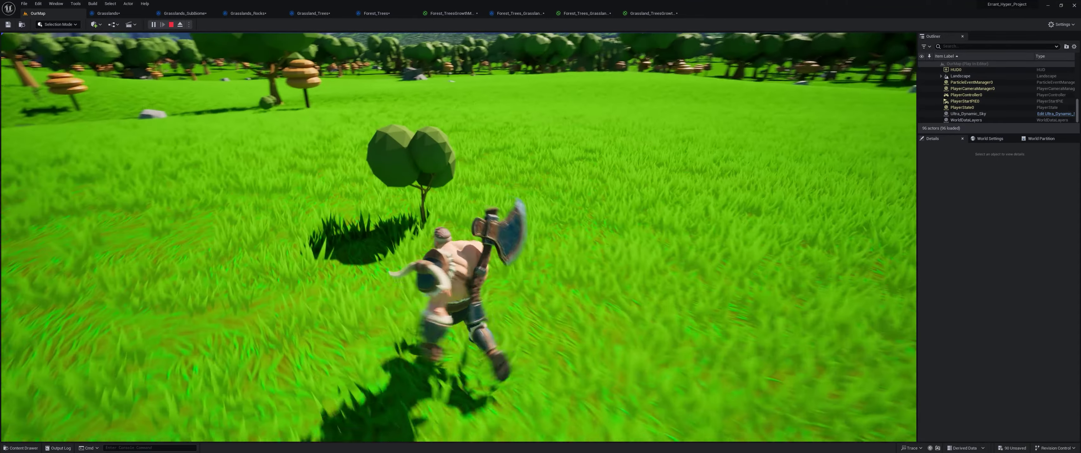
{"action": "key", "text": "w"}
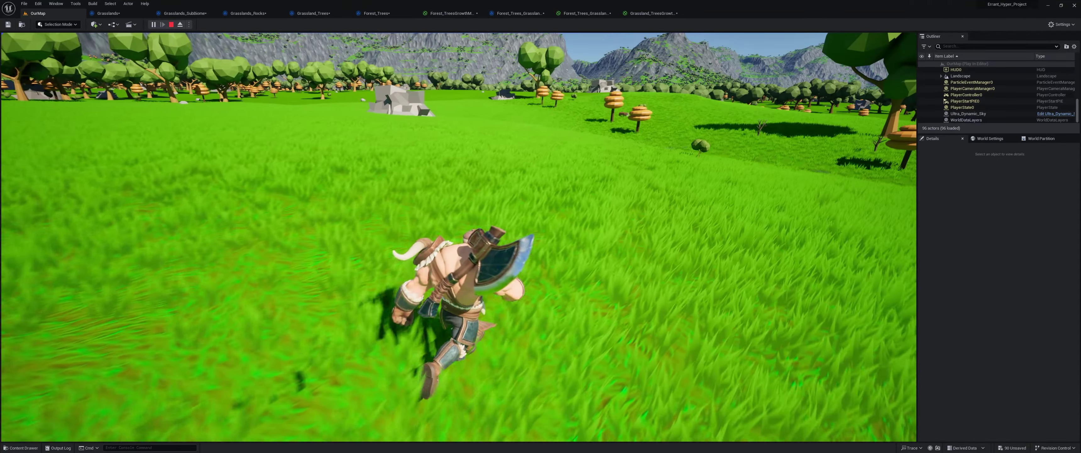
{"action": "key", "text": "w"}
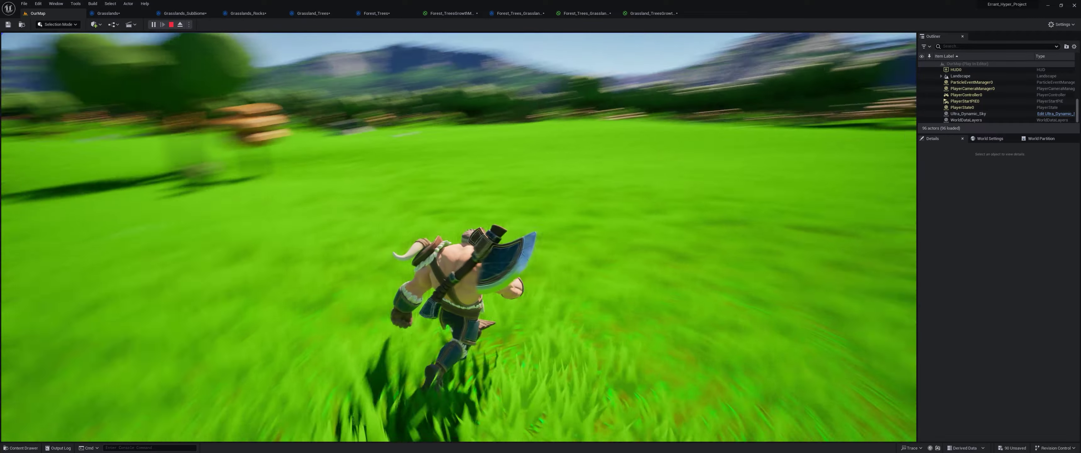